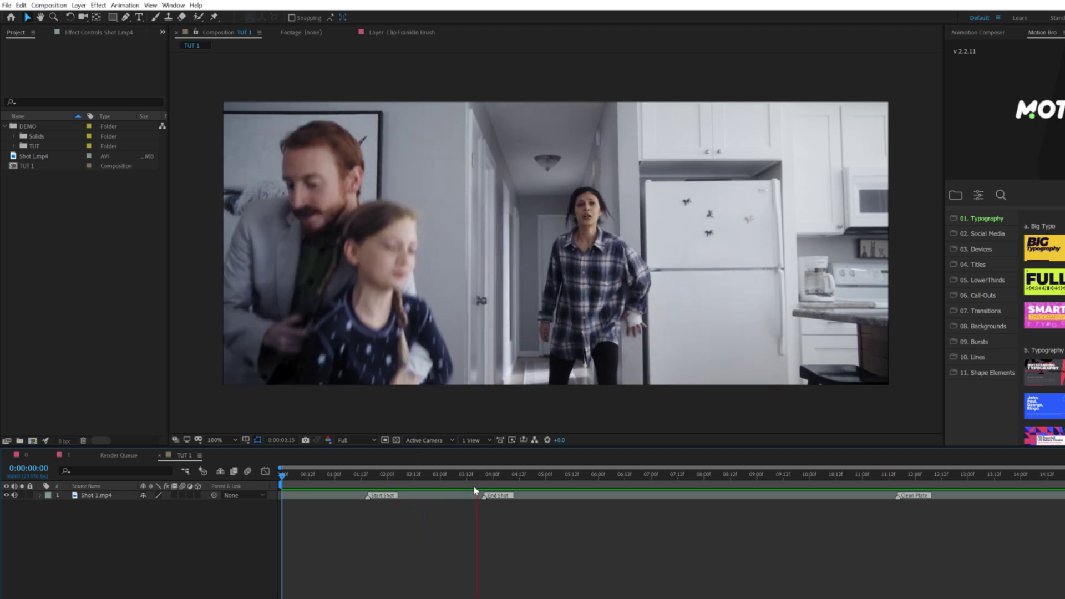
left_click_drag(465, 481, 417, 524)
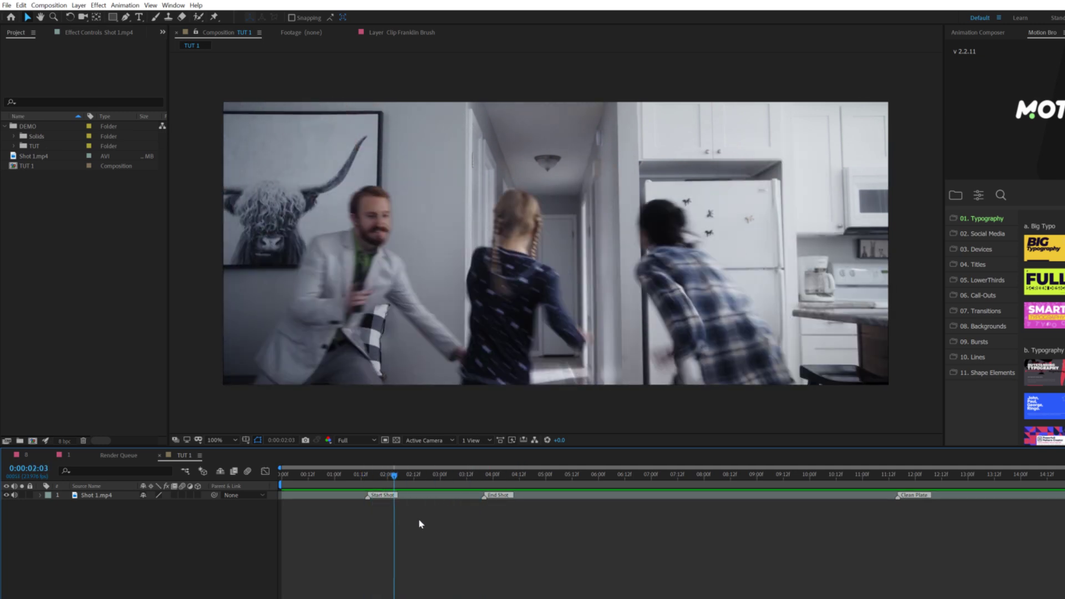
left_click_drag(411, 472, 371, 532)
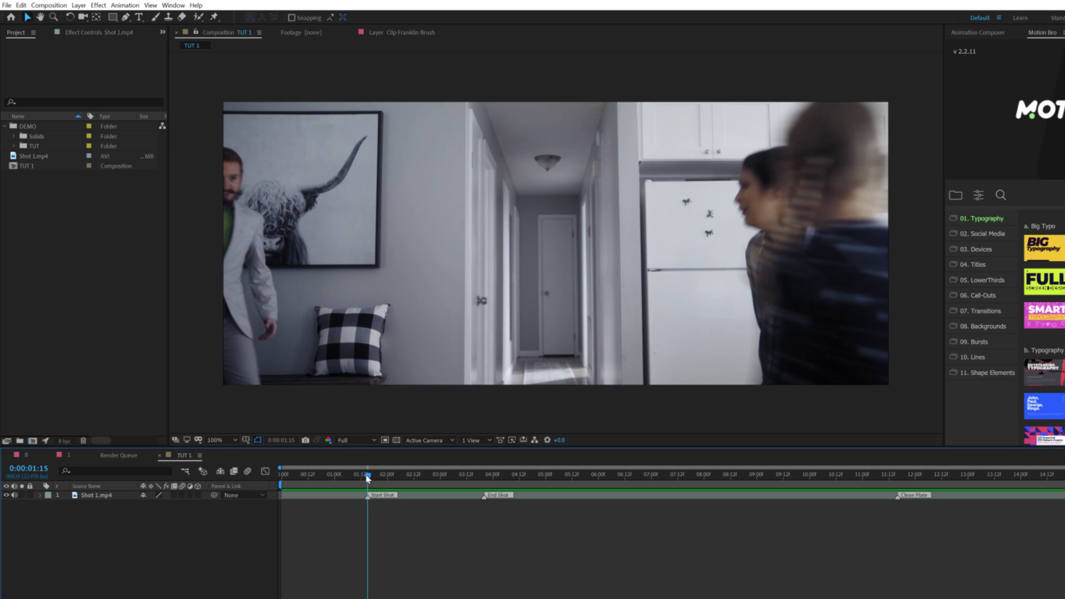
left_click_drag(367, 479, 483, 488)
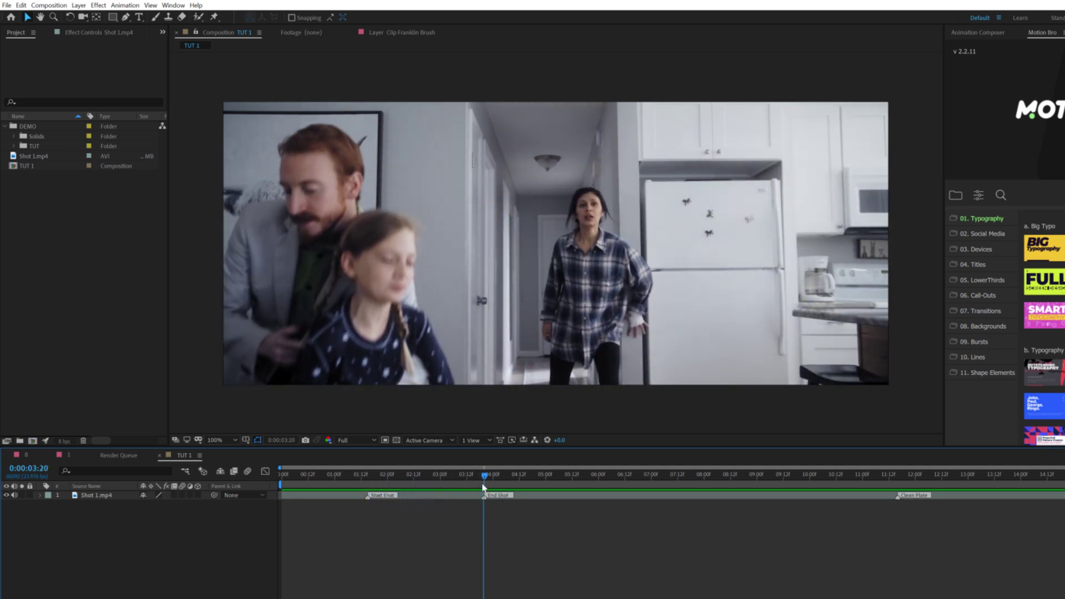
left_click(787, 476)
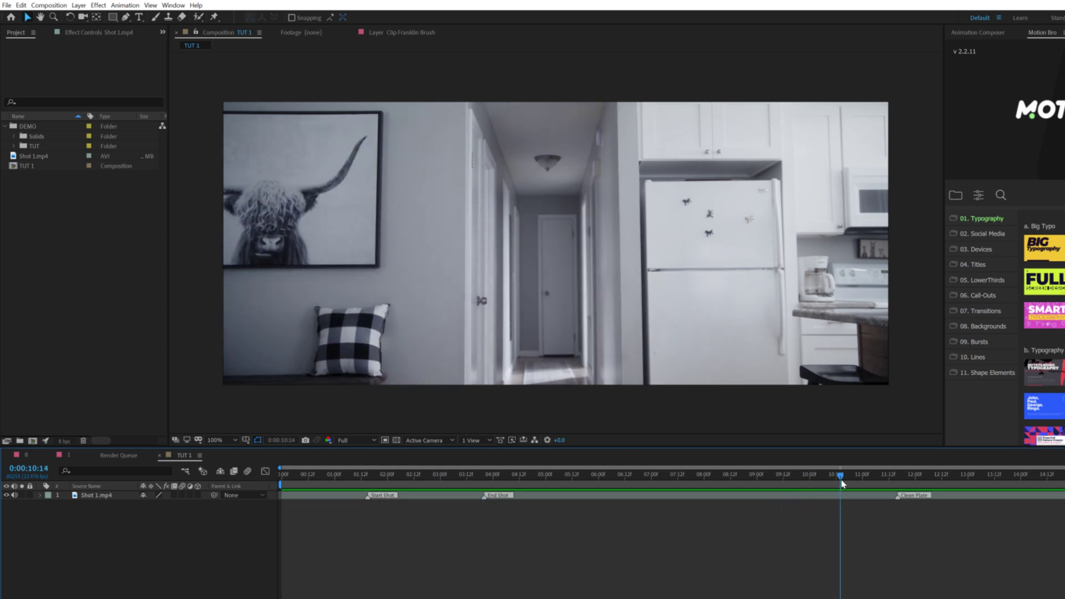
left_click_drag(877, 483, 805, 496)
left_click(367, 474)
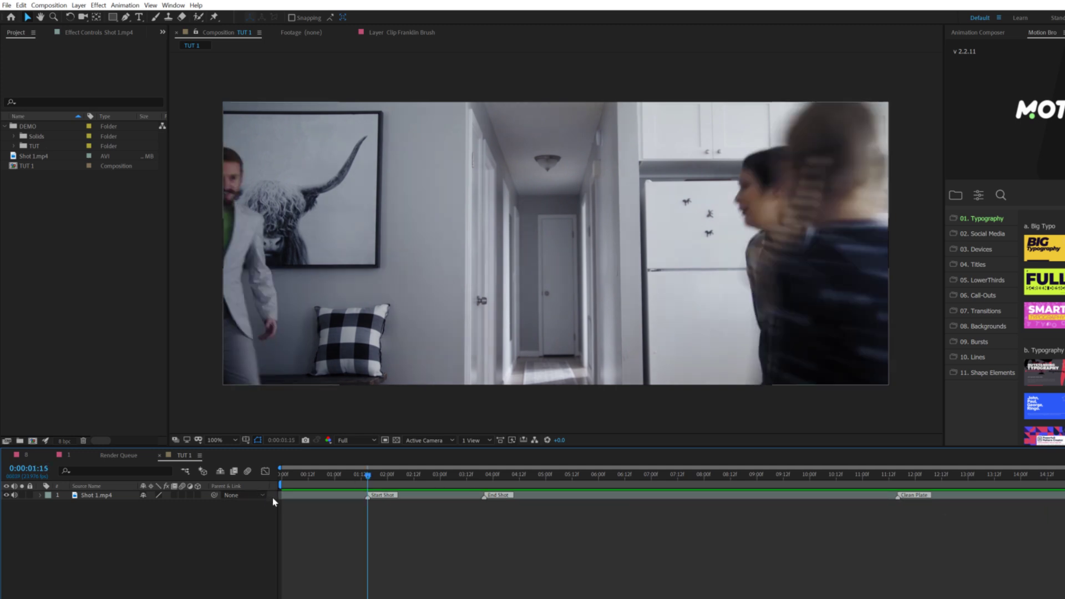
- Trim Shot 1.mp4 to begin at the Start Shot marker and move it to 0
left_click(97, 495)
key("alt+bracketleft")
mouse_move(352, 496)
left_mouse_down()
mouse_move(369, 503)
mouse_move(333, 503)
left_mouse_up()
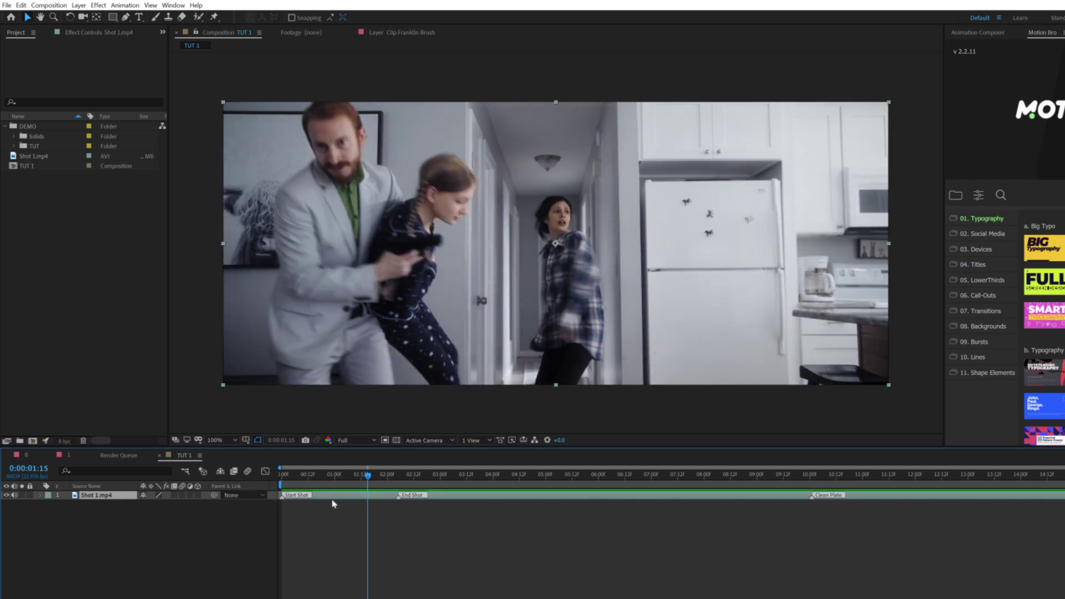
- Split the clip at End Shot and place the later piece below, starting at 0
key("k")
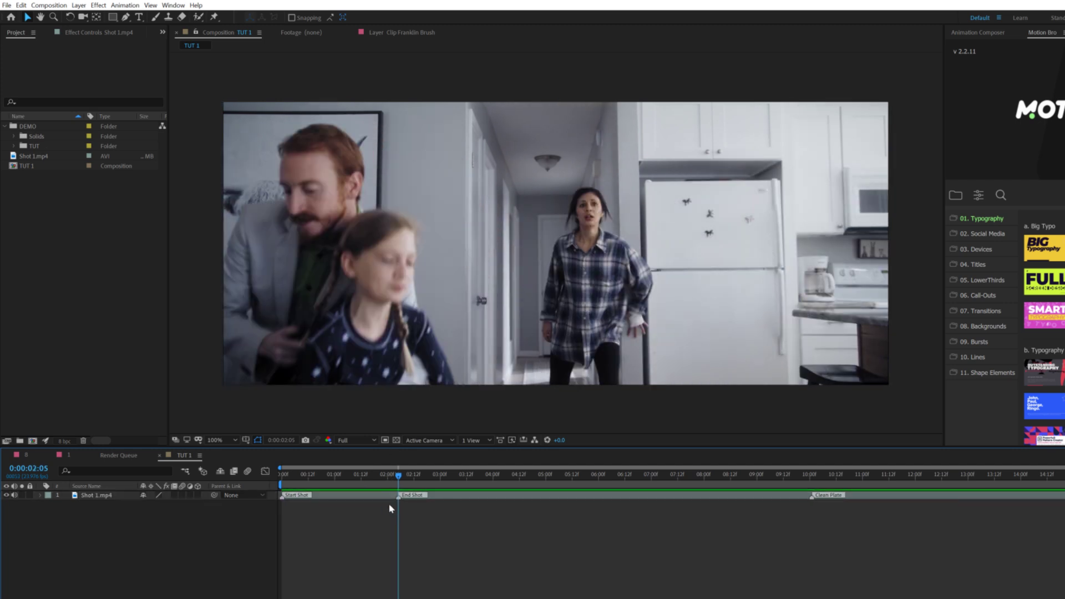
left_click(21, 5)
left_click(39, 139)
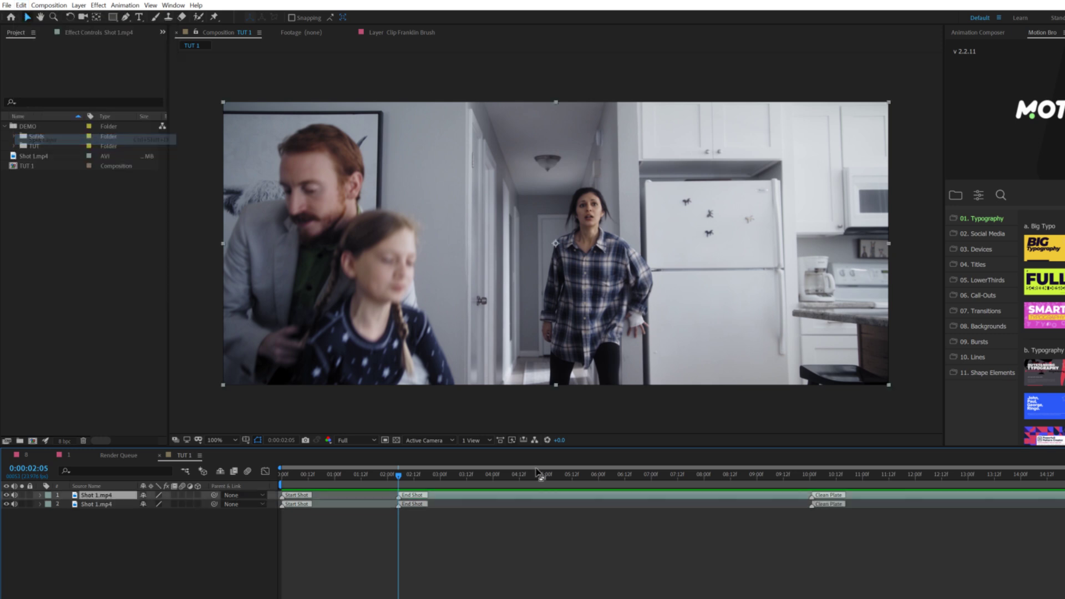
left_click_drag(394, 495, 441, 494)
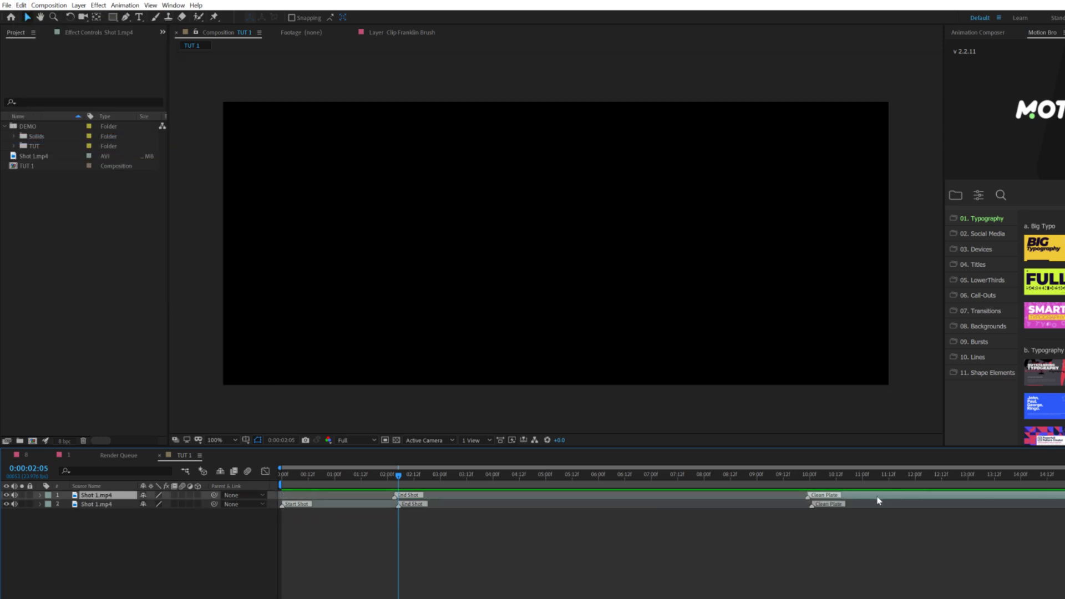
key("k")
left_click_drag(97, 497, 95, 516)
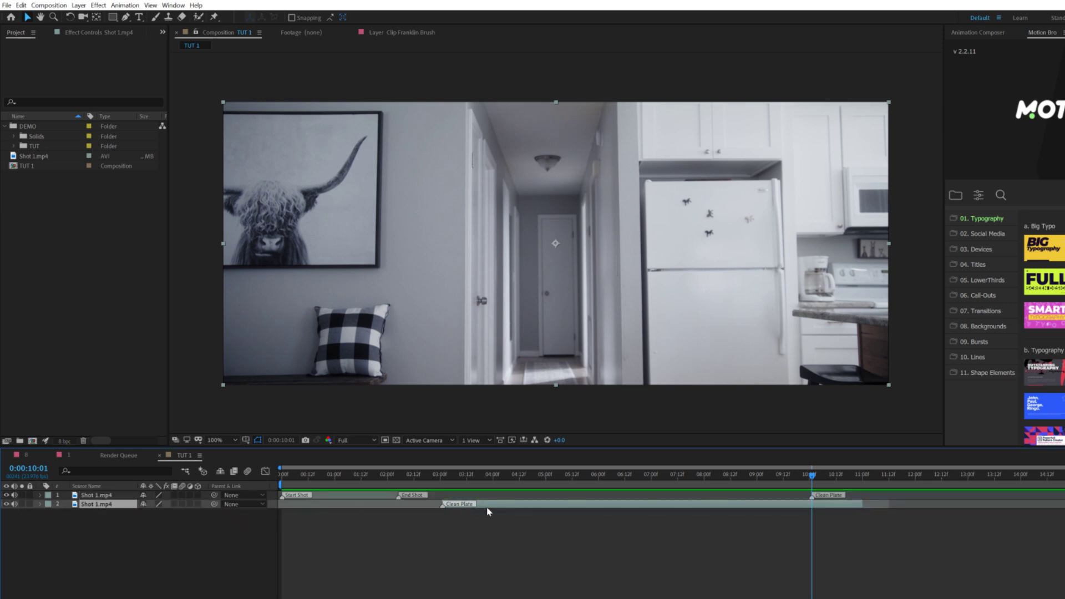
left_click_drag(488, 506, 319, 509)
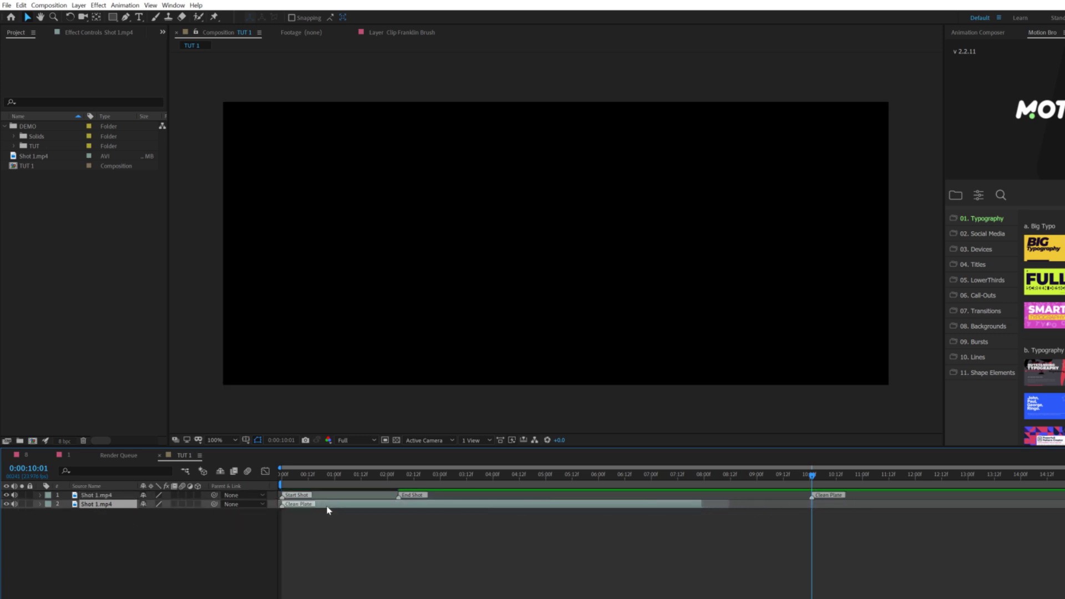
- Preview from the start and rename the lower piece 'Clean Plate'
left_click(294, 477)
key("space")
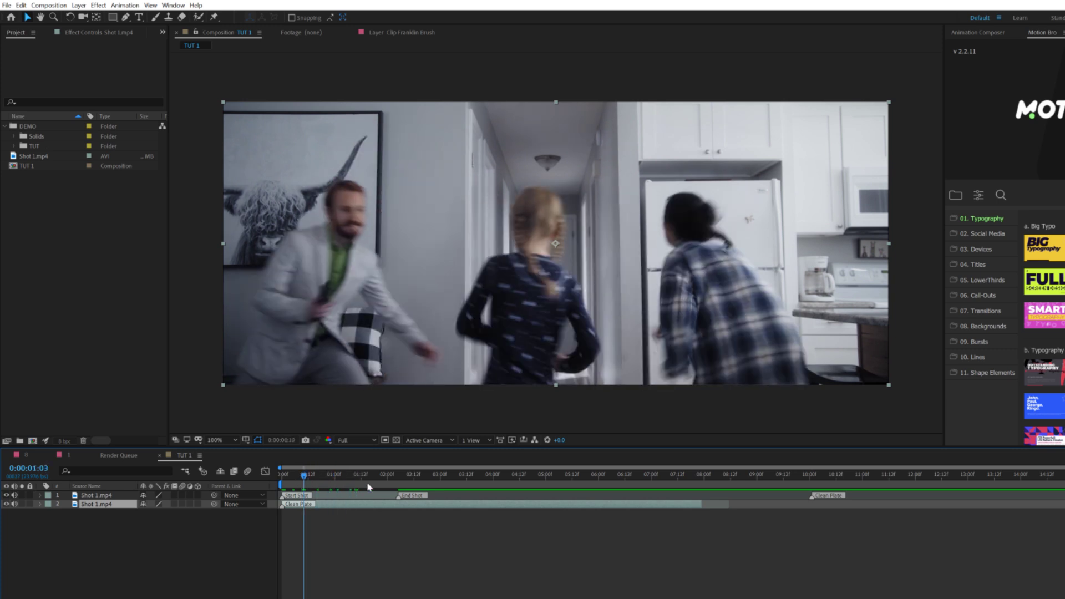
left_click(290, 476)
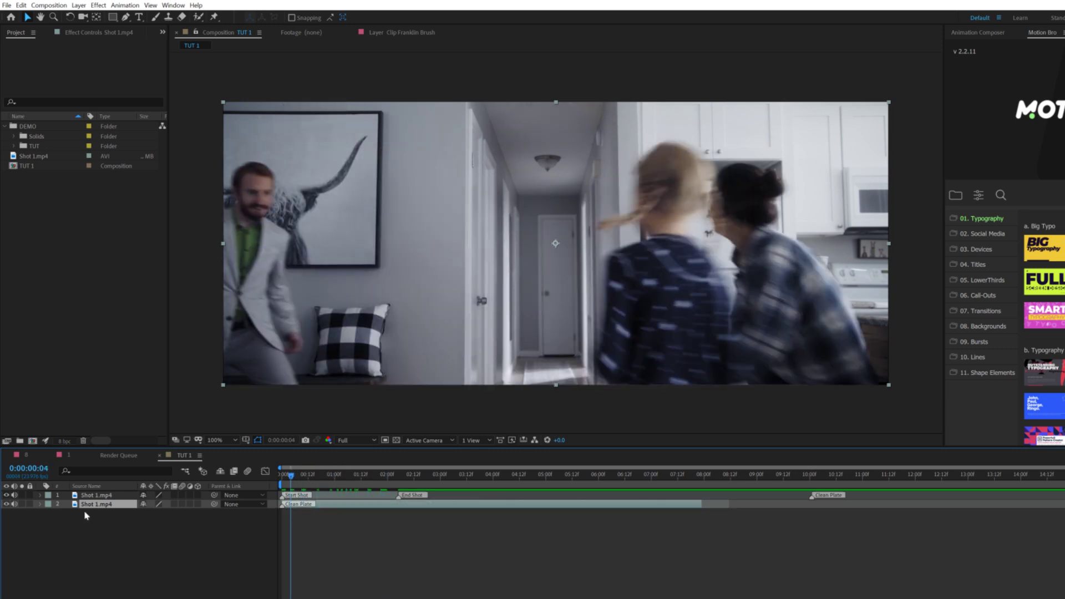
type("Clean Plate")
key("Return")
- End the work area at 2:05 and trim the composition to it
left_click(398, 477)
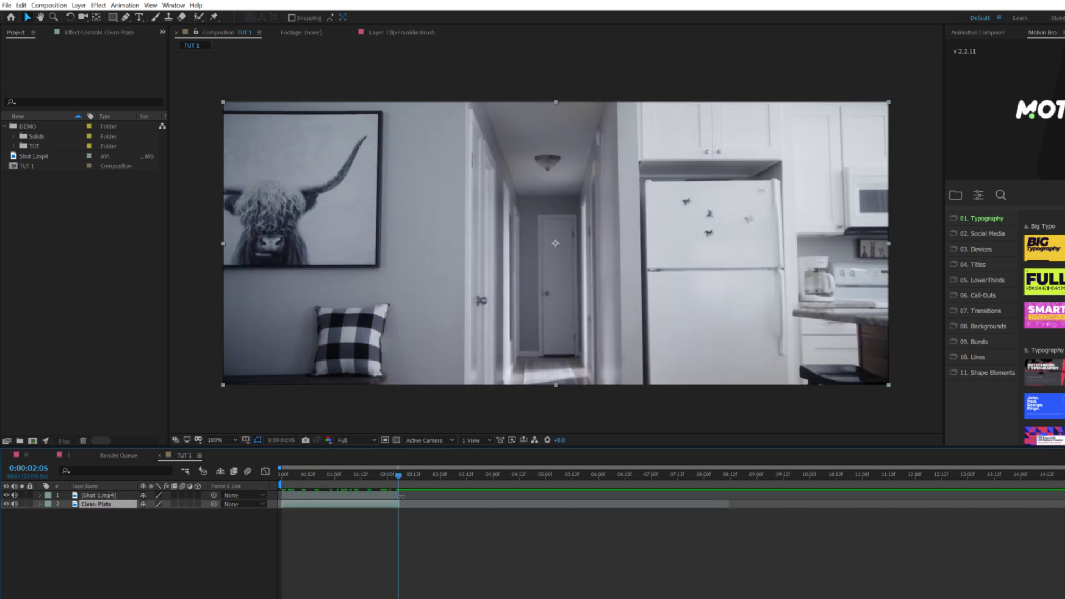
key("n")
right_click(355, 485)
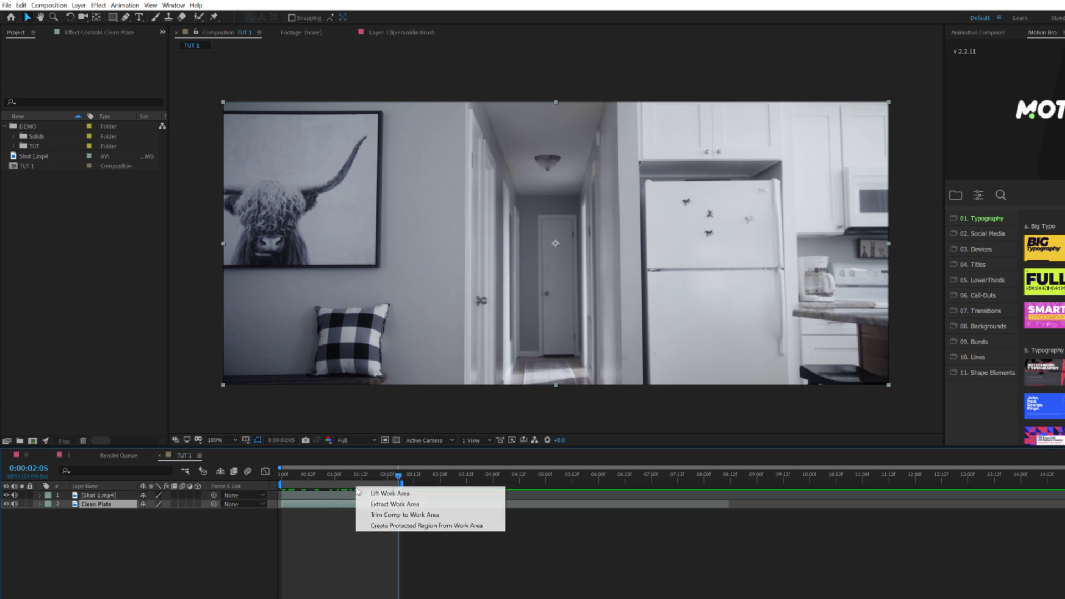
left_click(397, 515)
key("Home")
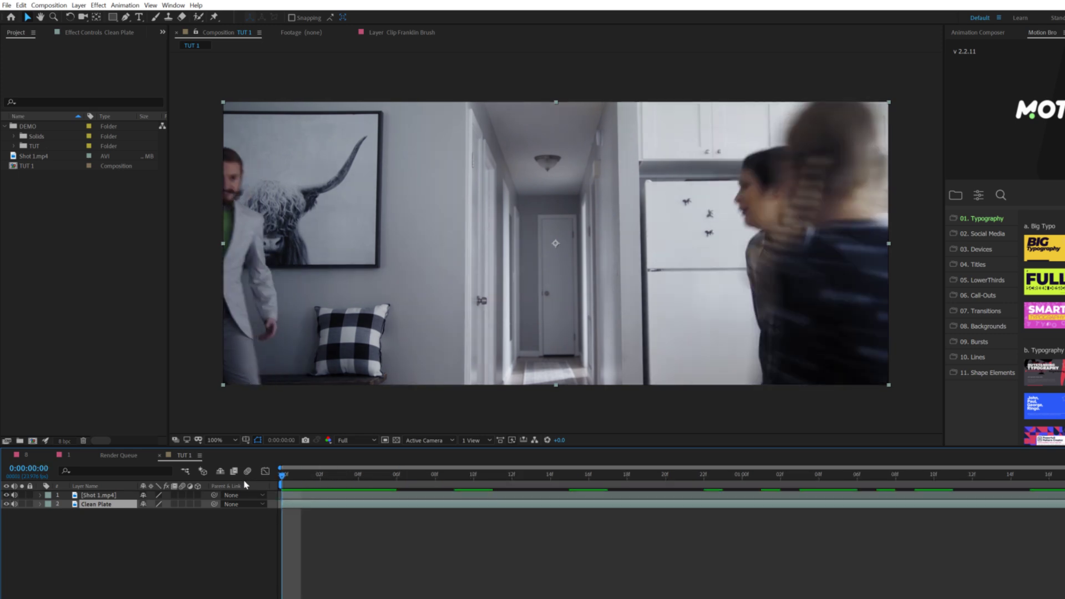
key("space")
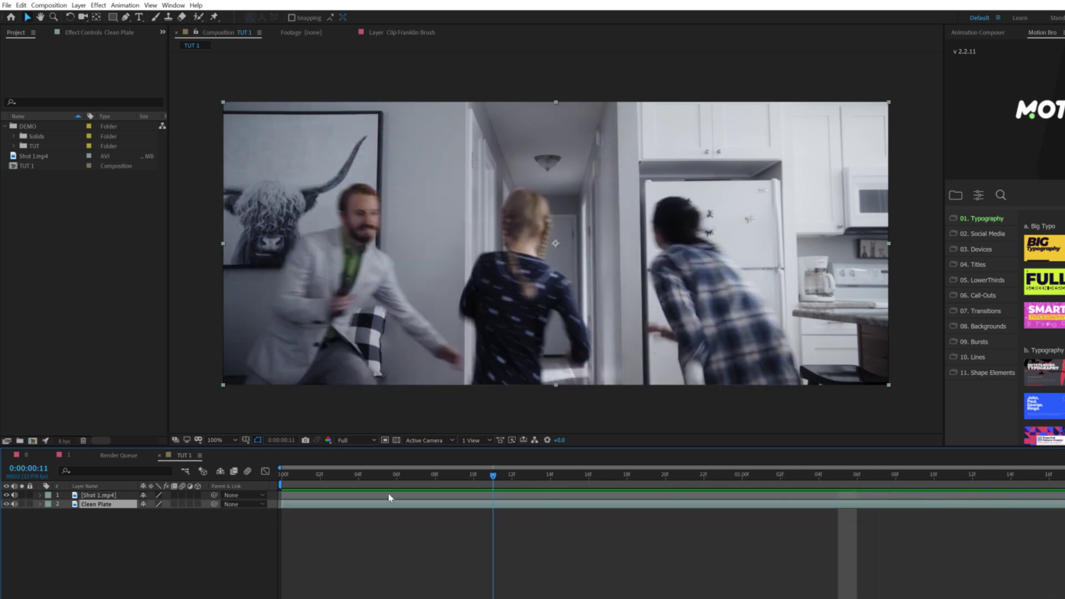
key("space")
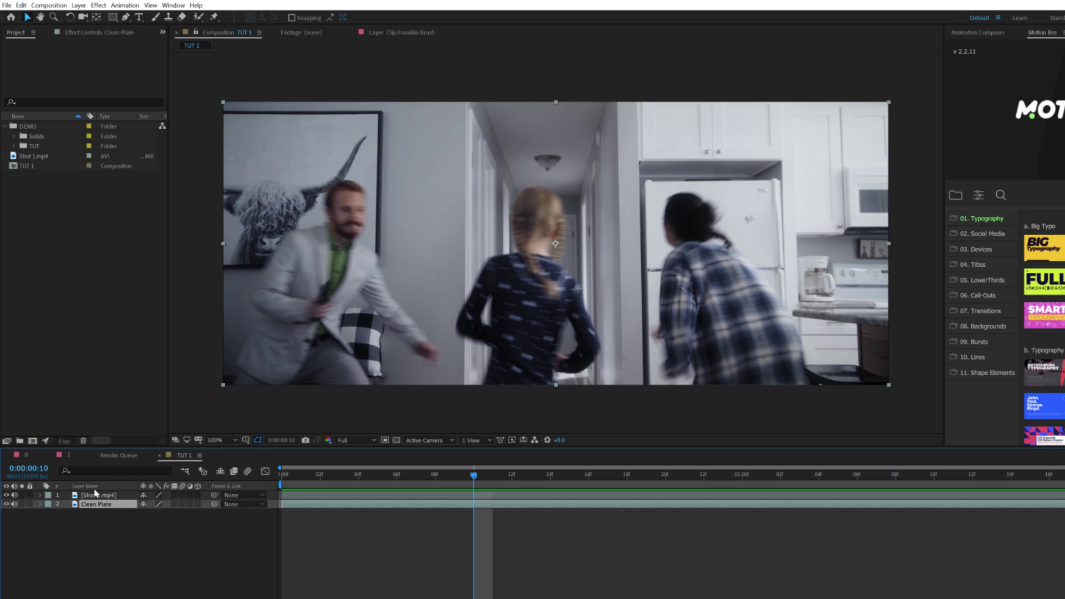
mouse_move(467, 480)
left_mouse_down()
mouse_move(394, 475)
mouse_move(461, 475)
left_mouse_up()
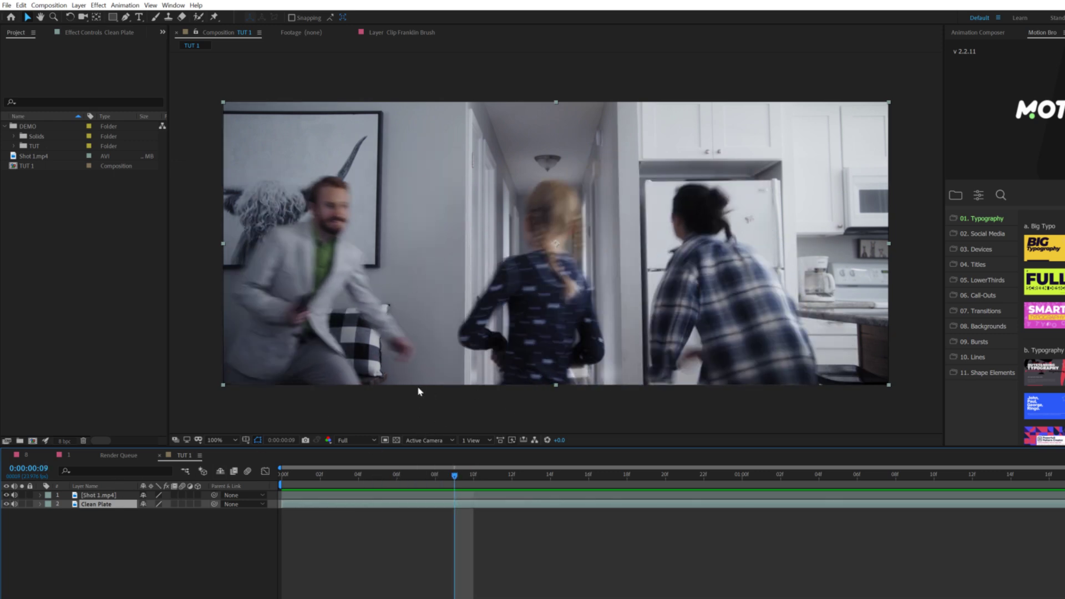
left_click(435, 480)
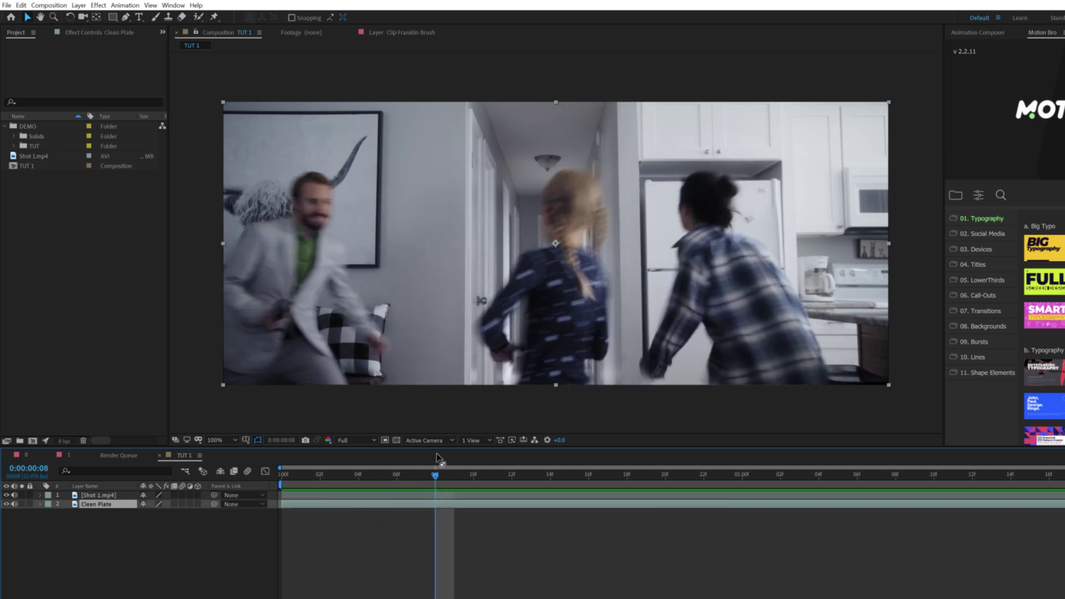
left_click(455, 481)
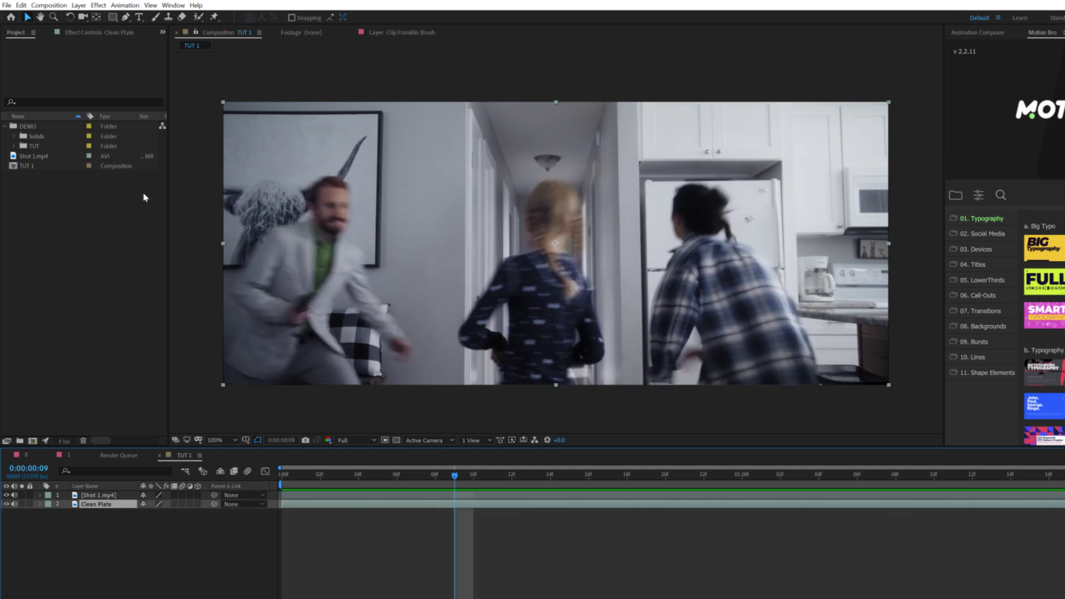
key("ctrl+Up")
key("g")
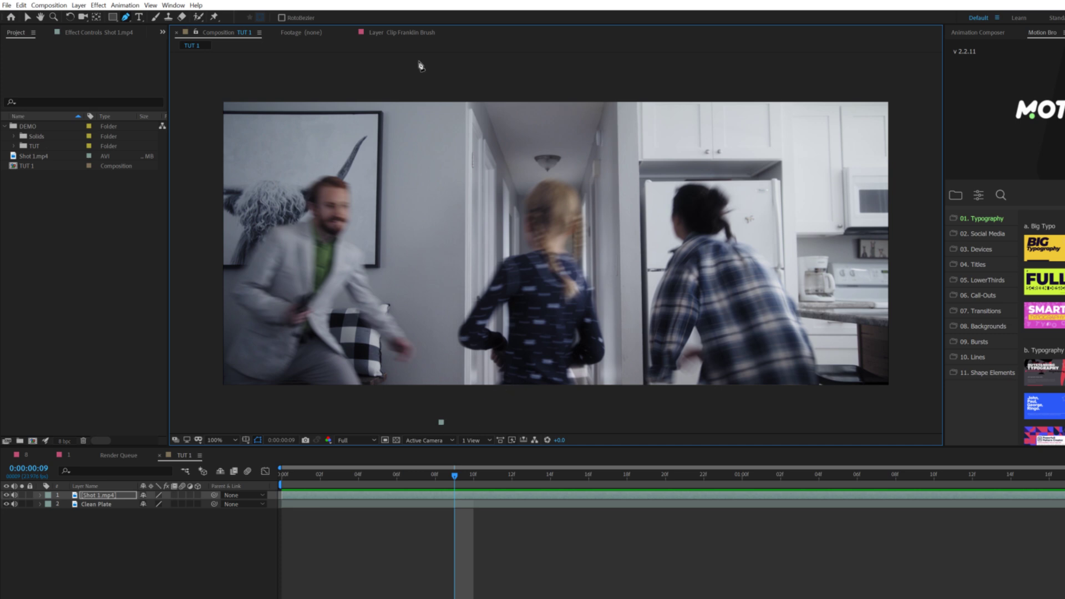
- Close the mask around the man on Shot 1.mp4 and feather it 64 pixels
left_click_drag(884, 72, 899, 76)
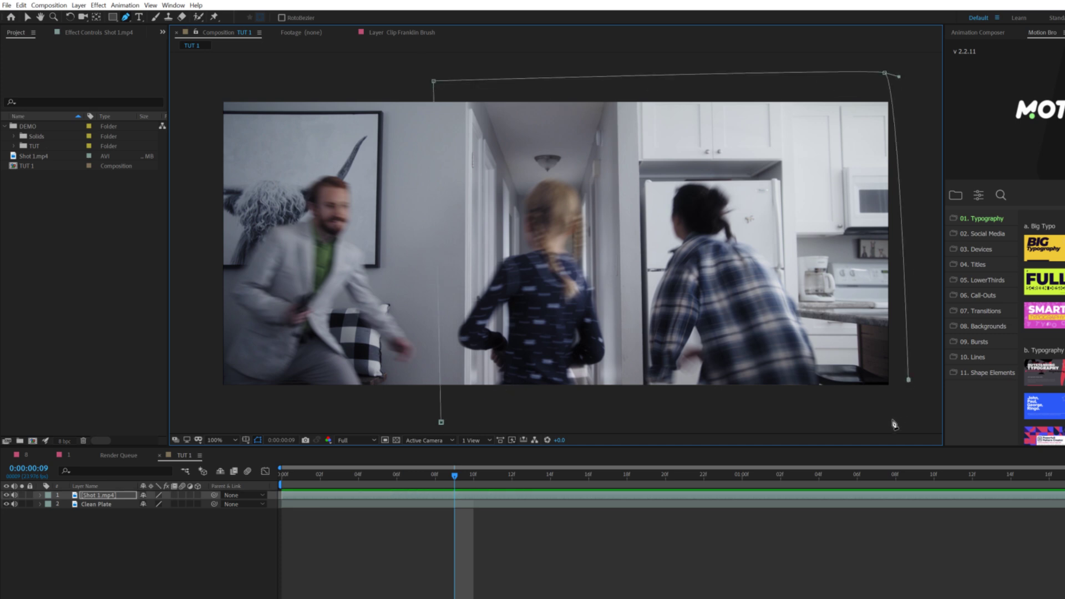
left_click(442, 424)
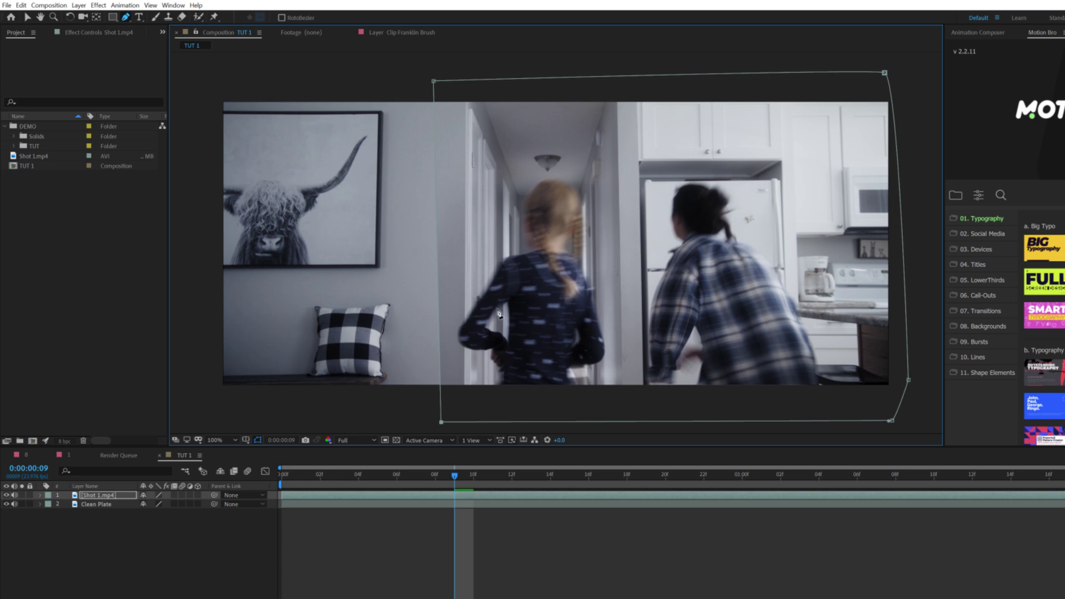
key("f")
left_click(152, 514)
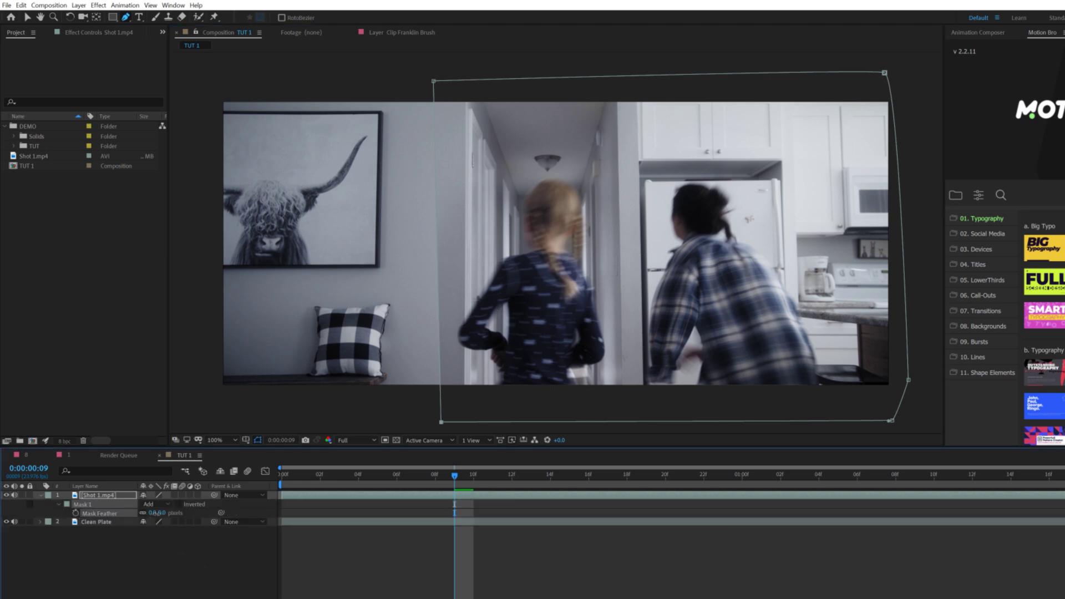
left_click(156, 595)
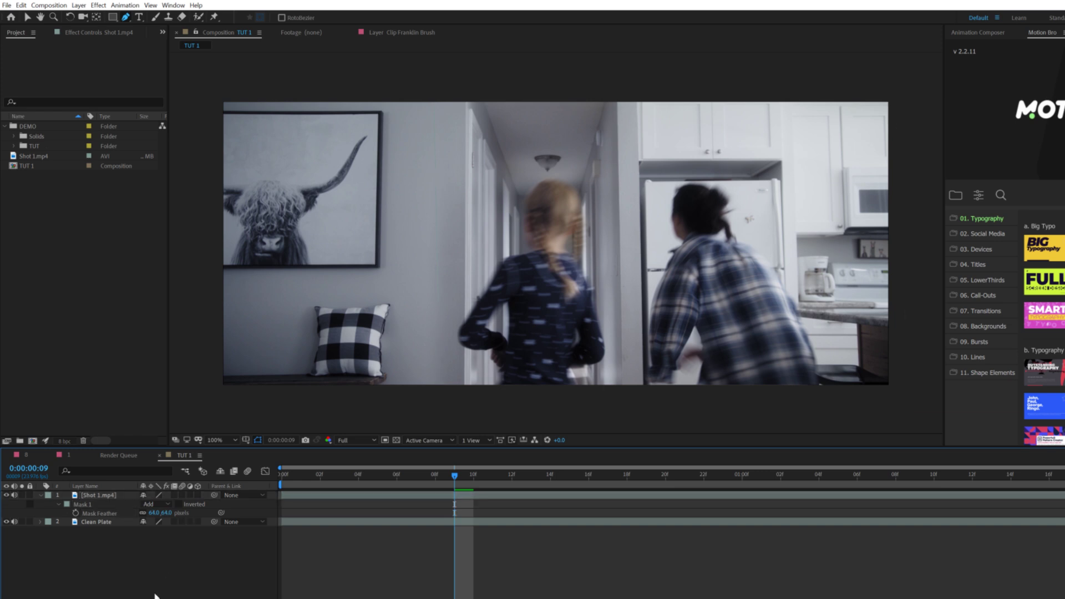
- Duplicate the masked Shot 1.mp4 layer and begin naming the copy 'Fran'
left_click(100, 501)
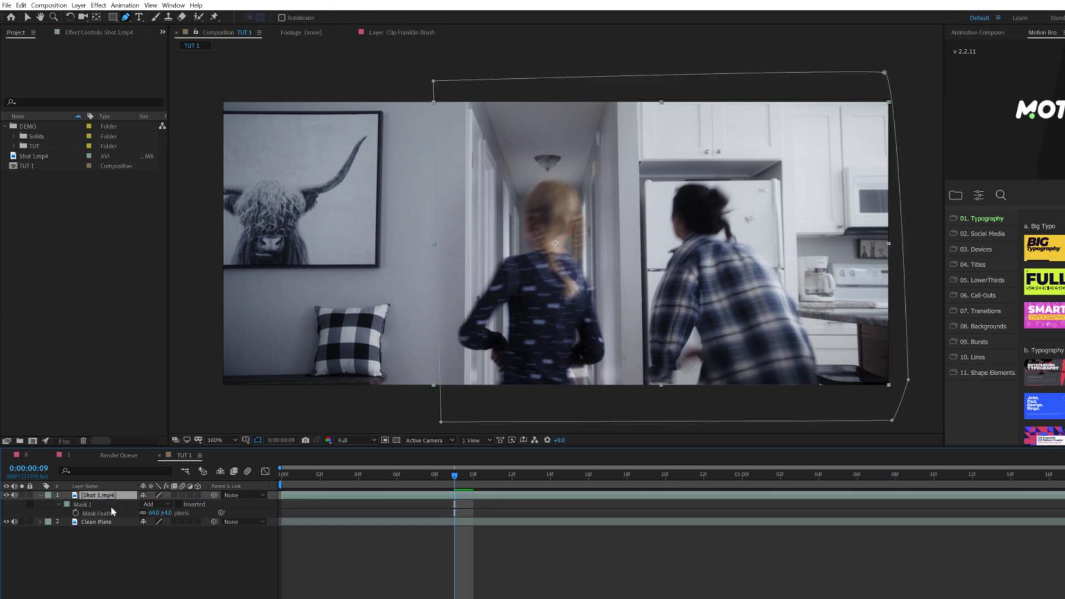
key("ctrl+d")
key("Return")
type("Franklin")
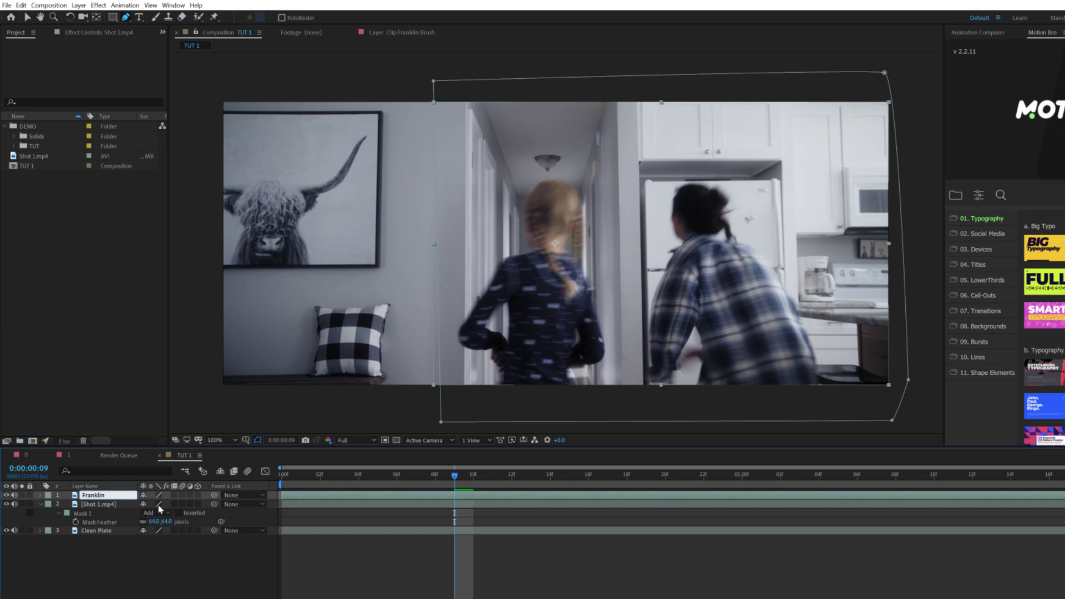
- Name the duplicate 'Franklin' and delete its Mask 1 so the whole man shows
key("Return")
left_click(247, 577)
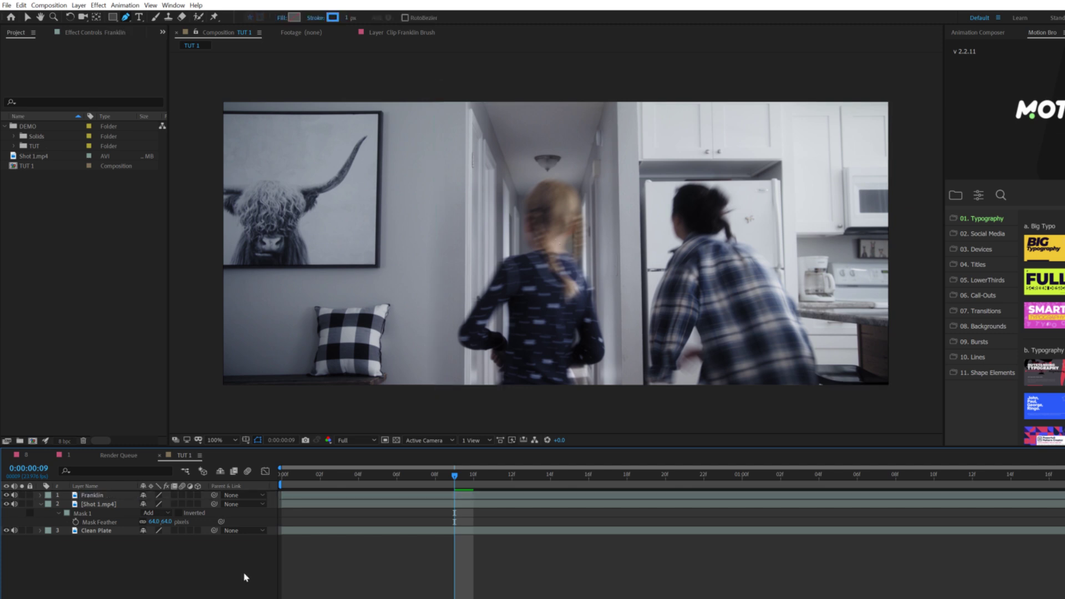
left_click_drag(288, 486, 378, 486)
left_click(92, 495)
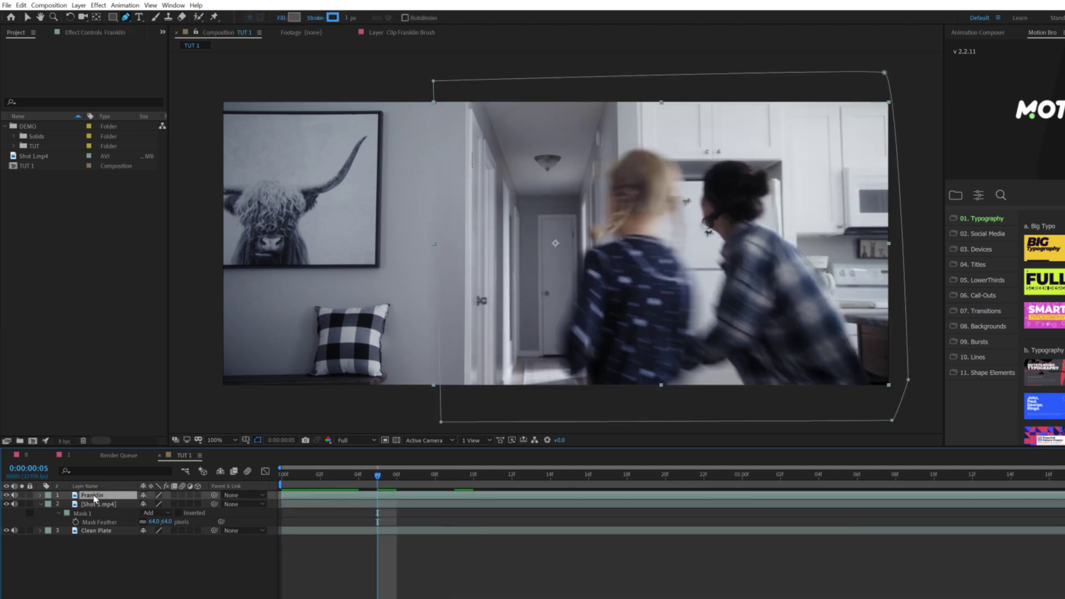
key("m")
left_click(93, 505)
key("Delete")
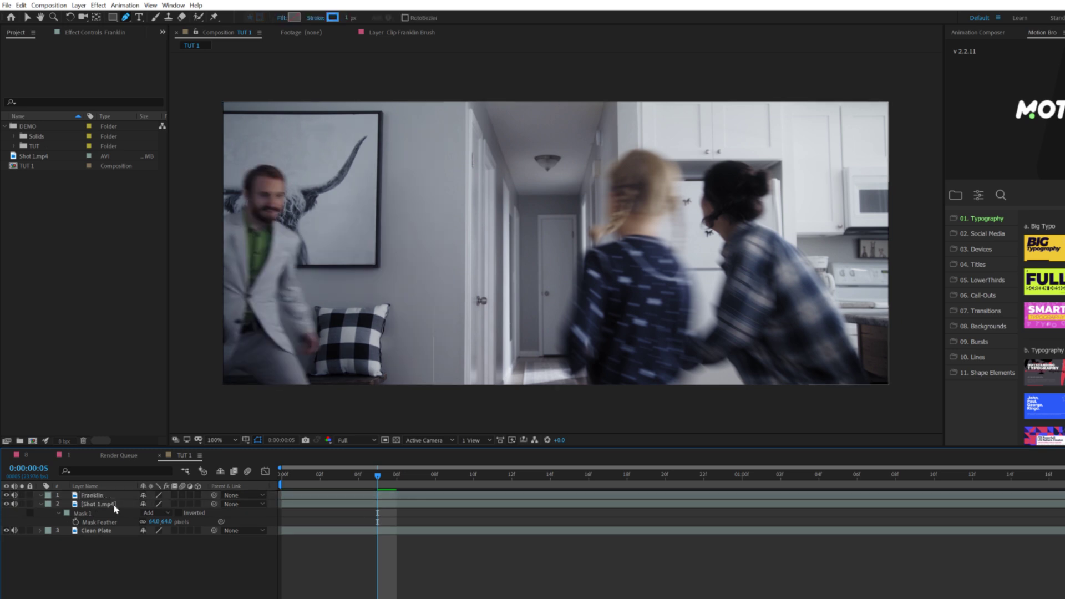
- Move the Franklin layer's start to frame 7
left_click(40, 504)
key("Page_Up")
key("space")
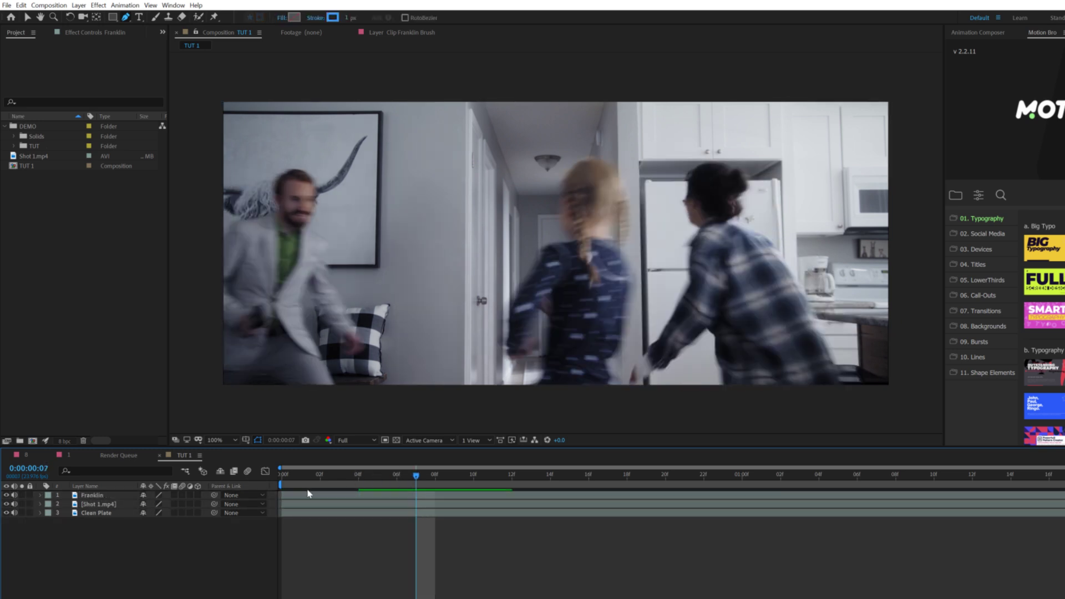
left_click_drag(280, 495, 417, 495)
- Preview the composition from frame 5 and again from the start
key("Page_Up")
key("Page_Up")
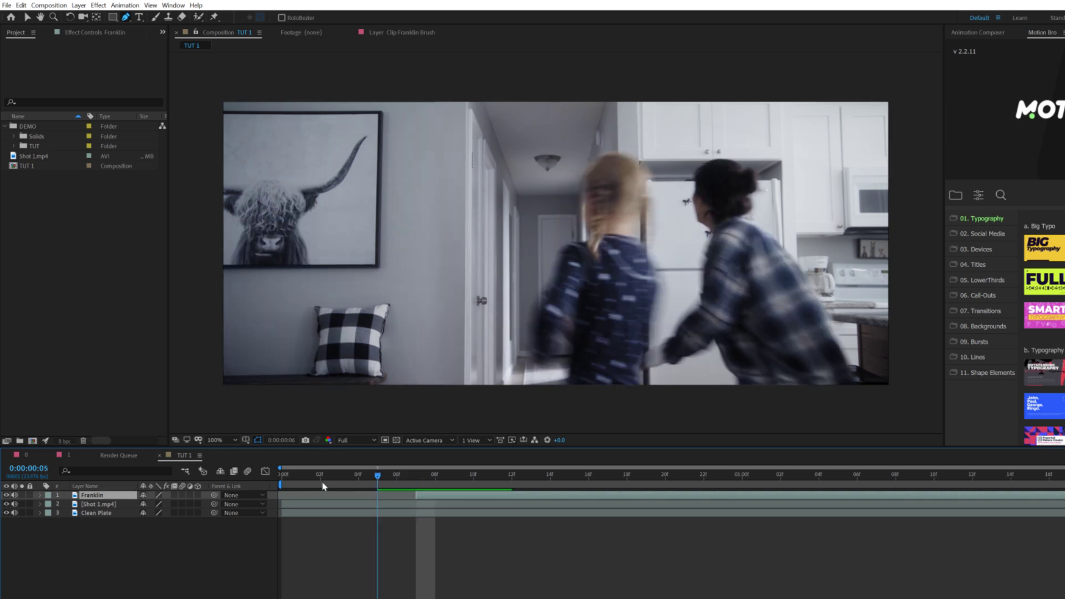
key("space")
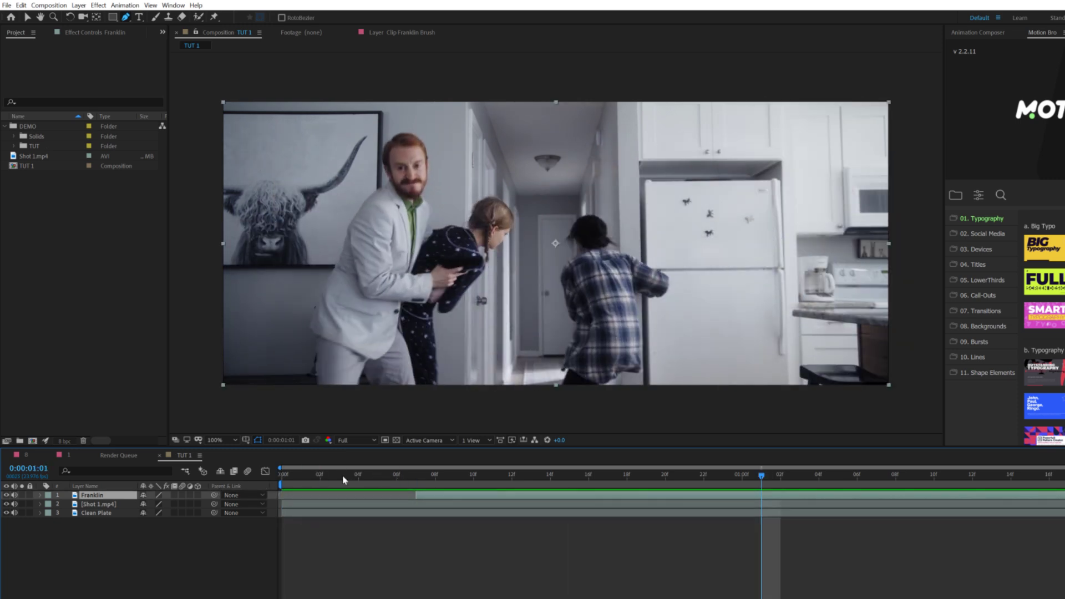
key("space")
key("Home")
key("space")
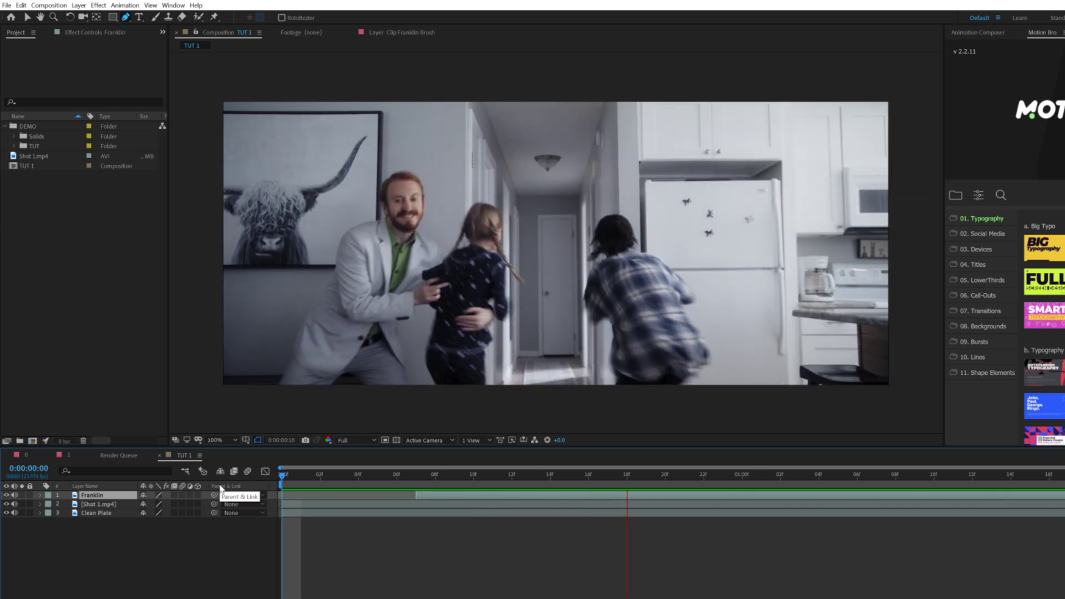
key("space")
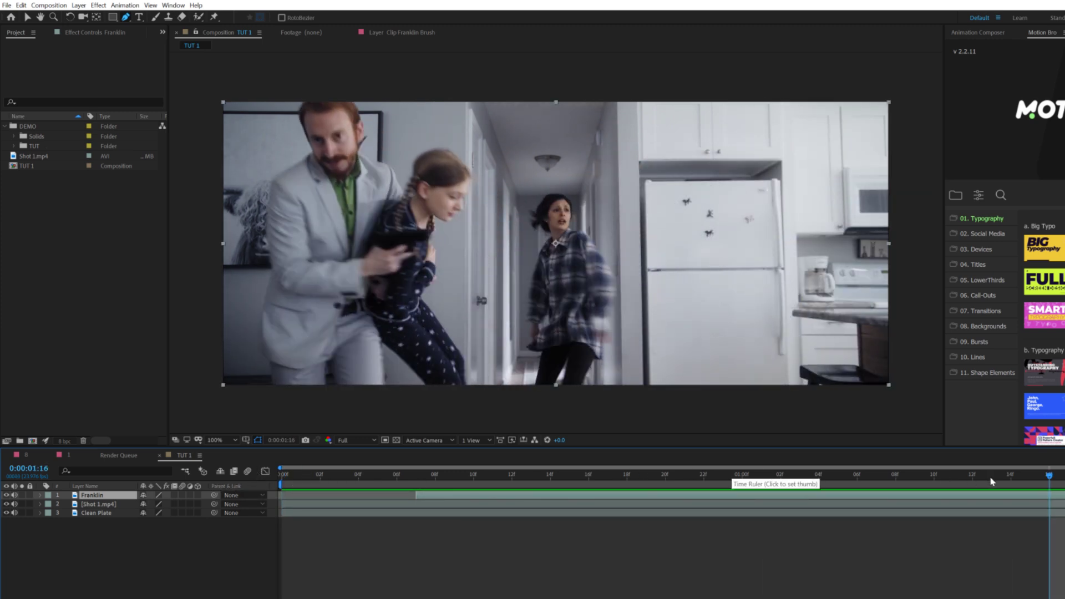
- End the Franklin layer at 1:14 and preview the cut from 1:12
left_click_drag(1048, 478, 1011, 476)
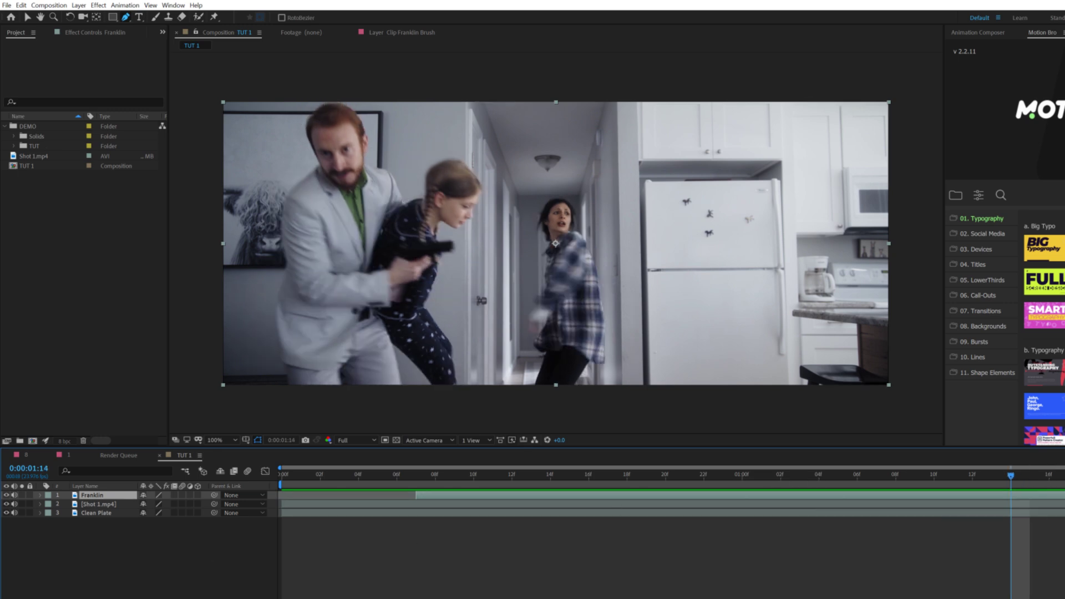
key("alt+bracketright")
left_click(978, 488)
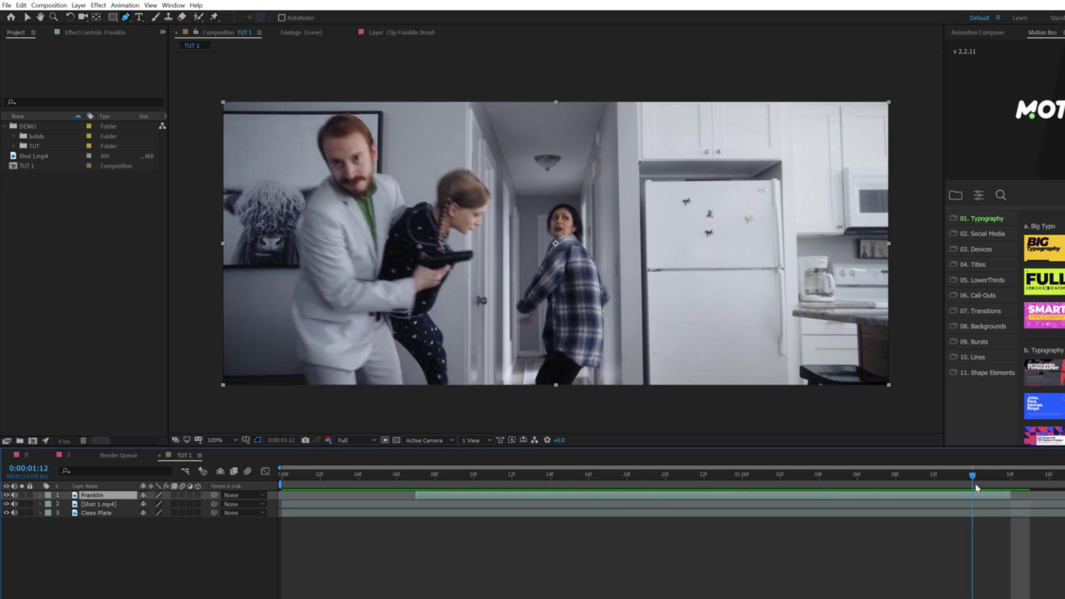
key("space")
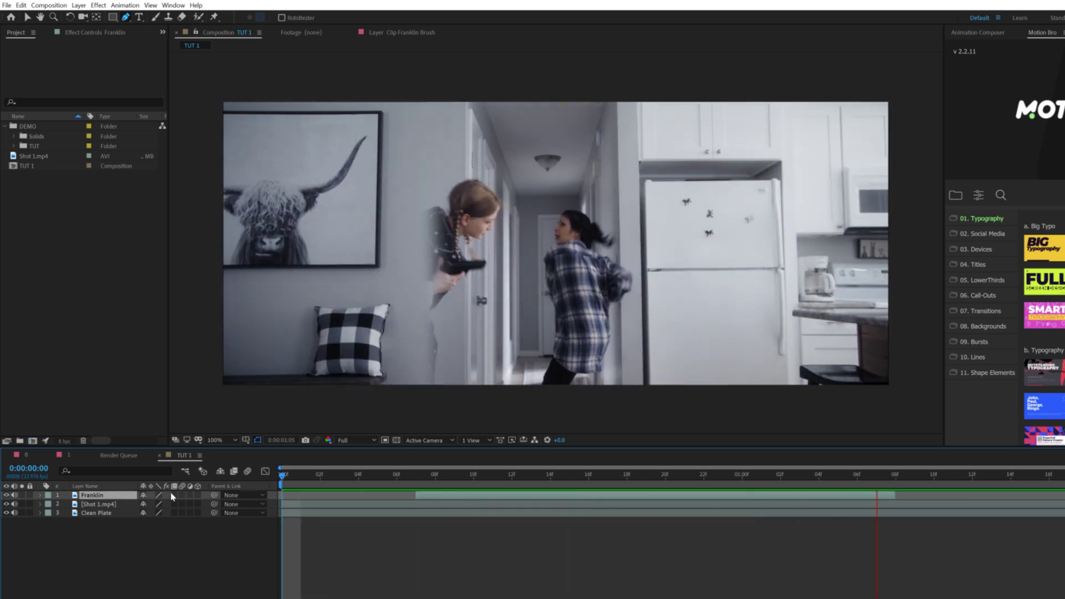
key("space")
- Set a Mask Path keyframe on Shot 1.mp4 at frame 9
left_click(838, 476)
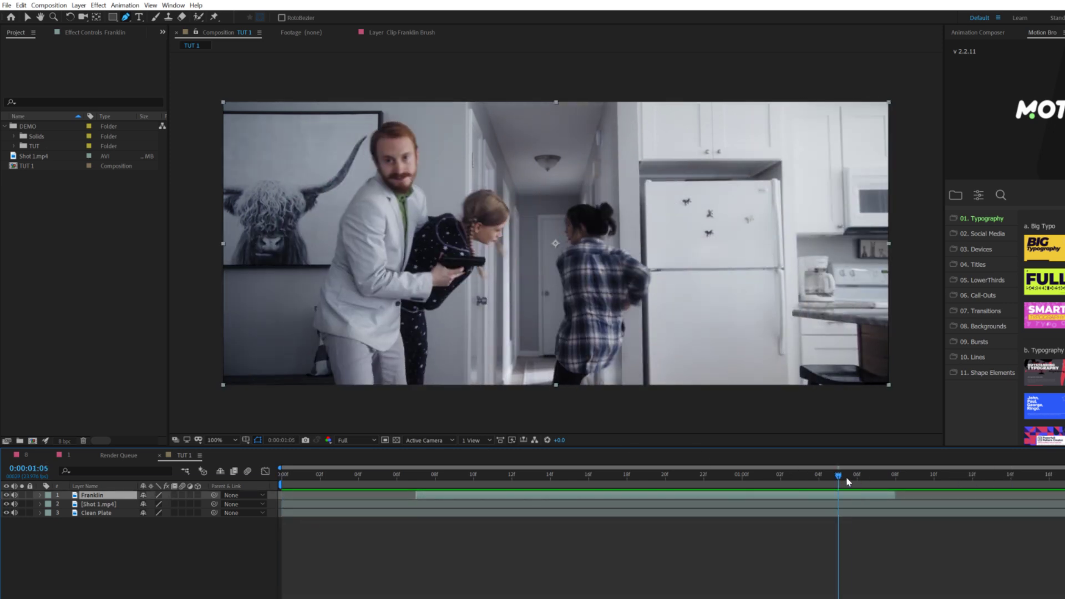
left_click(89, 505)
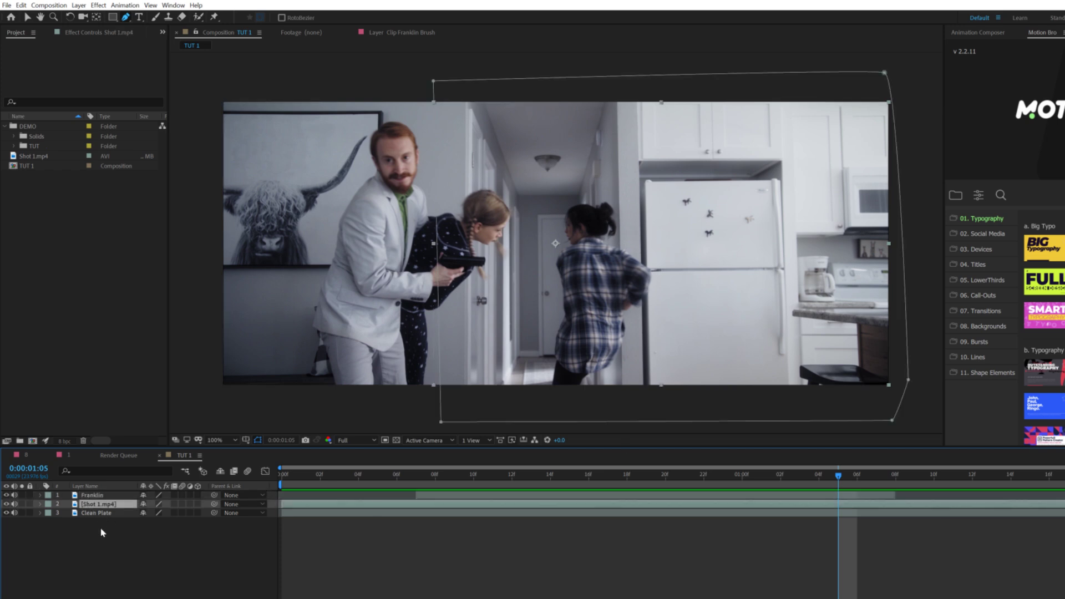
left_click_drag(392, 476, 455, 483)
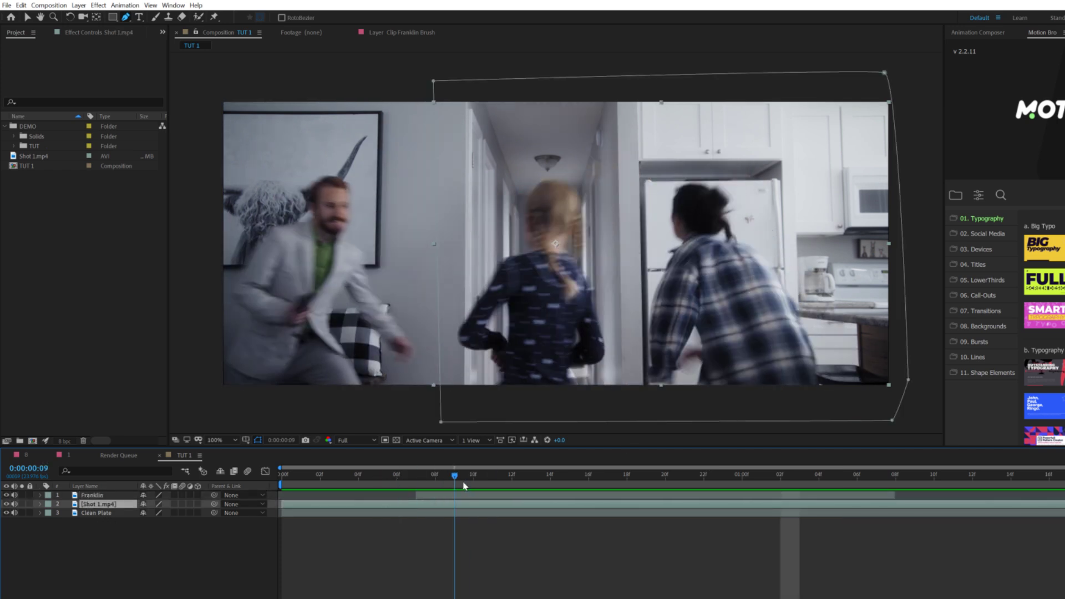
key("m")
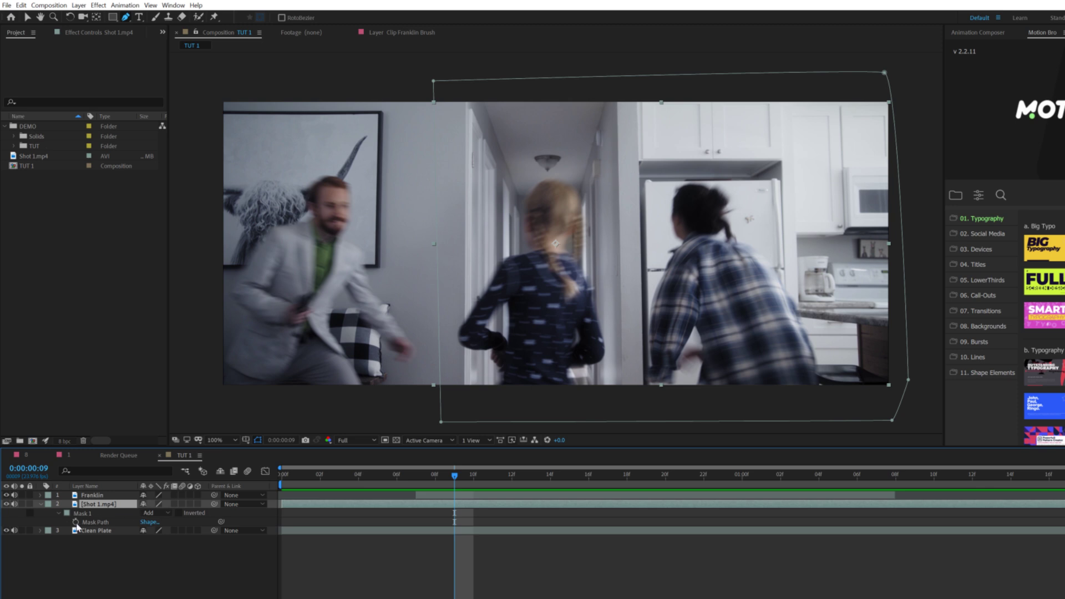
left_click(76, 522)
- At 1:02, slide the Shot 1.mp4 mask right to follow the man, then preview
left_click_drag(474, 485, 781, 486)
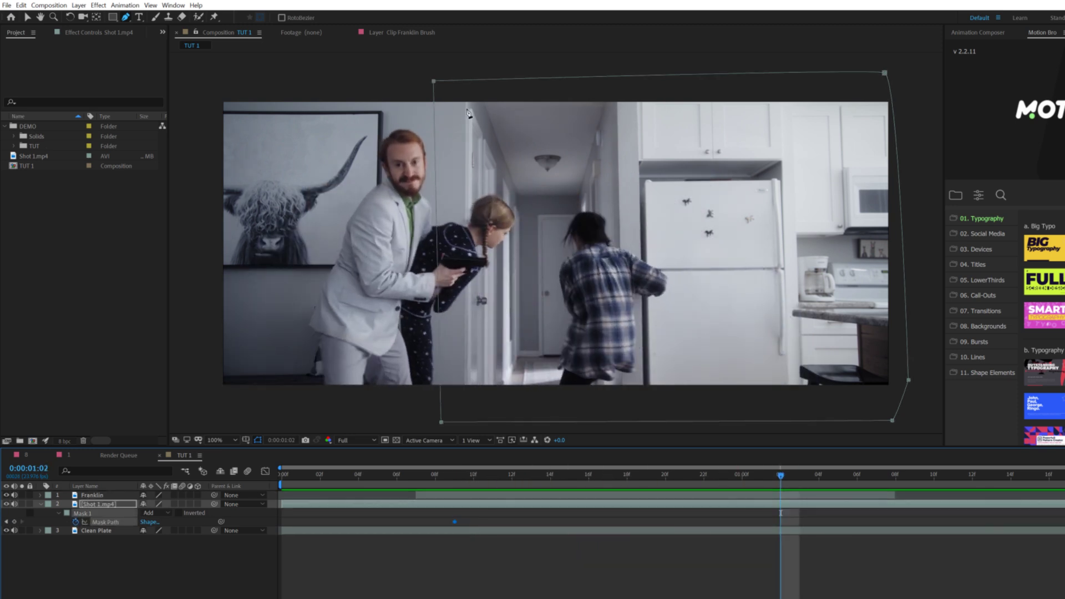
key("v")
left_click_drag(442, 81, 560, 82)
key("space")
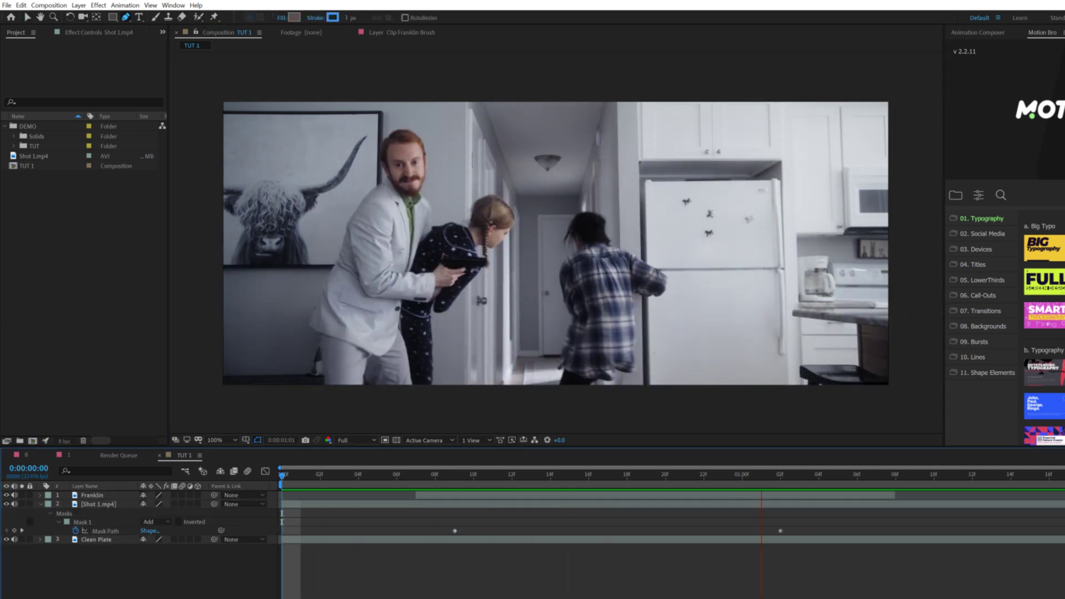
key("g")
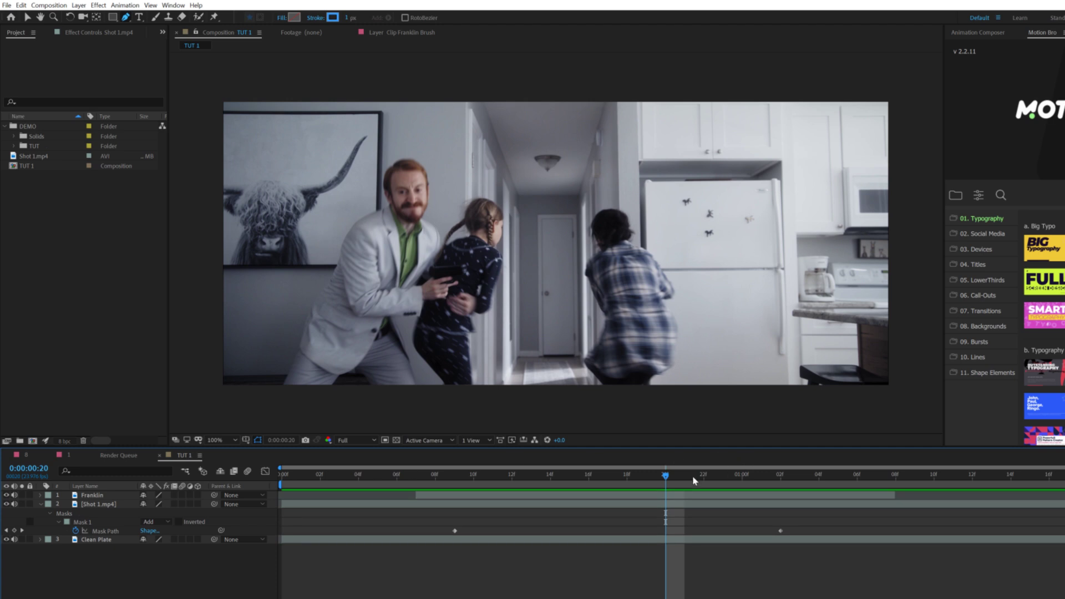
left_click_drag(694, 481, 781, 482)
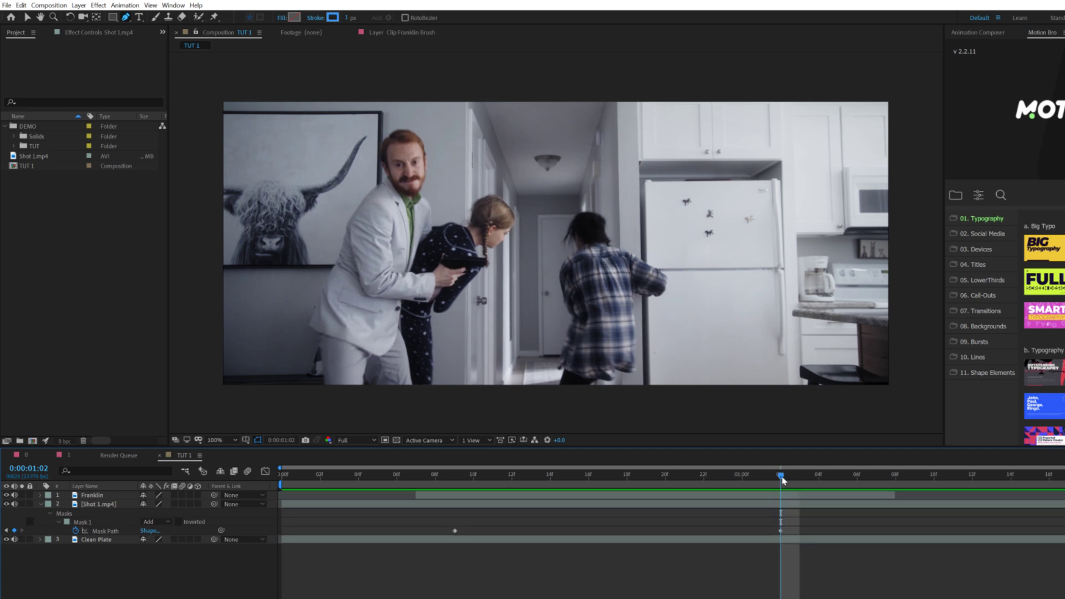
left_click_drag(783, 481, 800, 481)
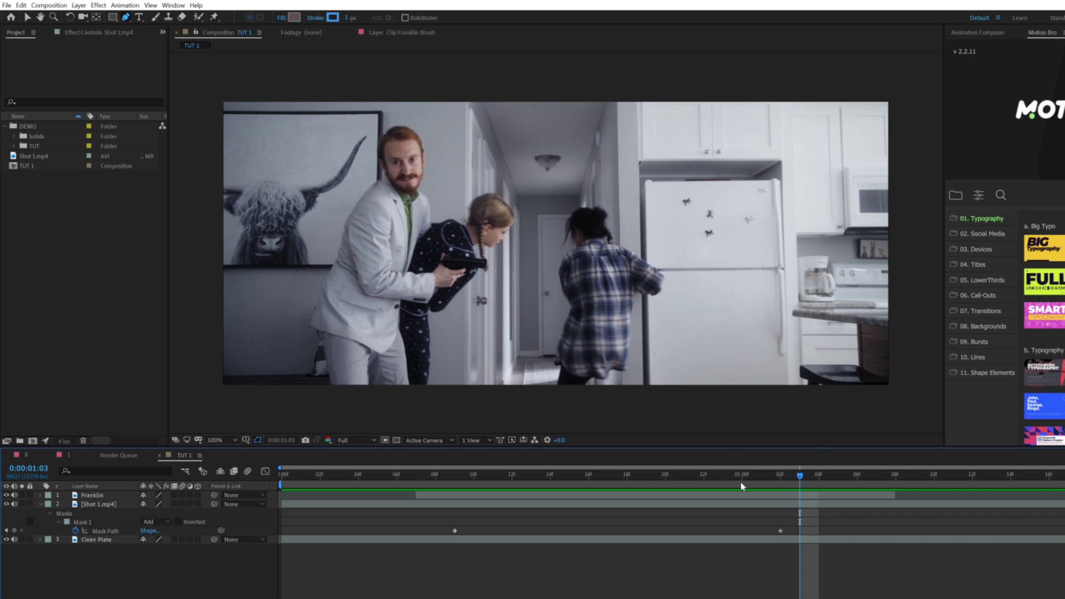
key("space")
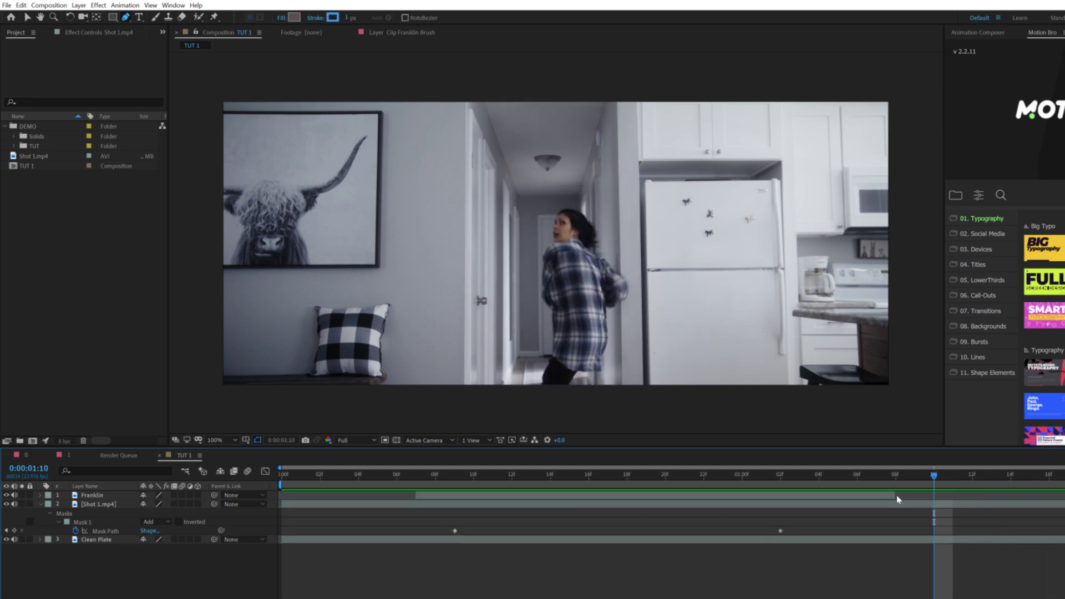
key("space")
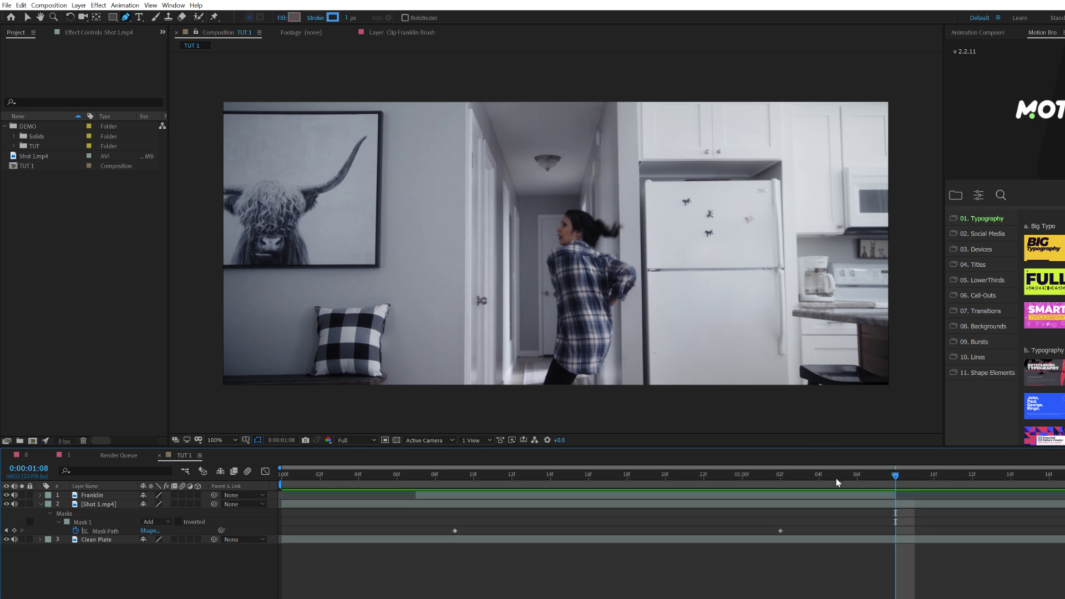
left_click_drag(644, 475, 757, 499)
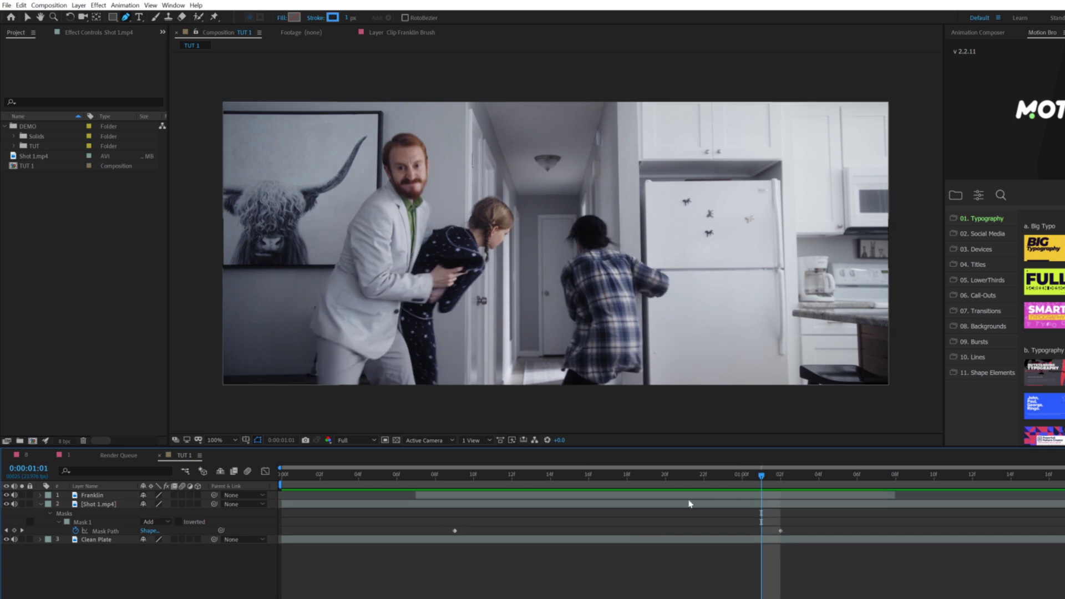
key("v")
left_click(91, 495)
left_click_drag(397, 476, 474, 494)
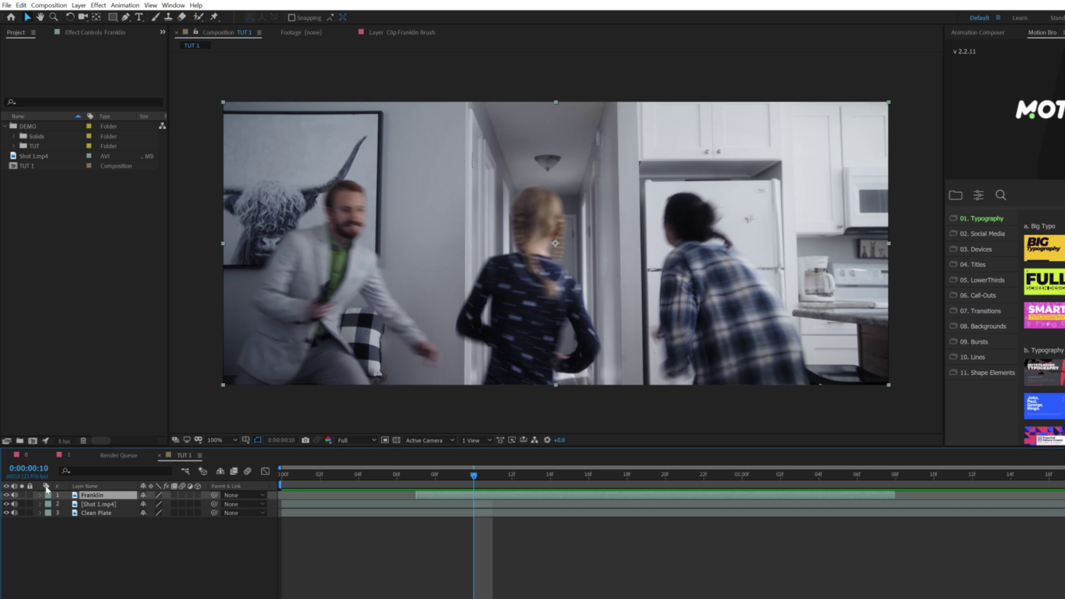
- Open the Franklin layer at 100% with the Roto Brush on frame 10
left_click(198, 17)
key("Page_Up")
key("Page_Up")
key("Page_Up")
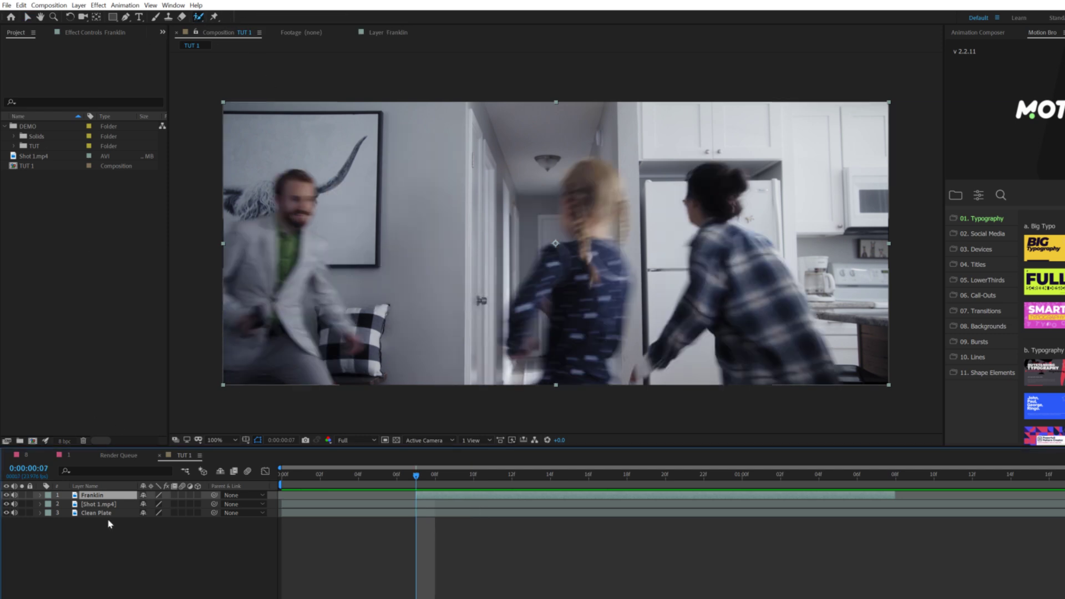
double_click(86, 496)
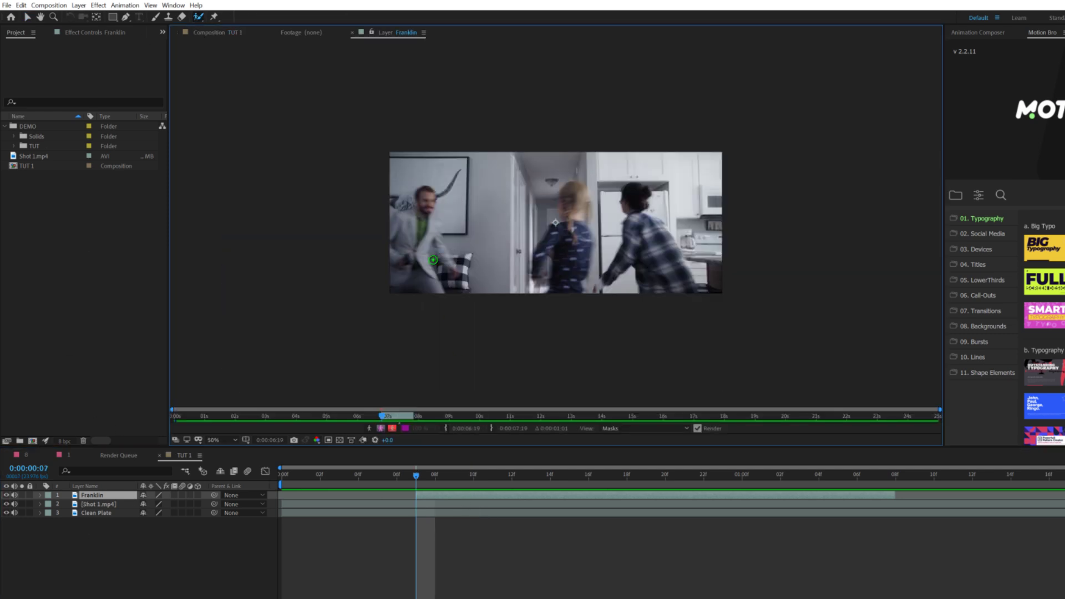
key("period")
left_click_drag(416, 476, 473, 481)
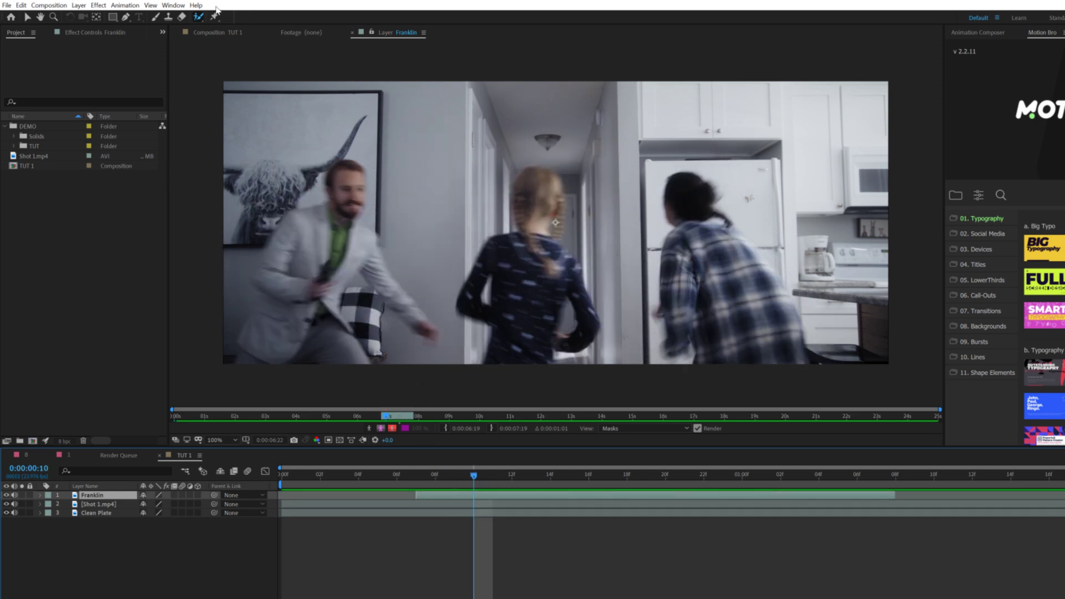
left_click(173, 5)
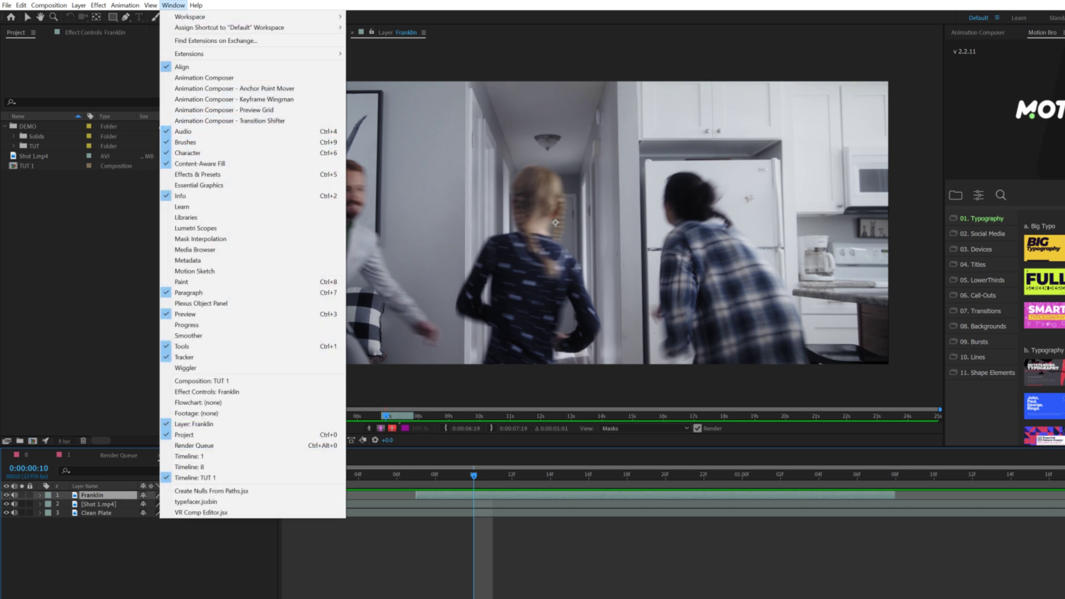
key("Escape")
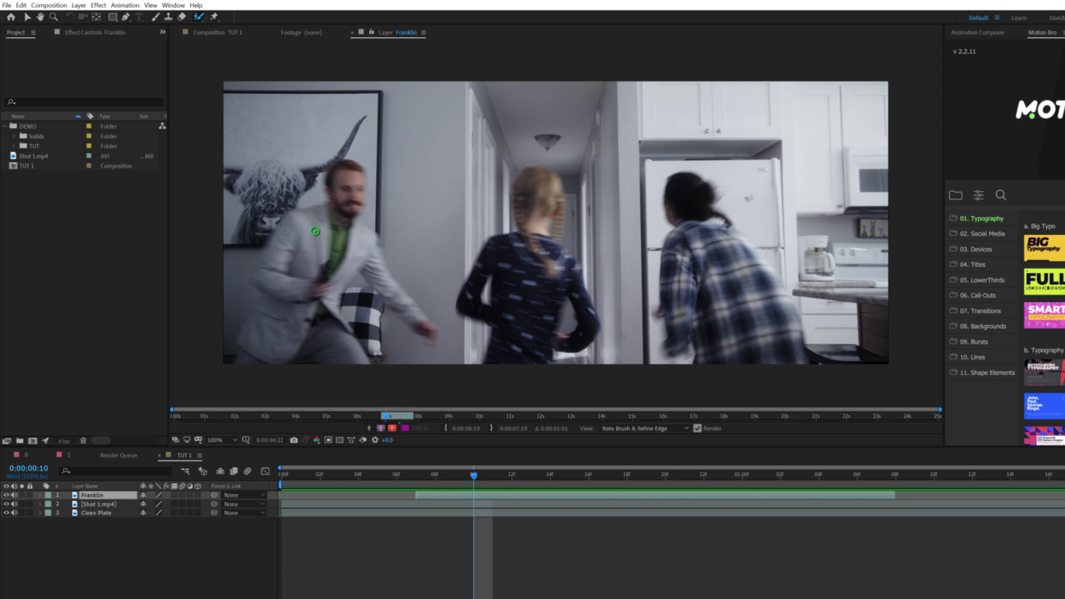
- Paint the man's torso, chest and left side, subtracting the bull painting and lower-left background
mouse_move(311, 277)
left_mouse_down()
mouse_move(330, 234)
mouse_move(344, 297)
left_mouse_up()
left_click_drag(355, 224, 344, 176)
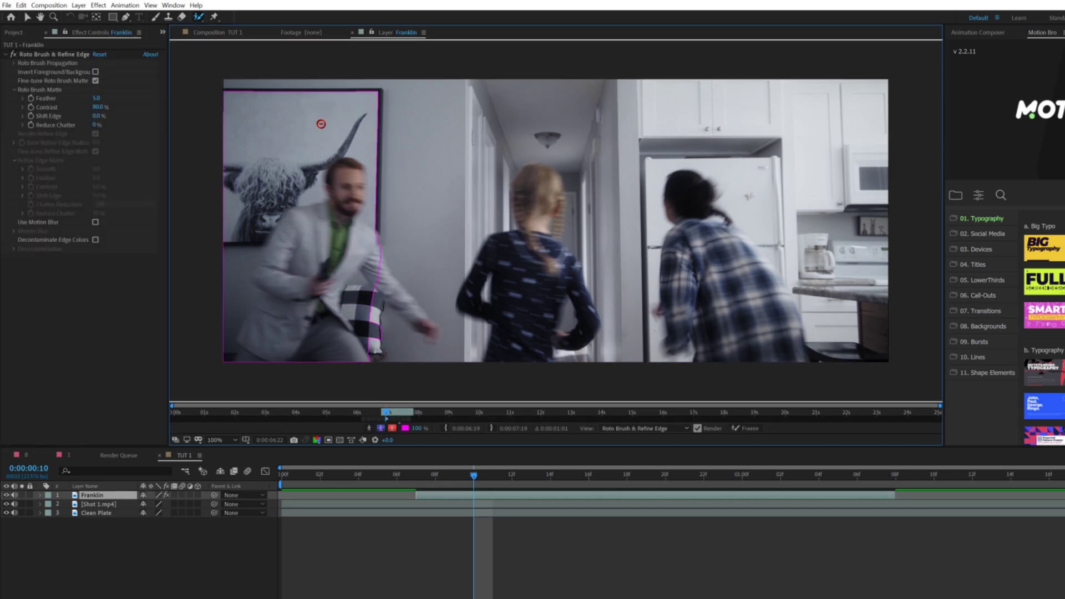
mouse_move(321, 123)
left_mouse_down()
mouse_move(241, 242)
mouse_move(243, 305)
left_mouse_up()
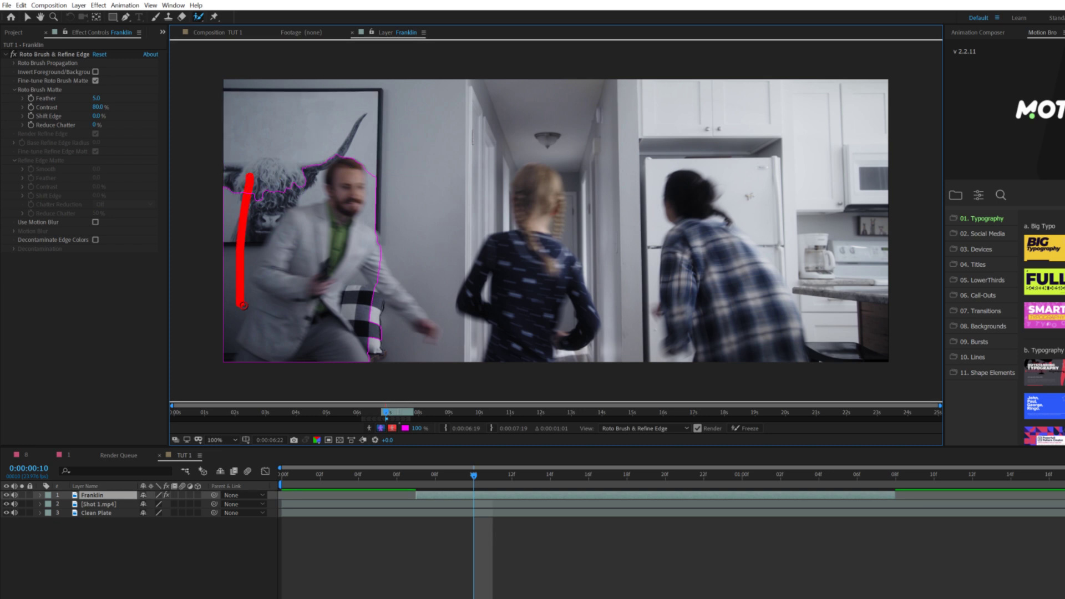
mouse_move(292, 247)
left_mouse_down()
mouse_move(315, 289)
mouse_move(326, 340)
left_mouse_up()
left_click_drag(232, 305, 228, 350)
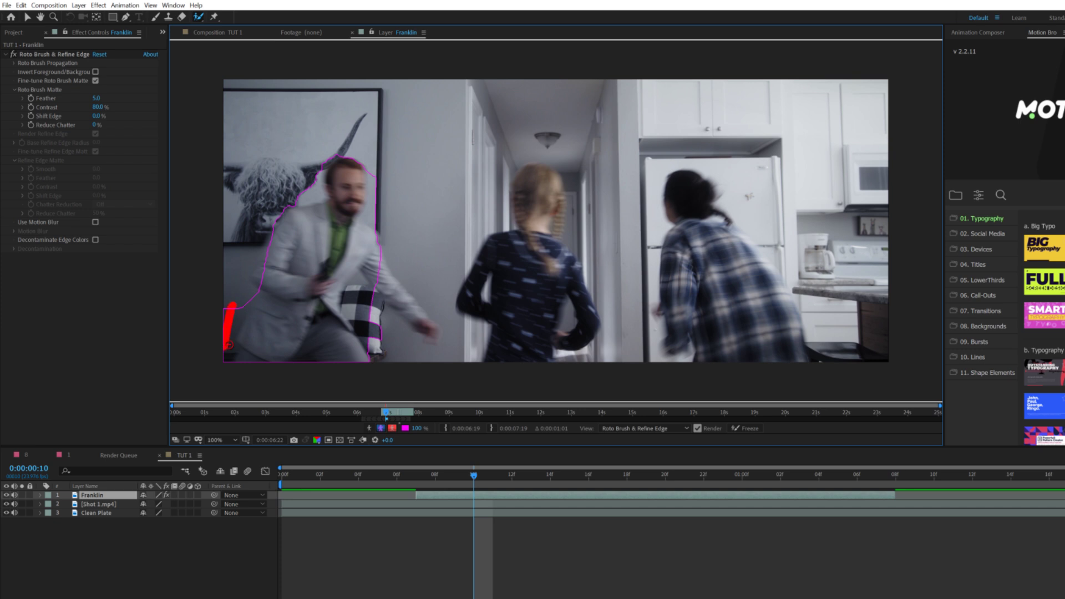
left_click_drag(266, 278, 284, 241)
mouse_move(283, 300)
left_mouse_down()
mouse_move(266, 348)
mouse_move(245, 363)
left_mouse_up()
- Add the man's arm, head, side and chest while removing the pillow from the matte
left_click_drag(374, 272, 428, 323)
left_click_drag(356, 285, 379, 328)
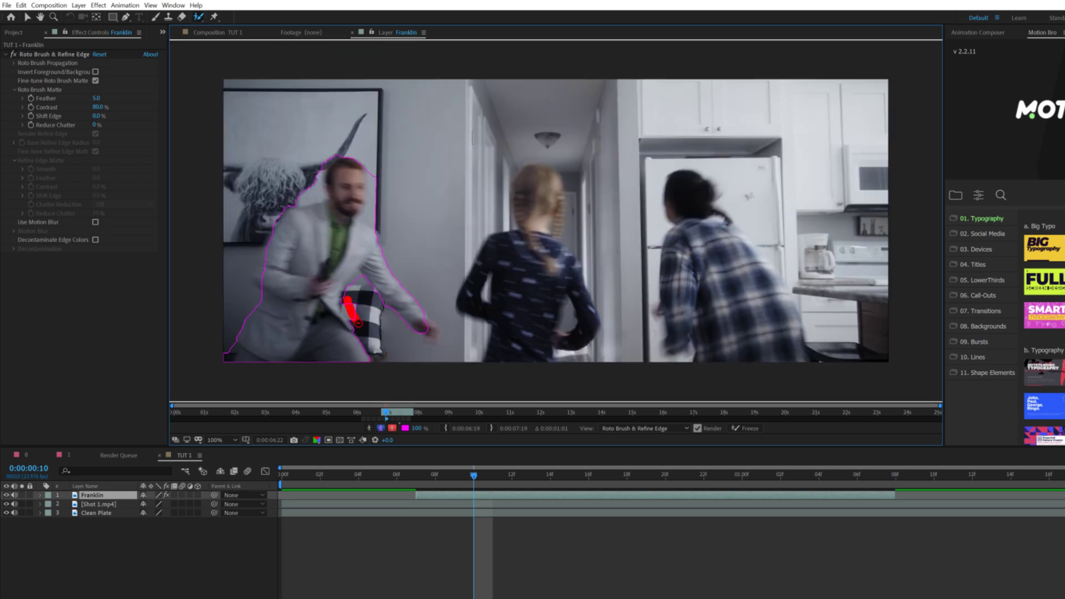
left_click_drag(461, 301, 450, 359)
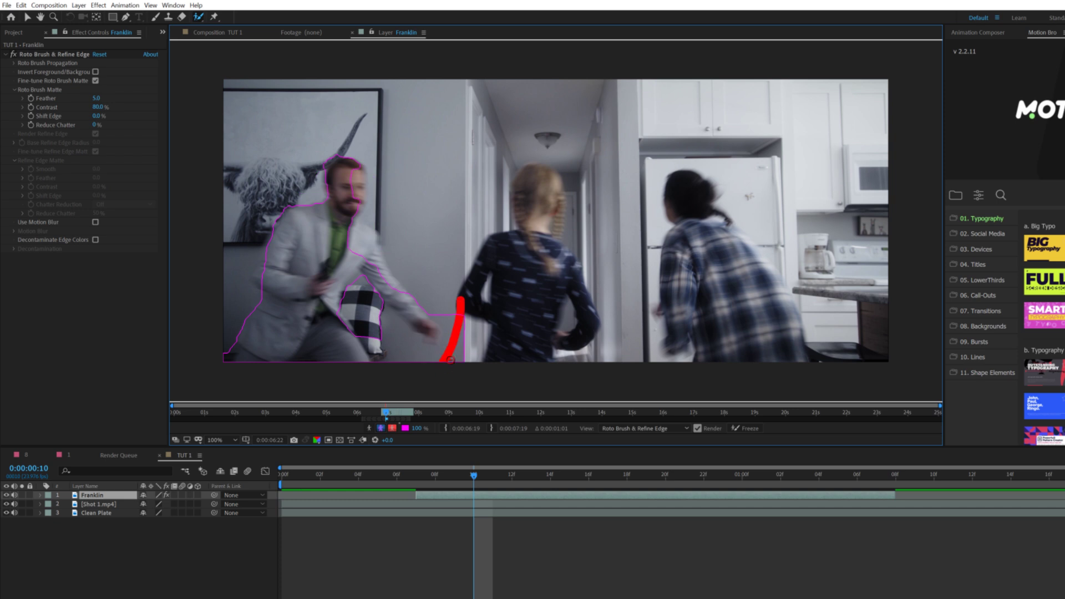
left_click_drag(369, 319, 378, 344)
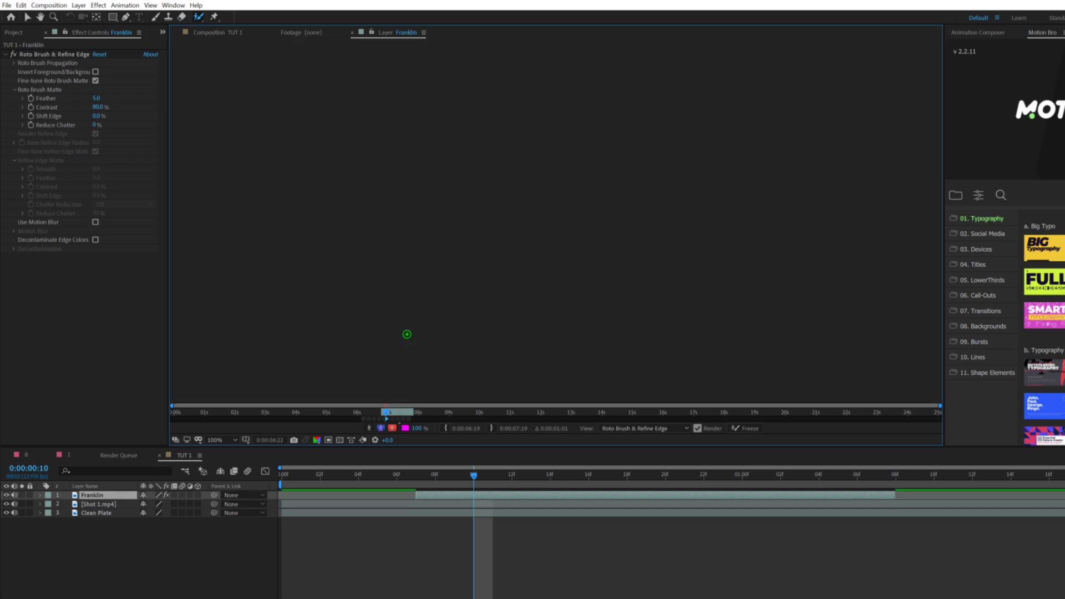
left_click_drag(350, 181, 344, 173)
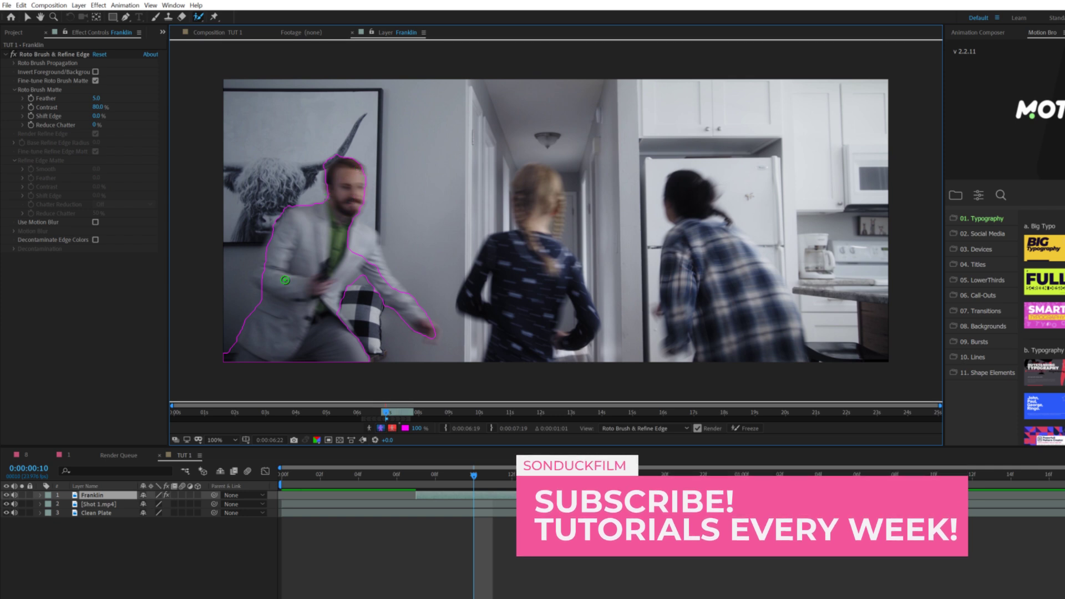
left_click_drag(256, 276, 256, 230)
mouse_move(353, 236)
left_mouse_down()
mouse_move(358, 228)
mouse_move(385, 262)
left_mouse_up()
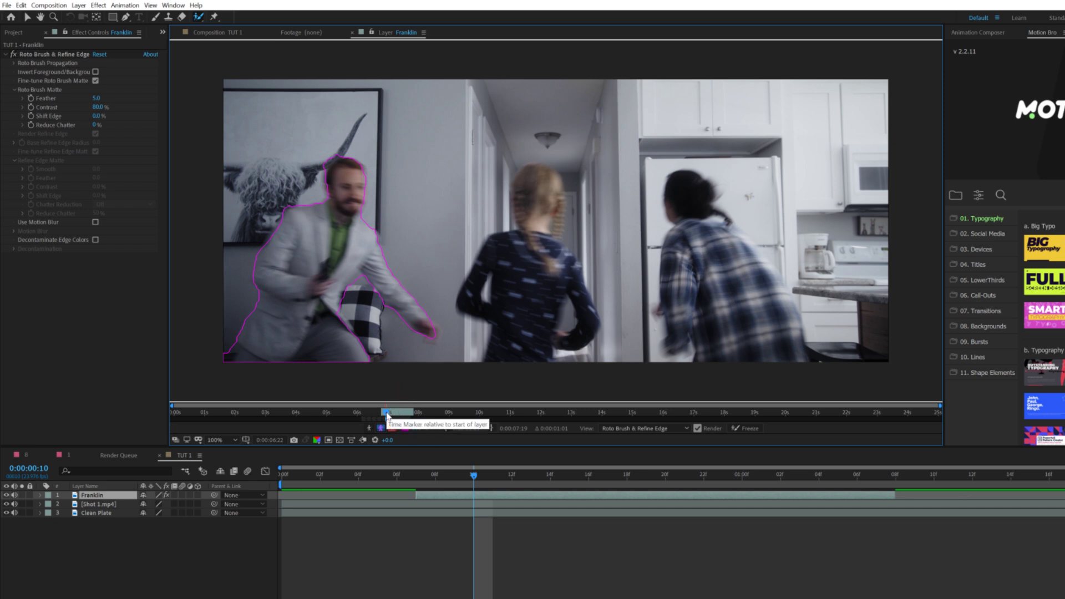
- Check the roto outline on nearby frames and set the matte Feather to 80
left_click(382, 415)
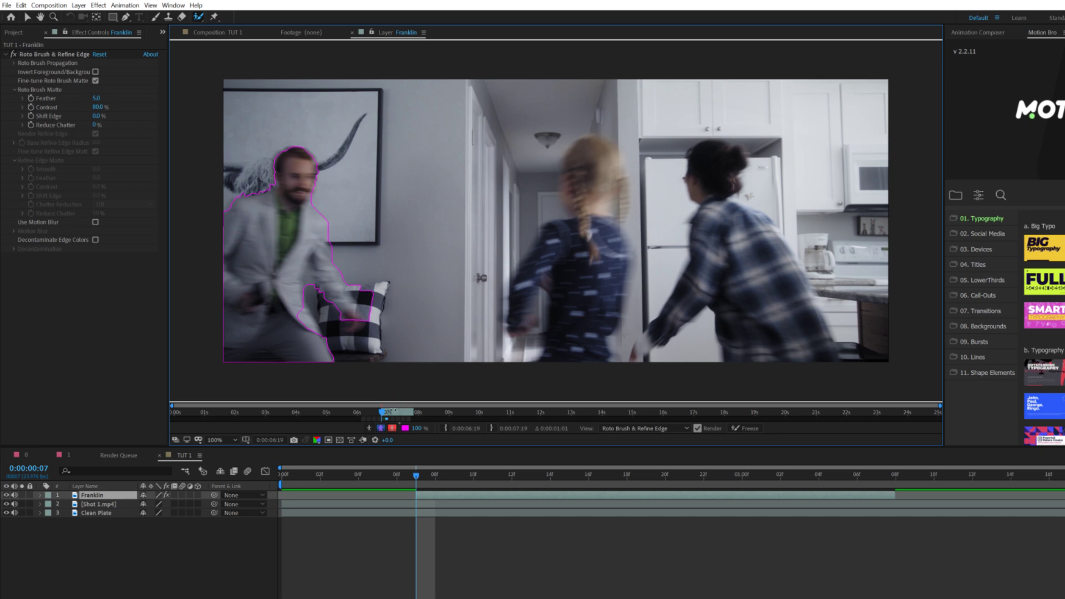
left_click_drag(382, 416, 387, 418)
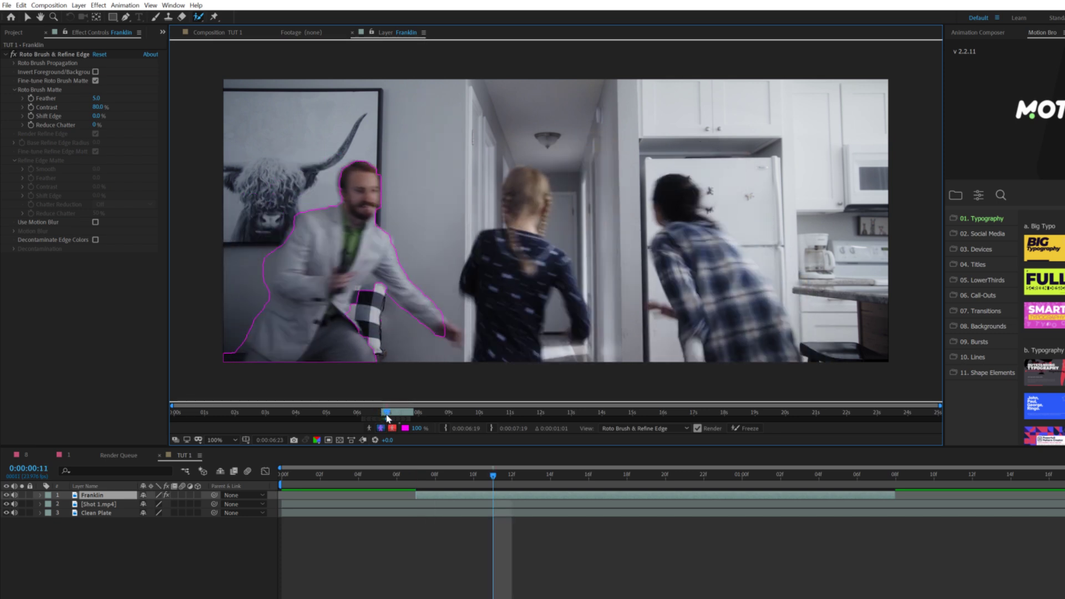
left_click(95, 99)
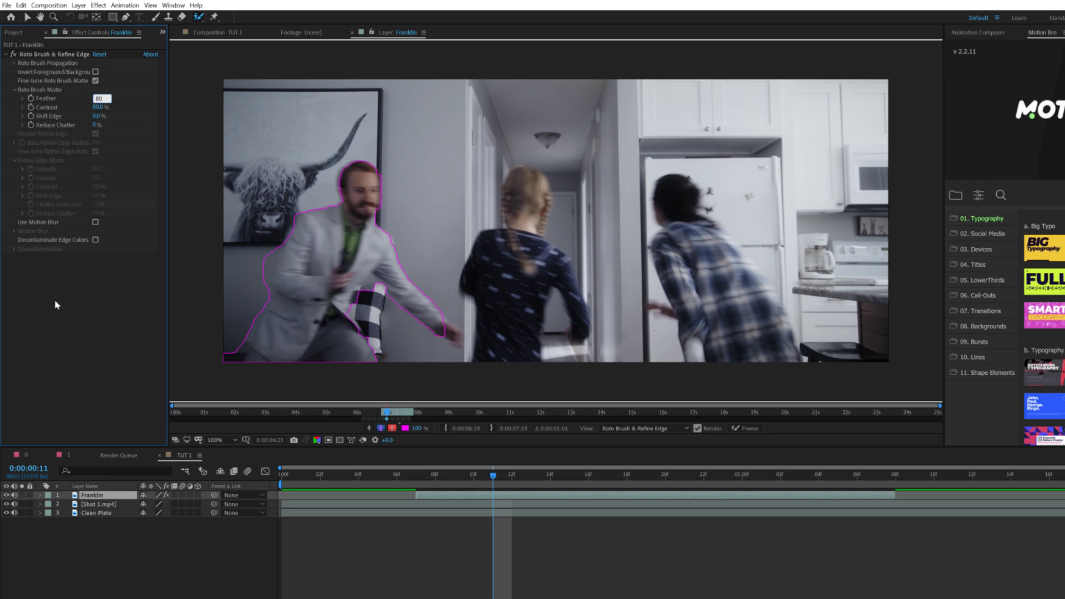
key("Return")
- In the composition view, raise Shift Edge to 33% and review frames 7 to 11
left_click(216, 33)
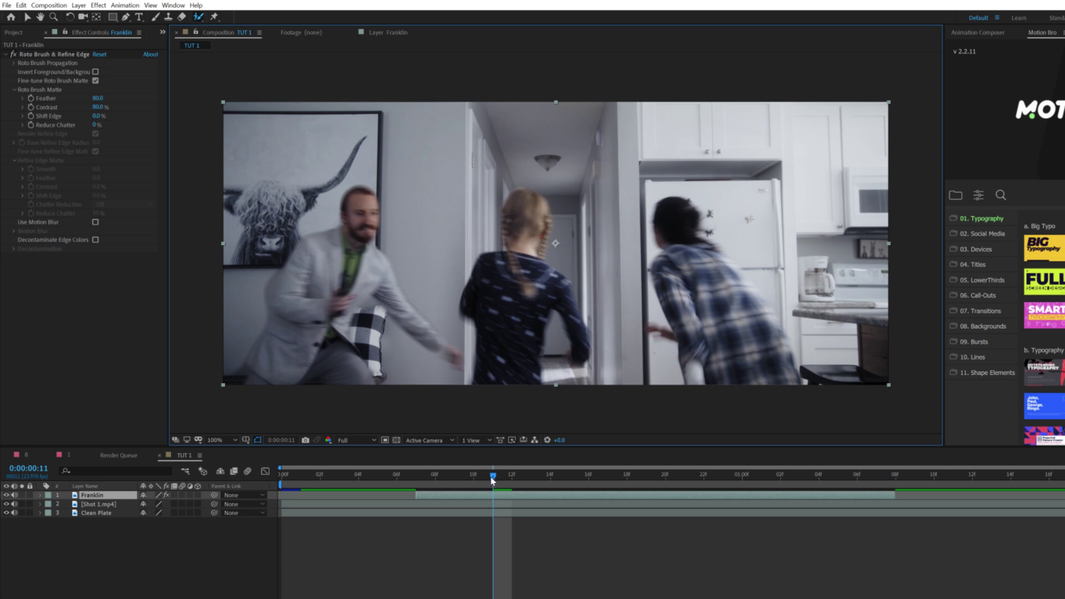
left_click_drag(492, 480, 460, 480)
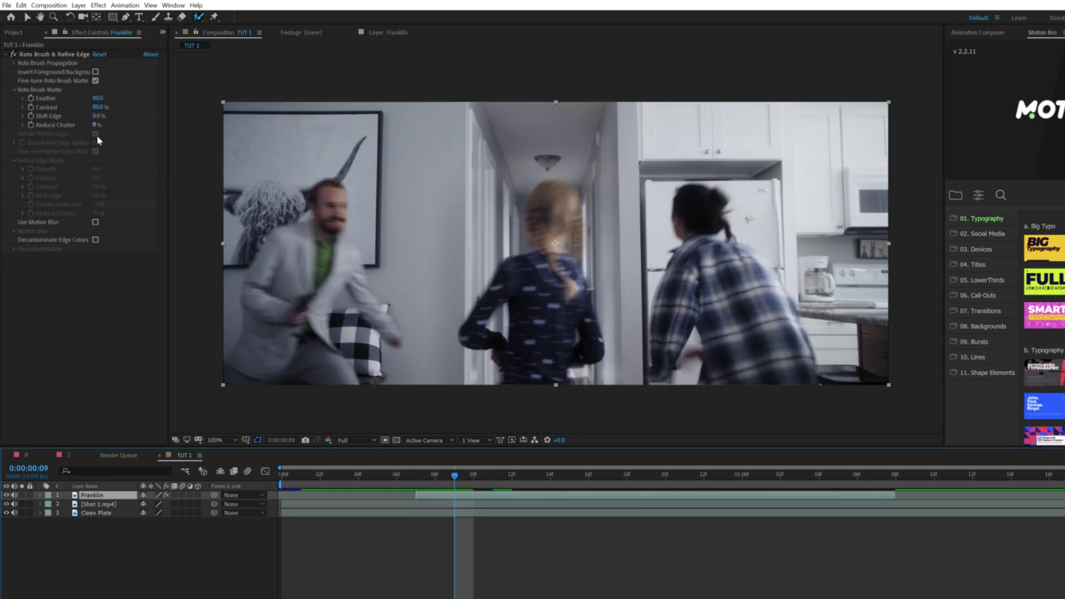
left_click_drag(98, 116, 116, 120)
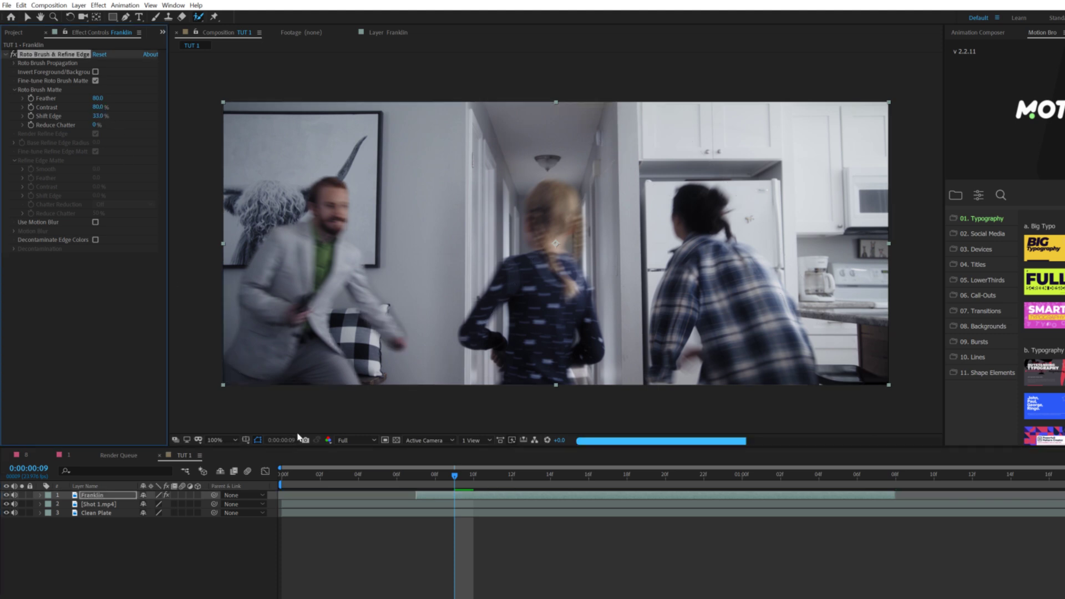
left_click_drag(468, 483, 482, 487)
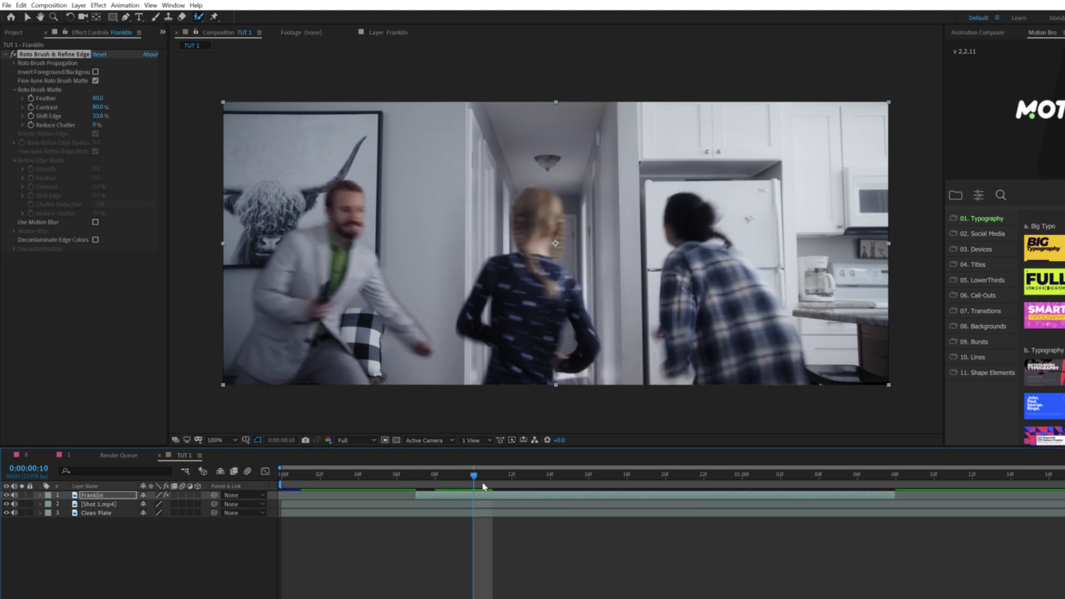
left_click(484, 503)
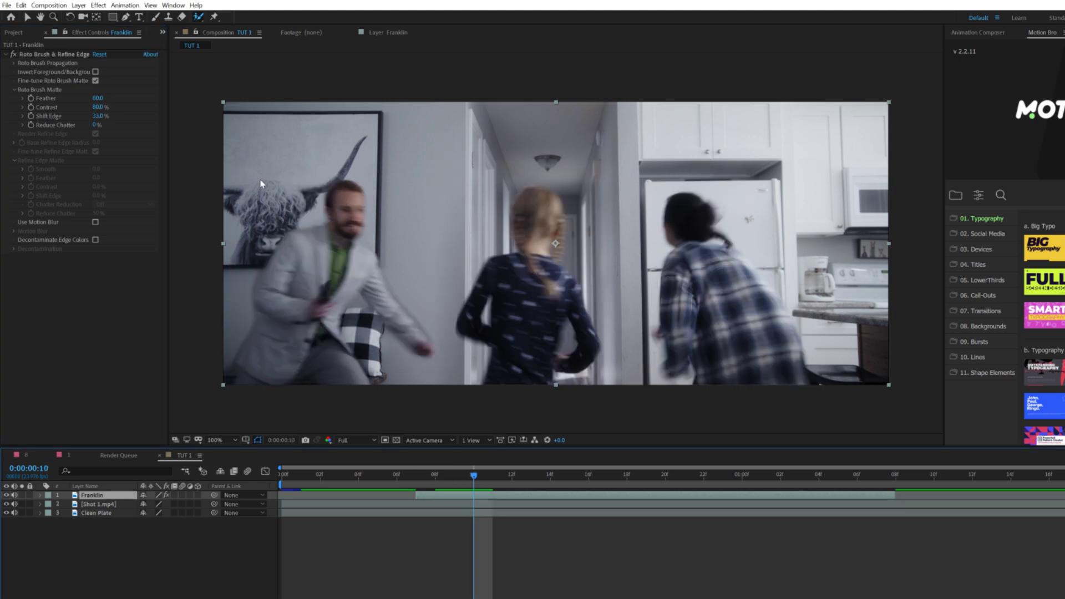
- Split Franklin at frame 10, delete Roto Brush from Franklin 2, and preview
left_click(21, 5)
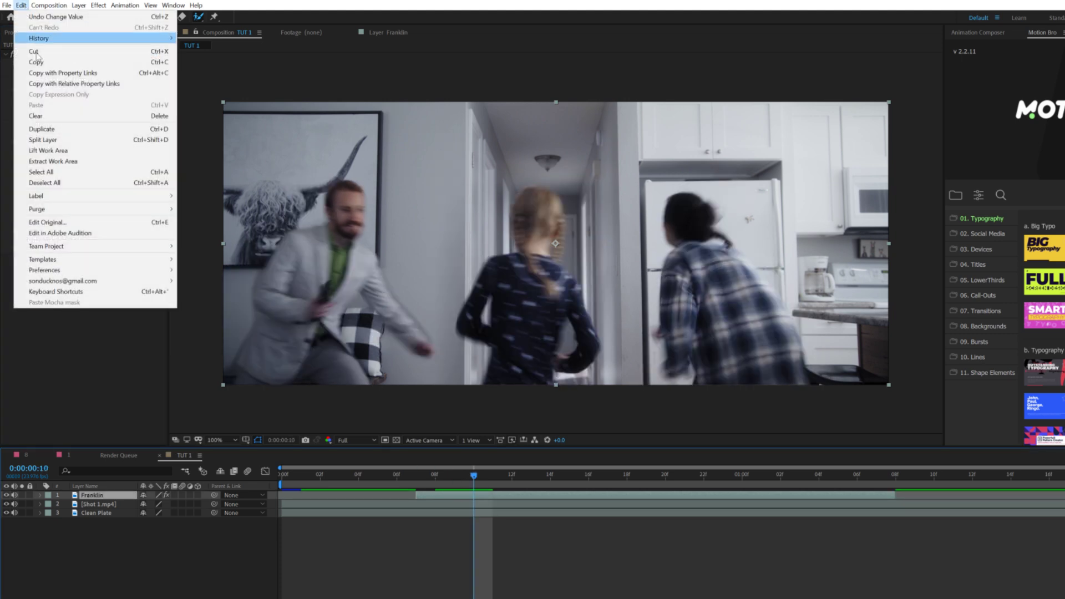
left_click(48, 140)
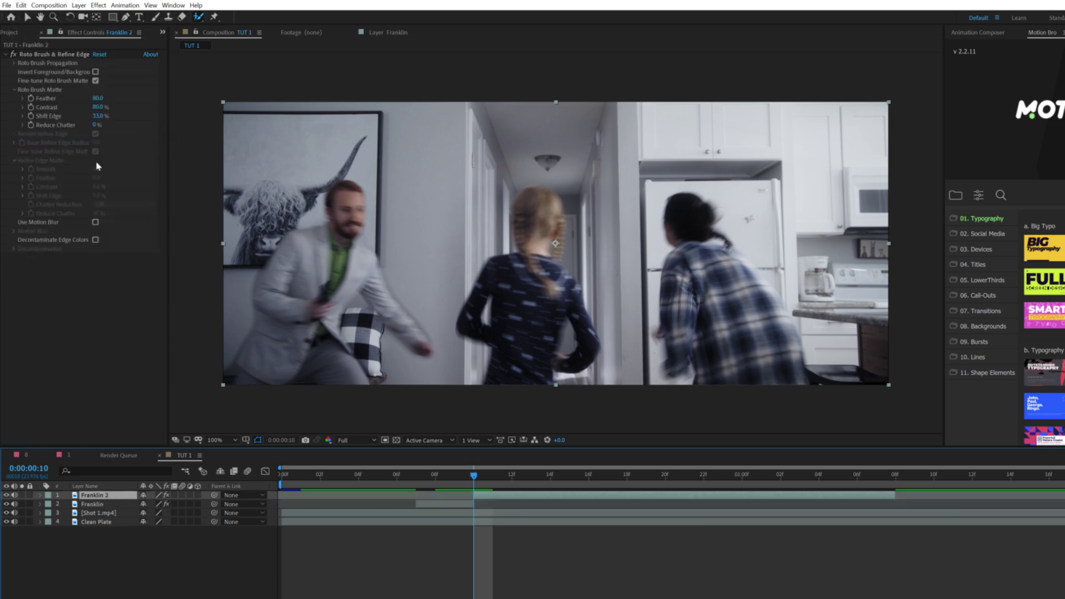
left_click(53, 56)
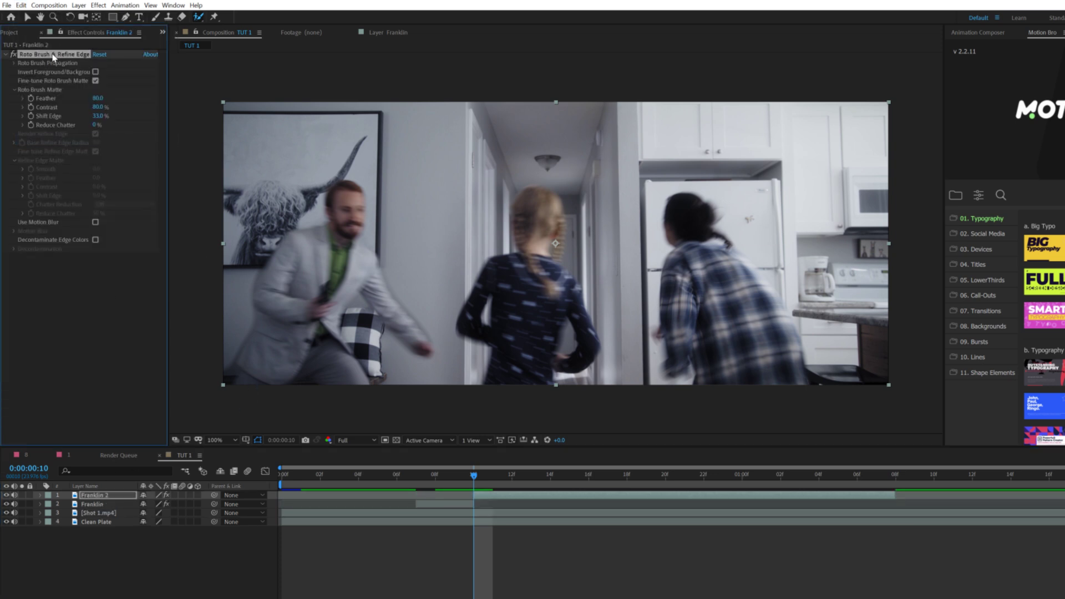
key("Delete")
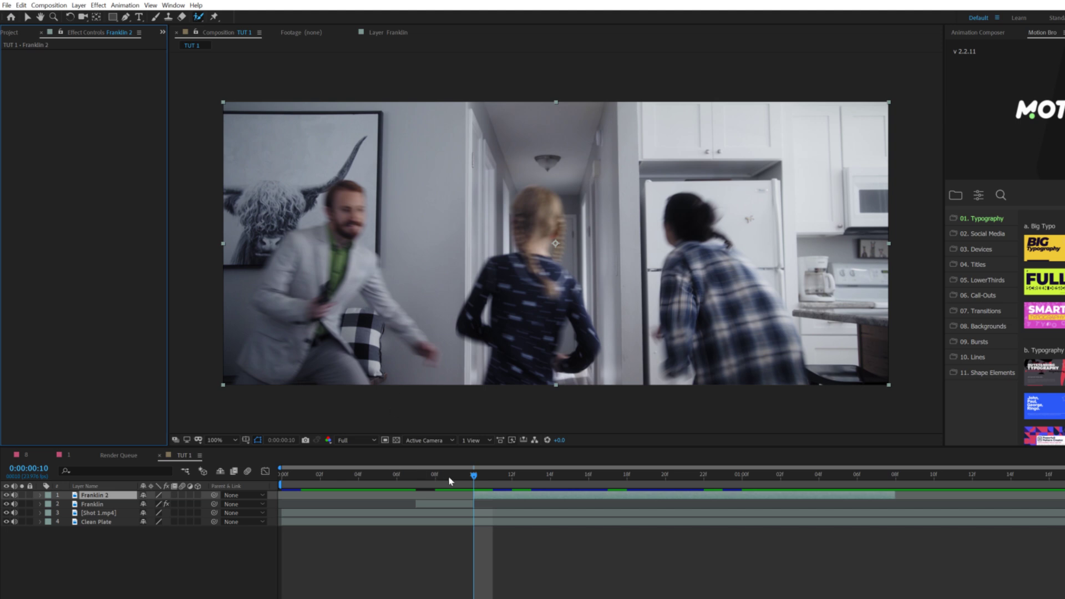
left_click_drag(450, 479, 582, 490)
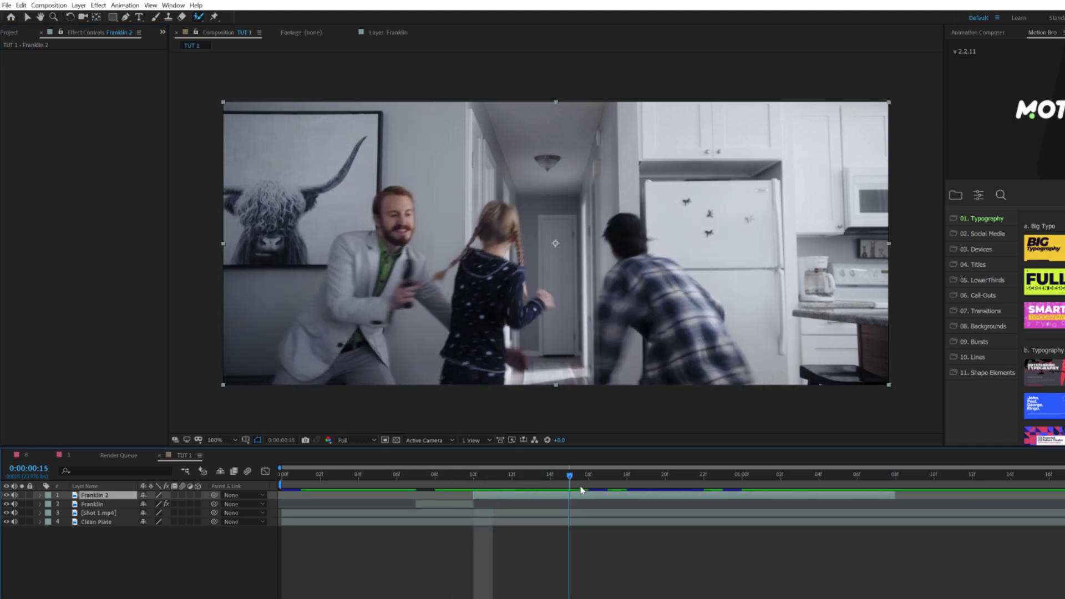
key("space")
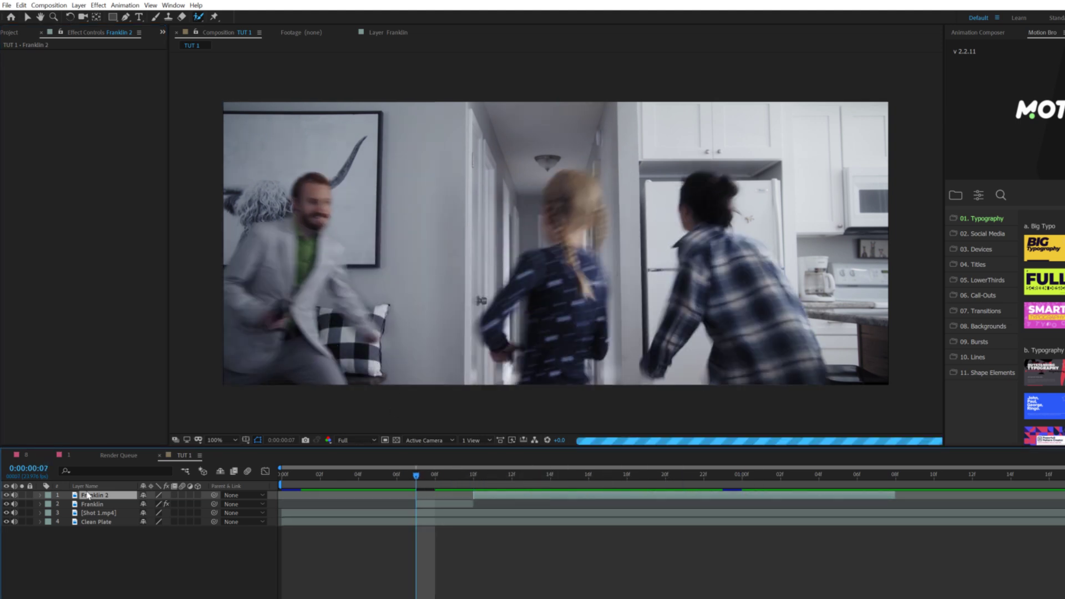
- Rename the original Franklin layer to 'Franklin VFX'
left_click(91, 504)
key("Return")
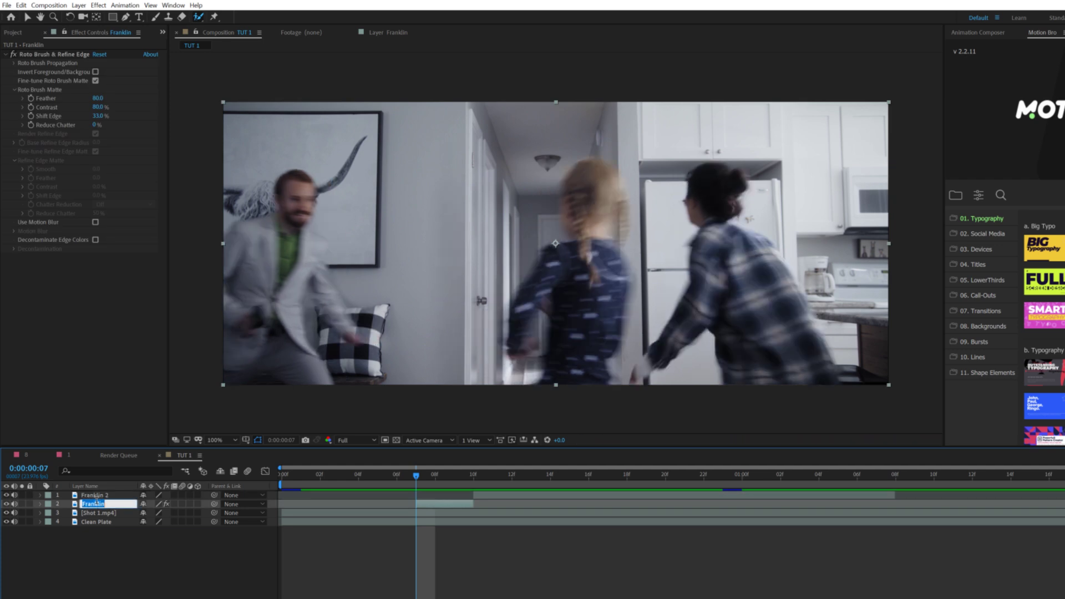
key("Right")
key("Return")
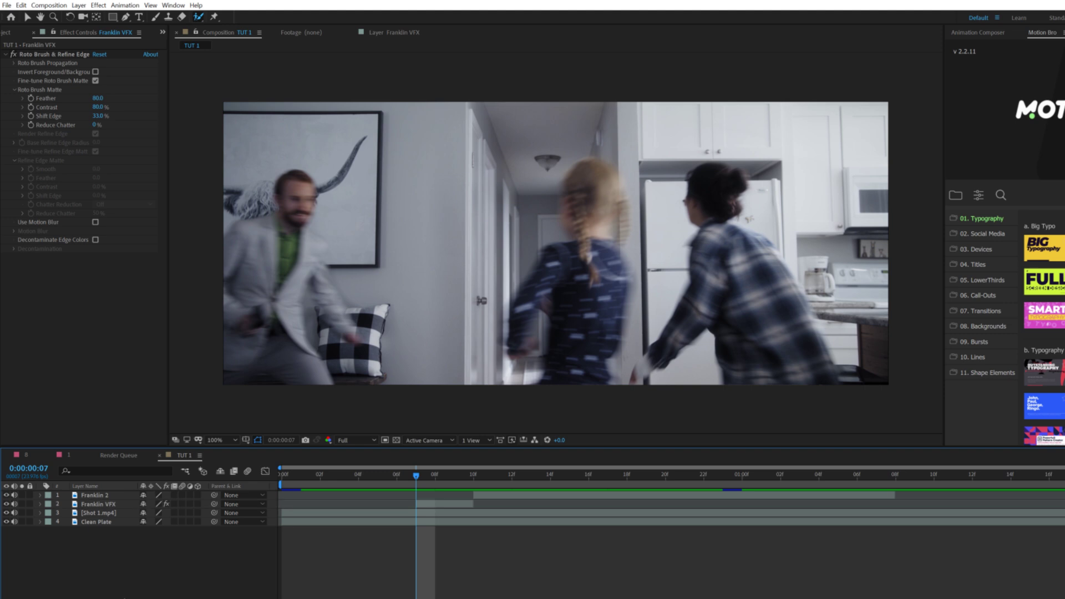
left_click(109, 507)
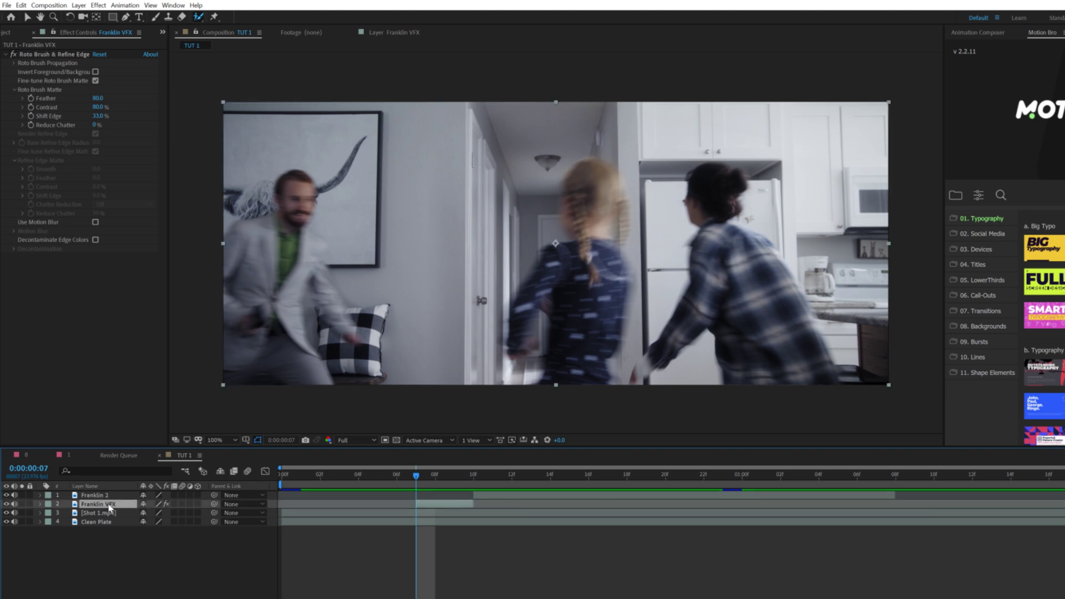
left_click(435, 475)
- Apply the Echo effect to Franklin VFX at frame 8
left_click(164, 313)
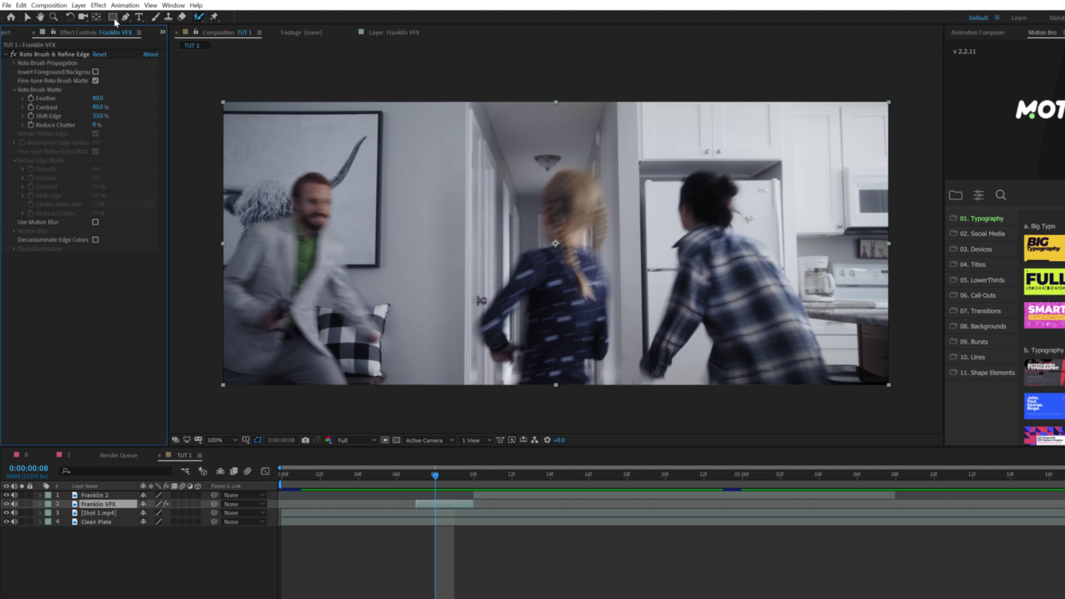
left_click(100, 8)
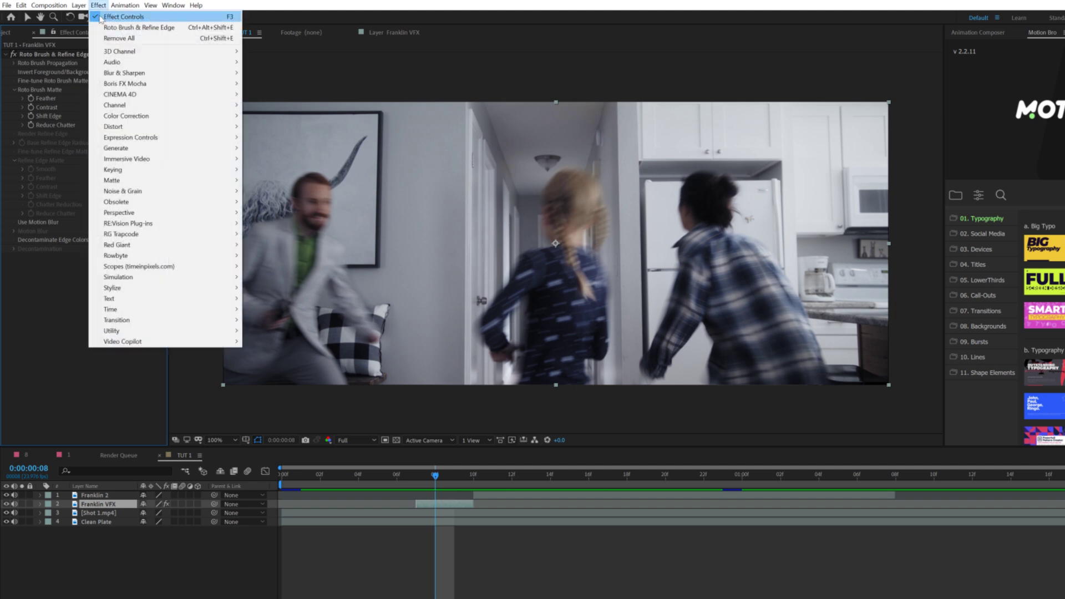
mouse_move(148, 312)
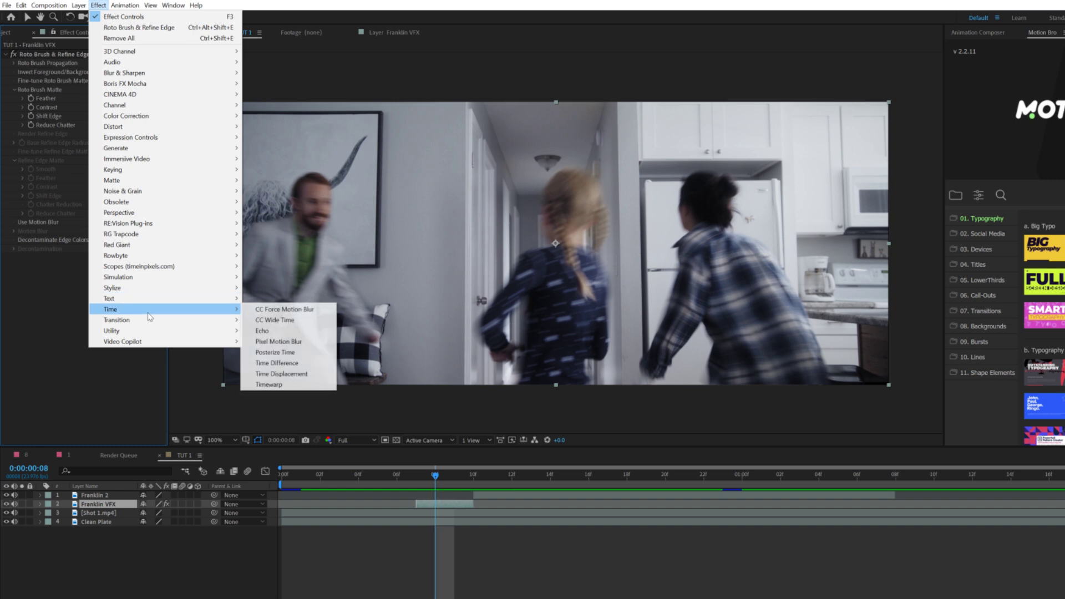
left_click(263, 331)
- Compare Echo Operator modes and settle on Composite In Front
left_click(113, 302)
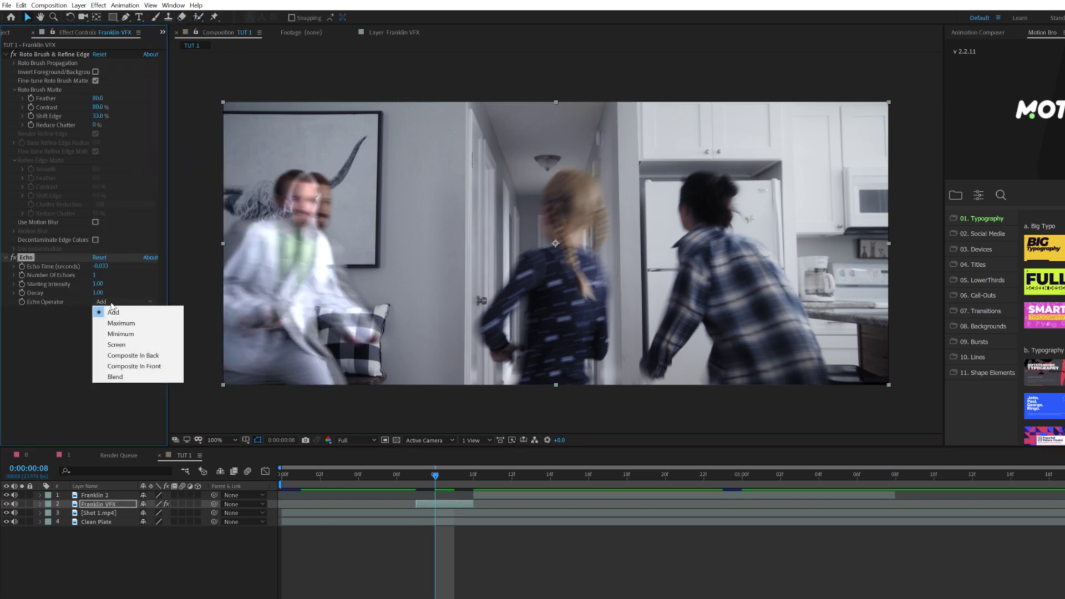
left_click(142, 367)
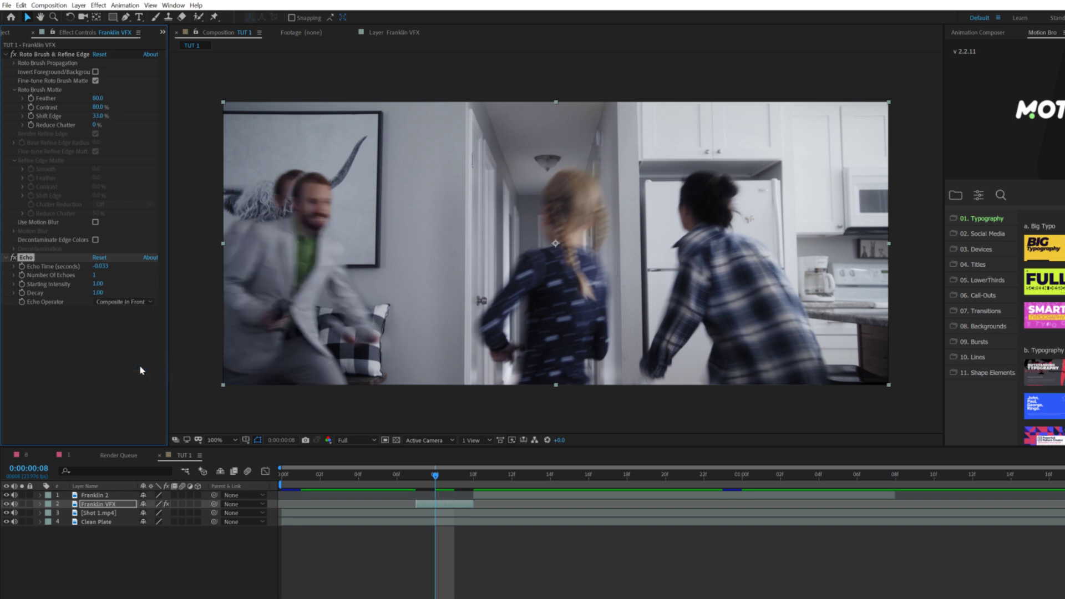
left_click(139, 308)
left_click(133, 354)
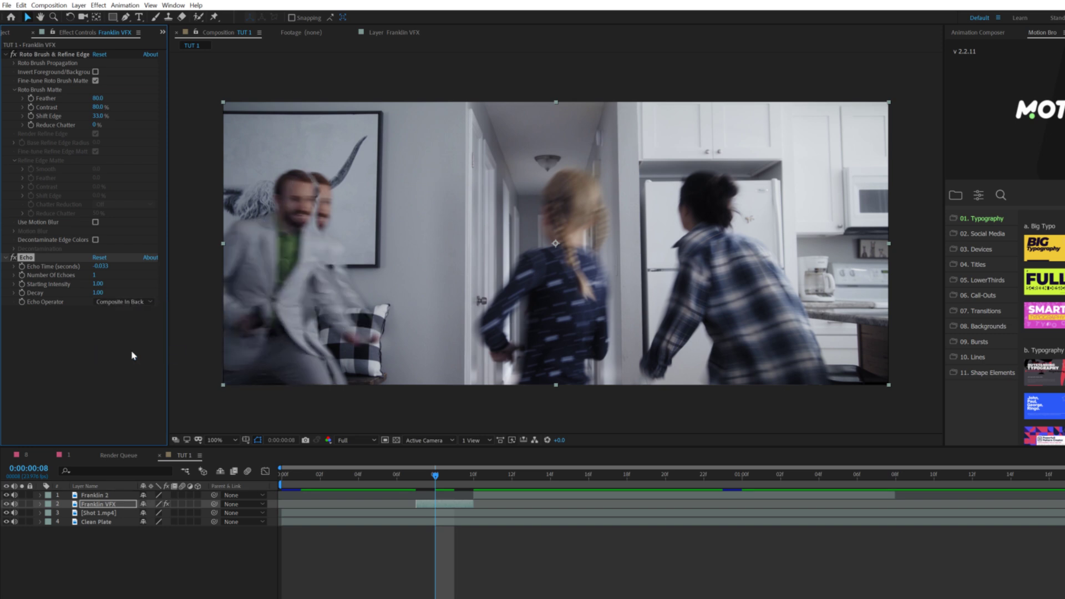
left_click(126, 304)
left_click(136, 365)
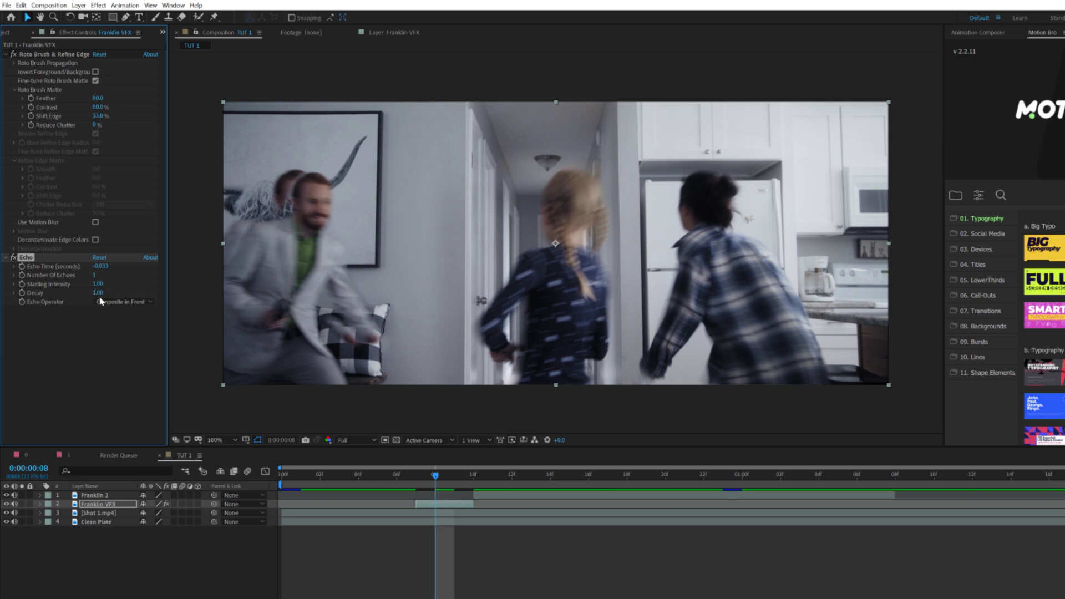
- Set Echo Decay to 0.60, Starting Intensity to 0.72 and Number Of Echoes to 3
left_click_drag(98, 292, 79, 301)
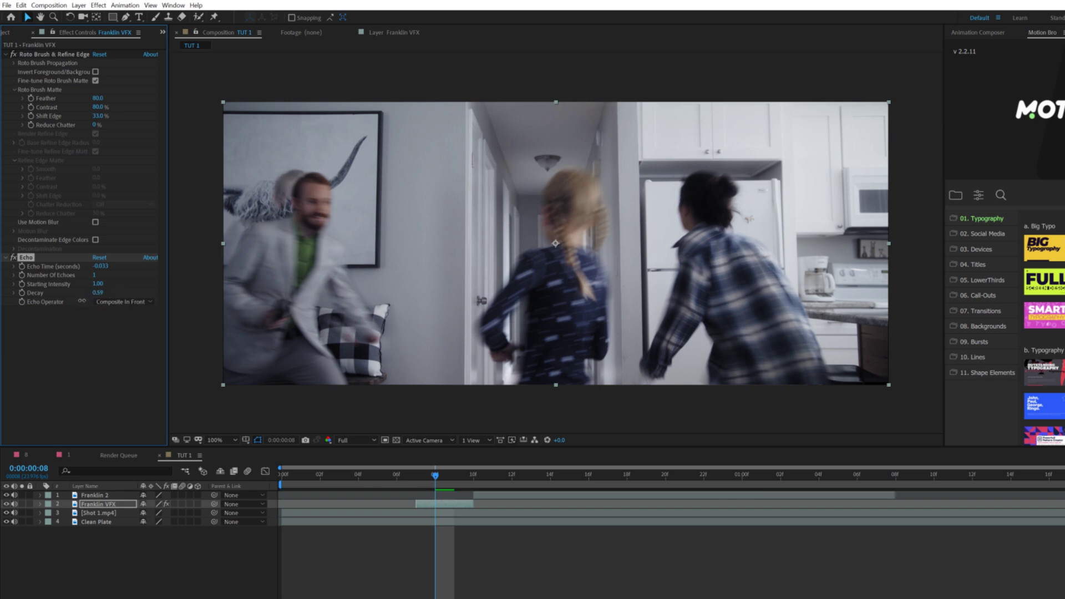
left_click_drag(97, 284, 84, 289)
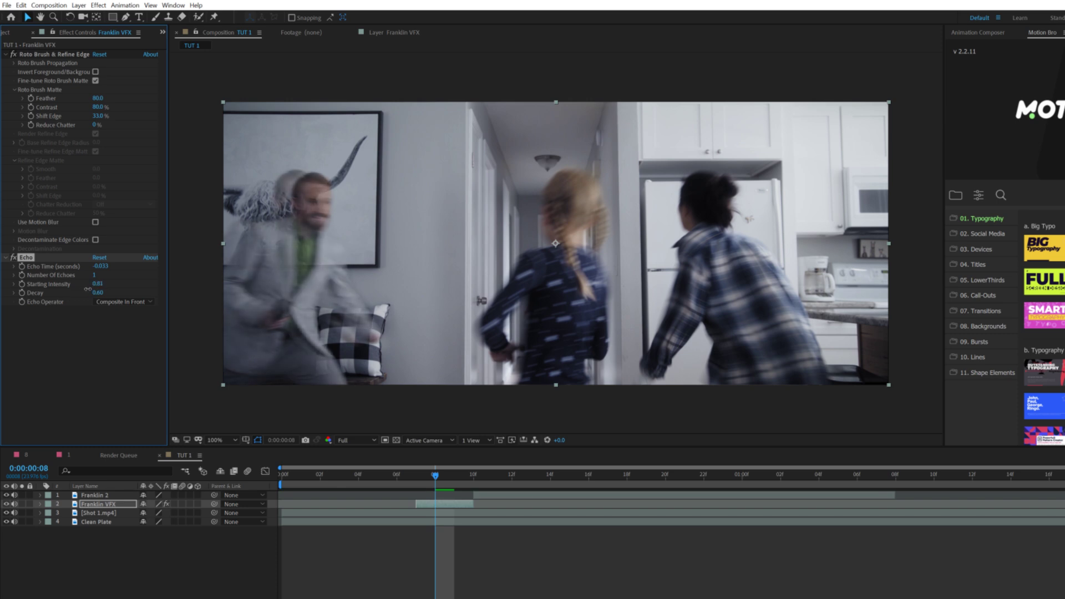
left_click_drag(95, 283, 90, 283)
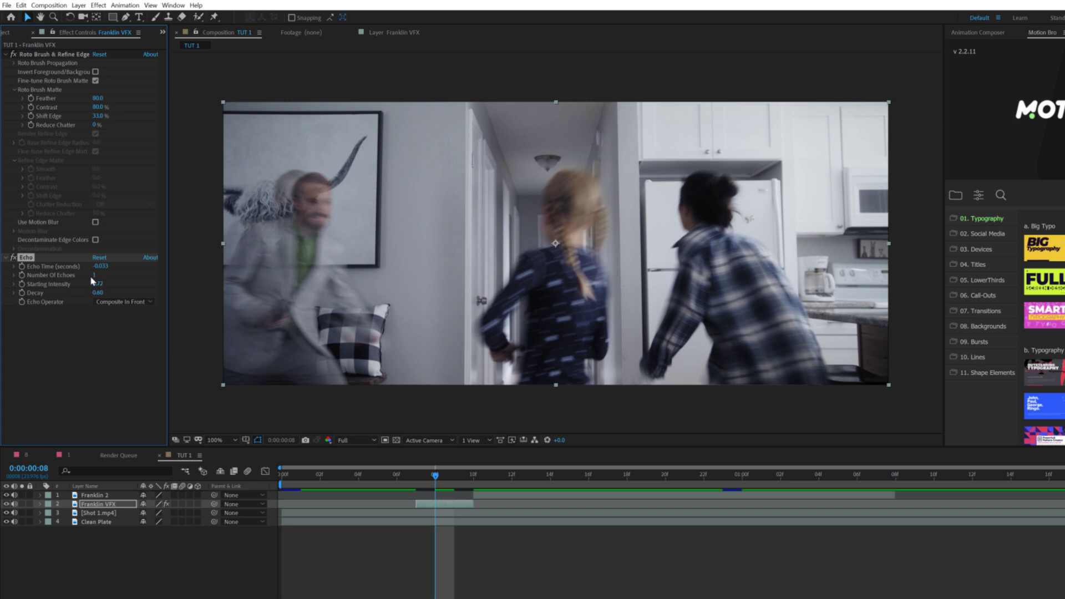
left_click(95, 275)
type("3")
left_click(319, 210)
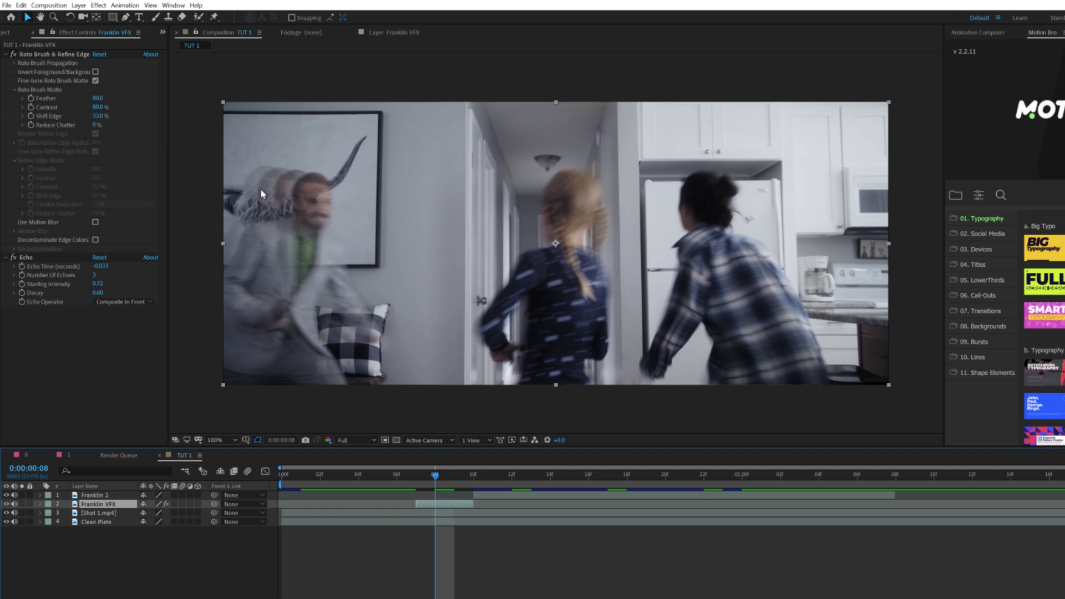
- Set Echo Time to -0.020 after undoing a longer trial value
left_click_drag(97, 266, 140, 273)
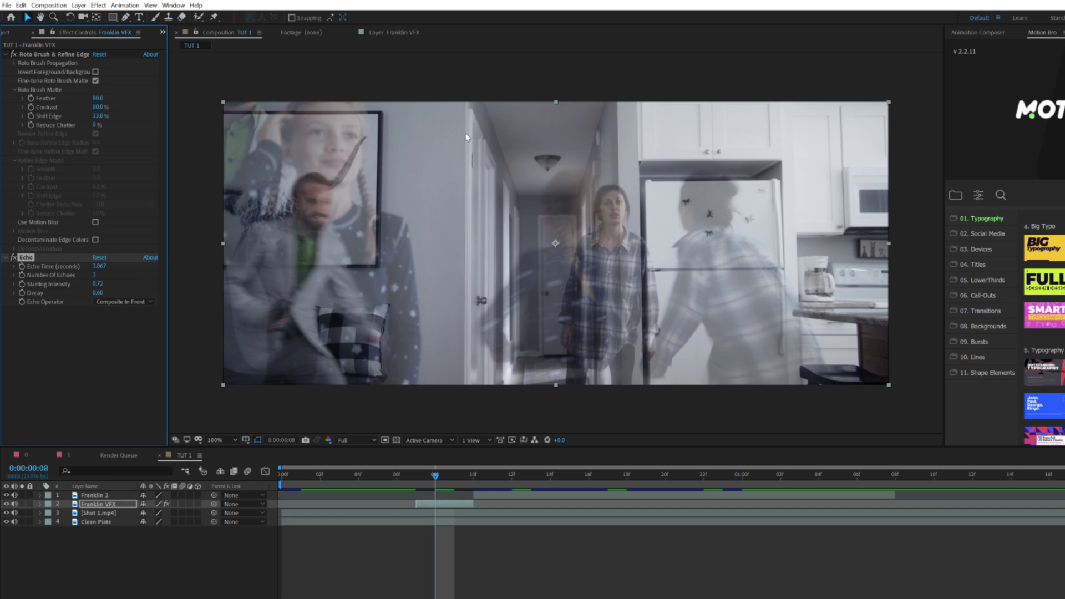
key("ctrl+z")
left_click(103, 266)
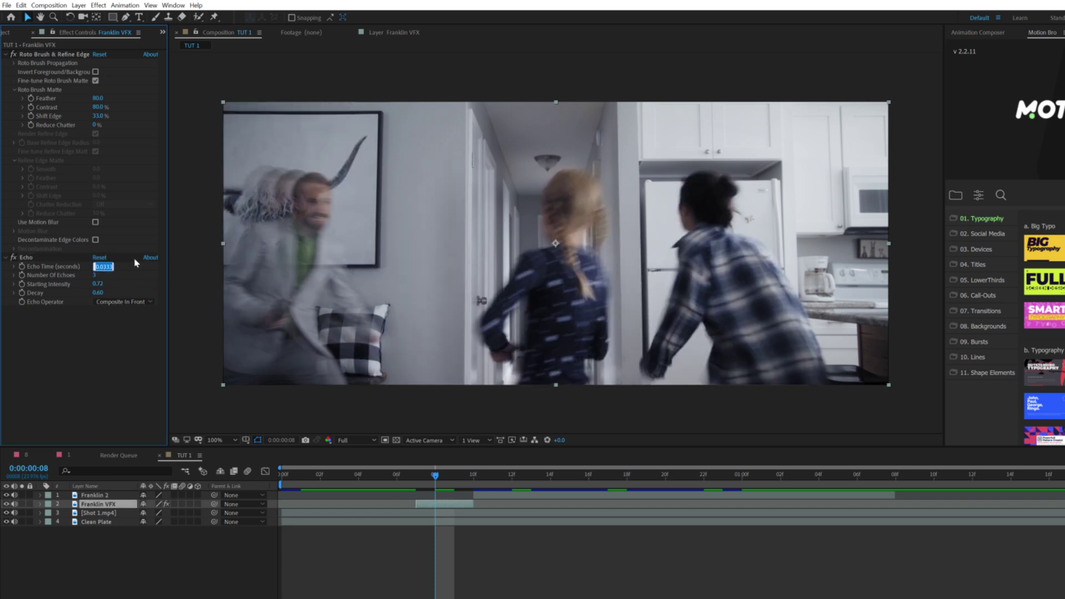
type("-")
type(".02")
key("Return")
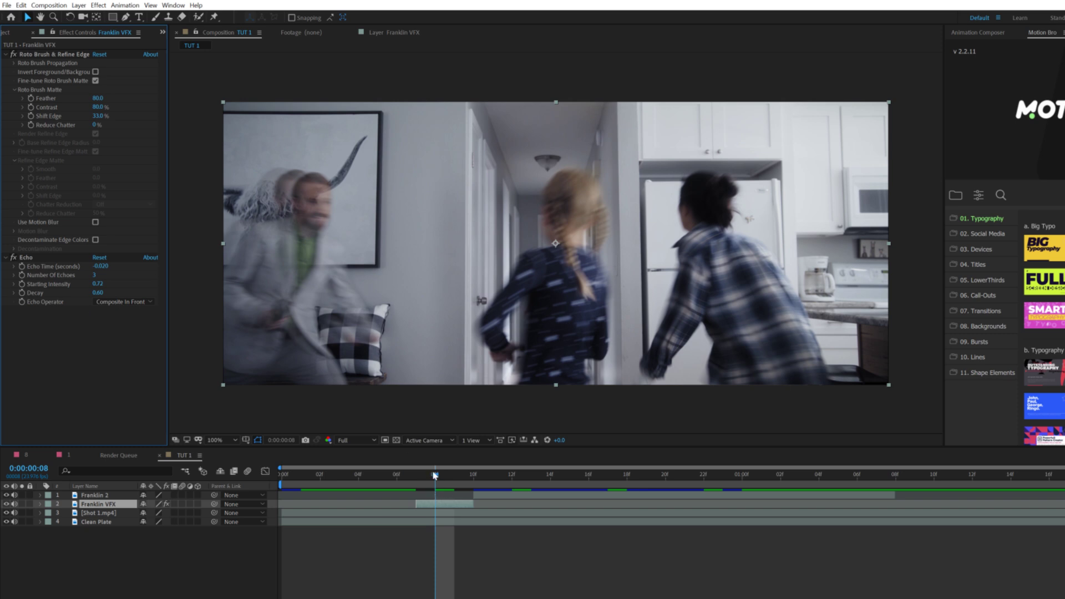
- At frame 8, add CC Radial Fast Blur to Franklin VFX with Amount 30 and Zoom Brightest
left_click(455, 476)
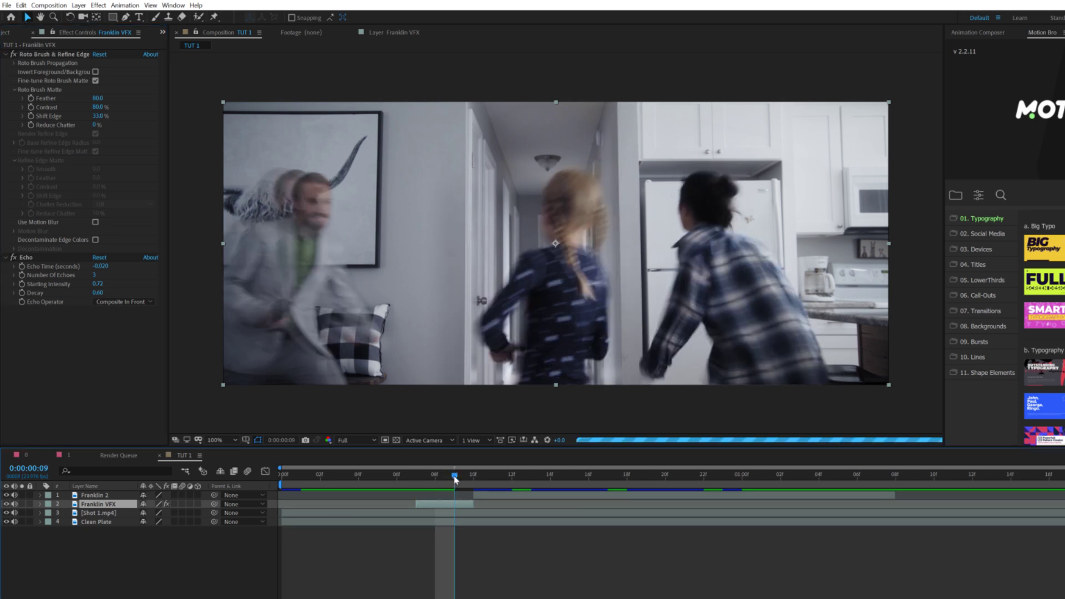
mouse_move(455, 479)
left_mouse_down()
mouse_move(498, 480)
mouse_move(436, 486)
left_mouse_up()
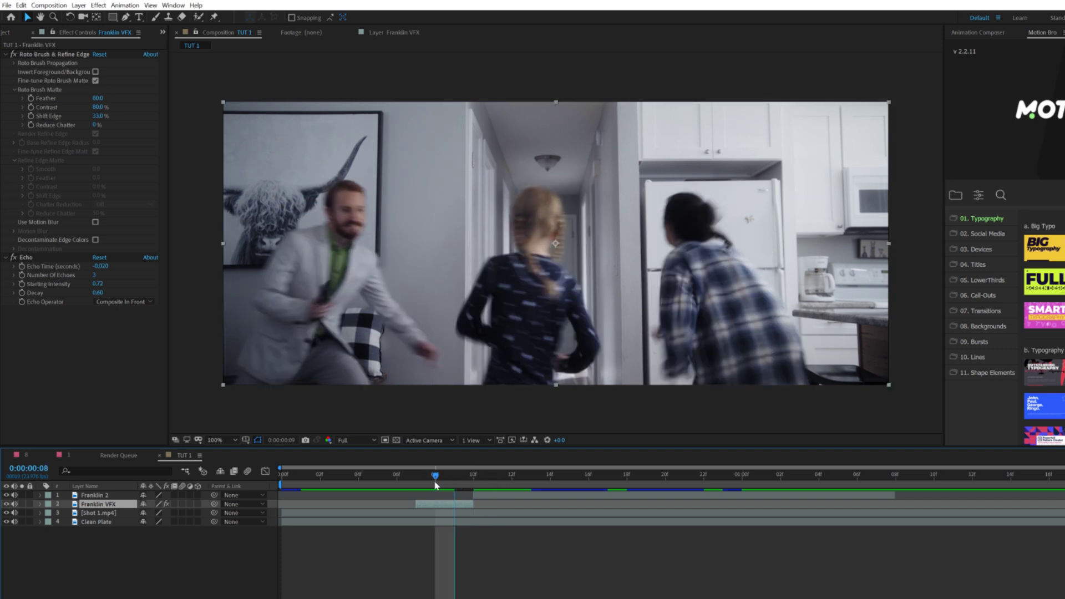
left_click(99, 5)
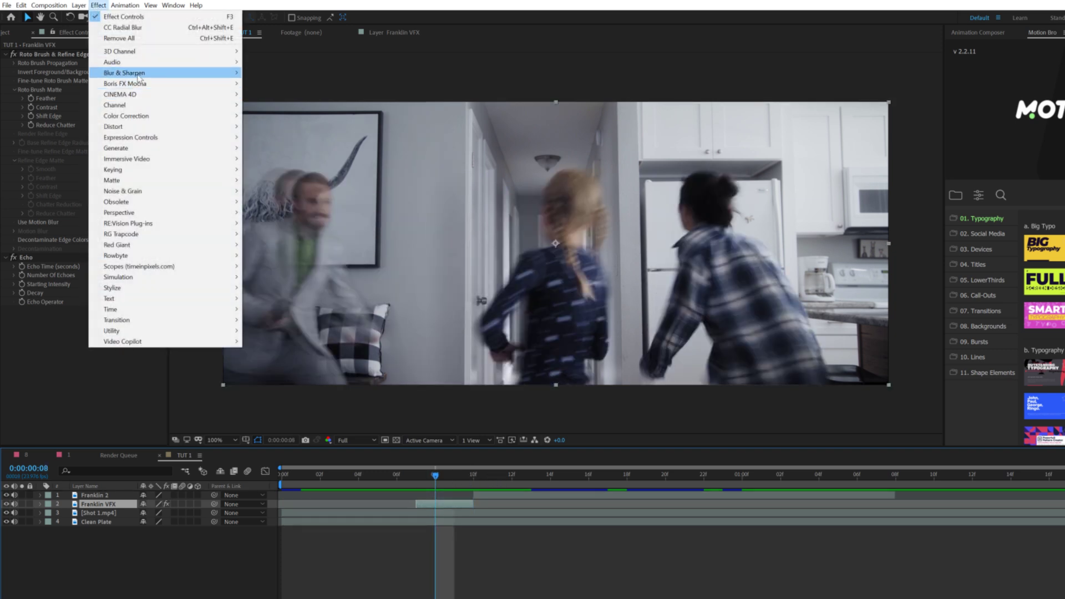
left_click(290, 127)
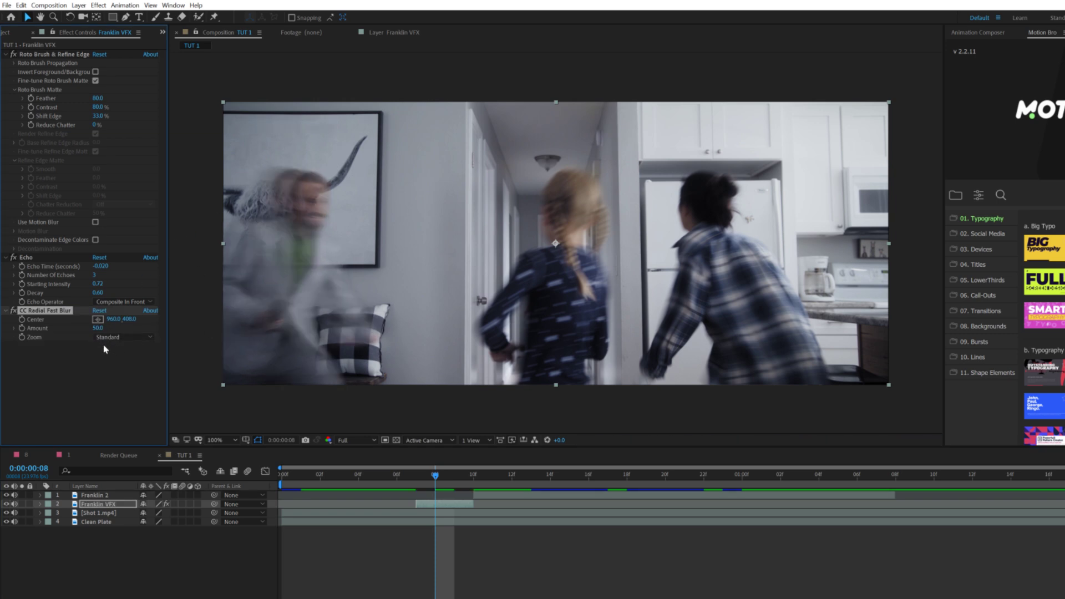
left_click(99, 328)
left_click(92, 423)
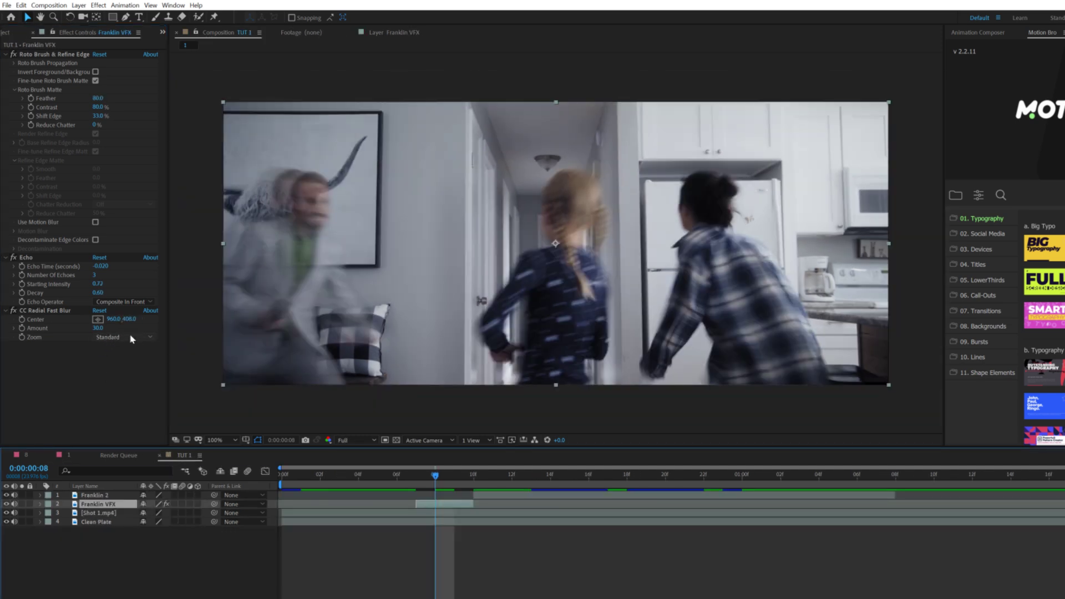
left_click(128, 335)
left_click(120, 359)
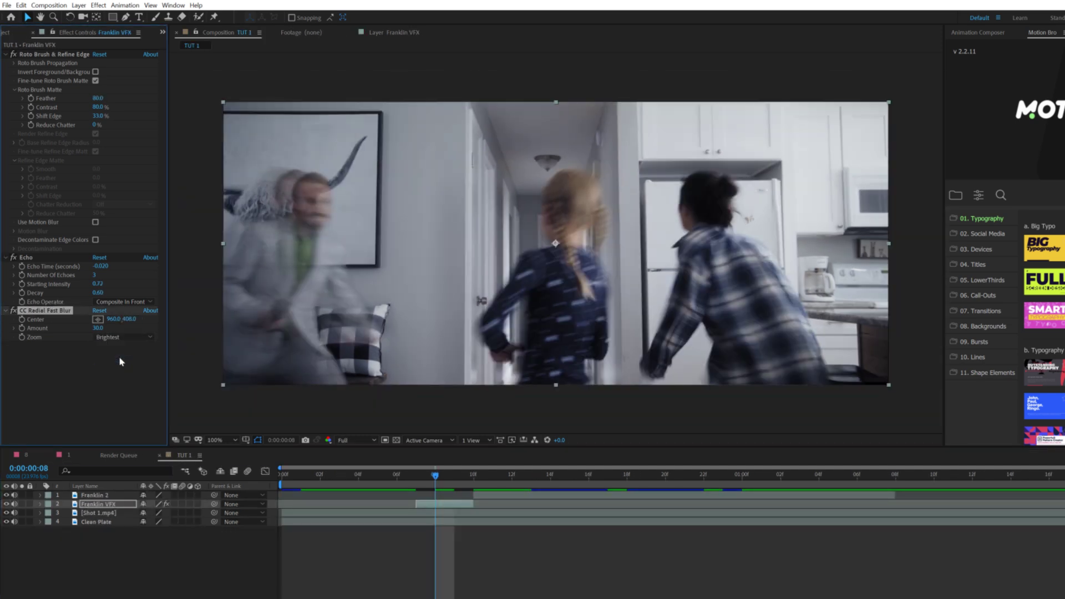
left_click_drag(433, 475, 417, 476)
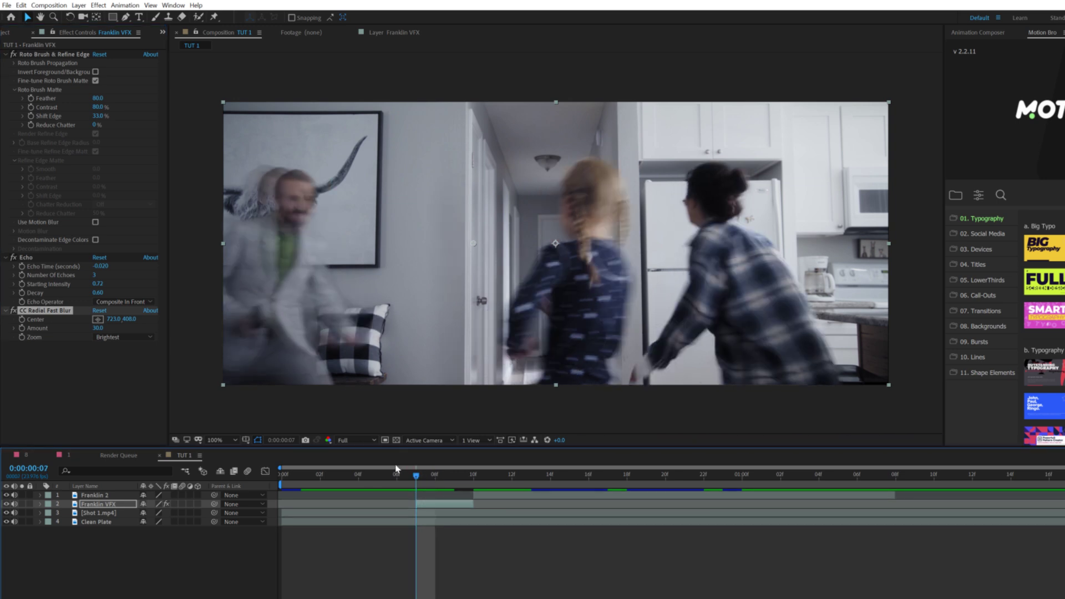
- Keyframe Franklin VFX opacity at 100% on frame 10 and 0% on frame 07
key("t")
left_click(67, 513)
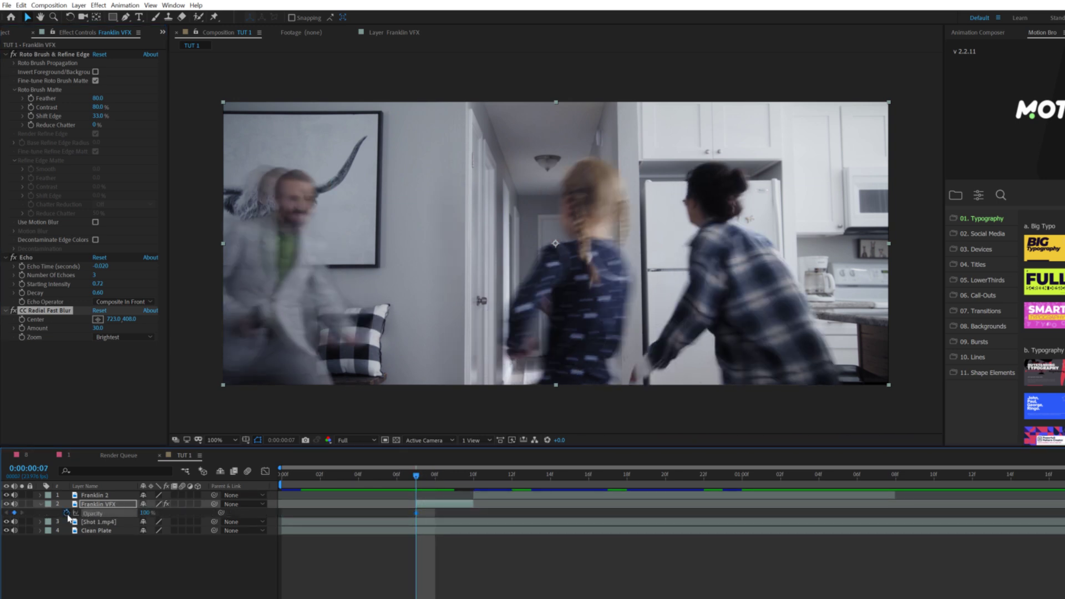
left_click_drag(442, 519, 462, 519)
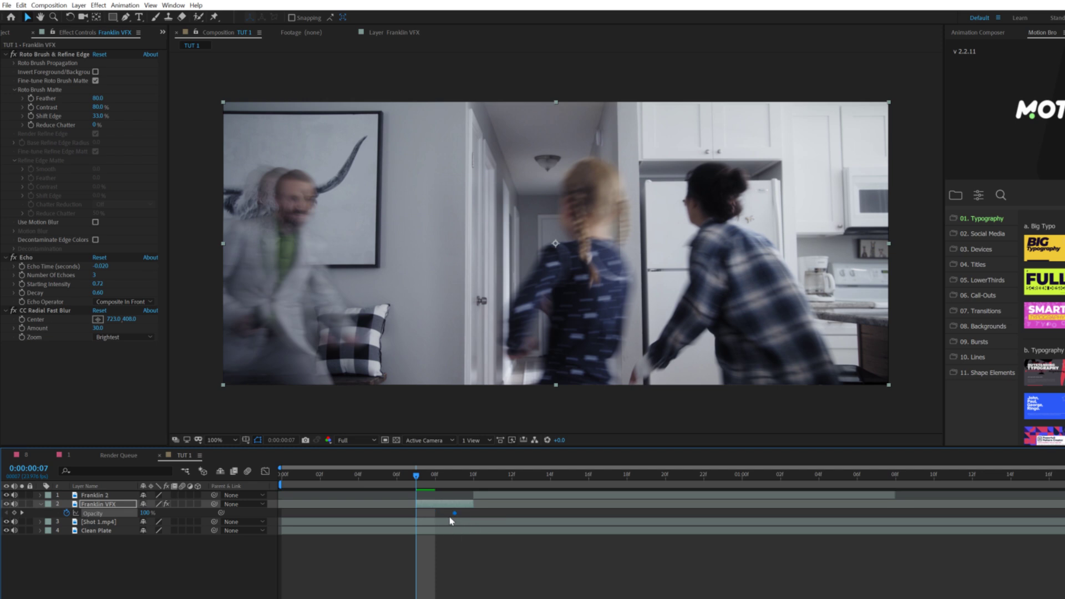
left_click(145, 513)
type("0")
key("Return")
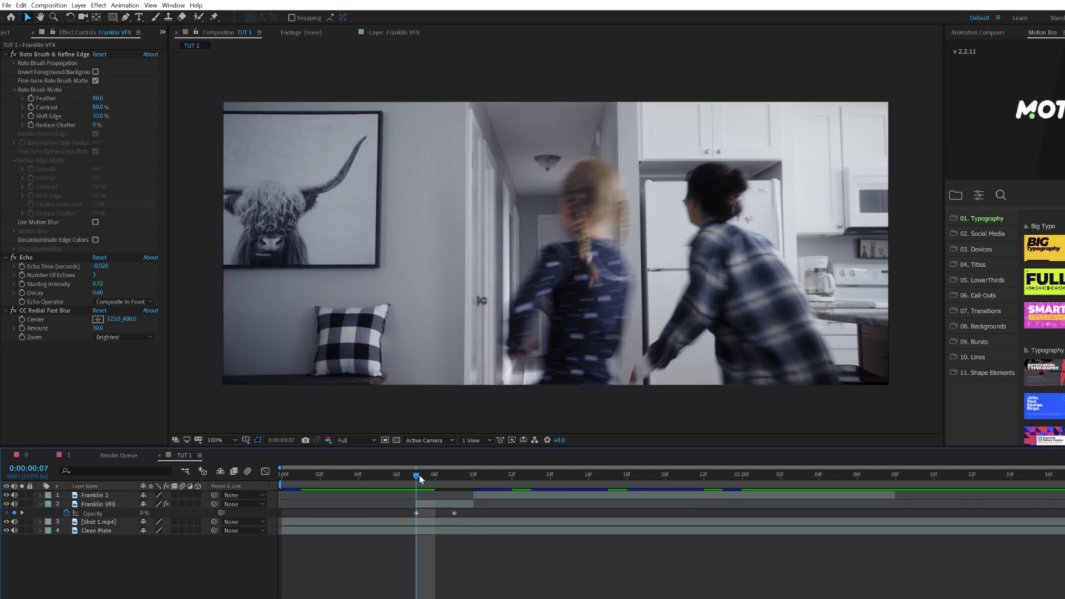
- Scrub and play back the clip to review the man fading in
left_click_drag(417, 476, 491, 480)
left_click(387, 478)
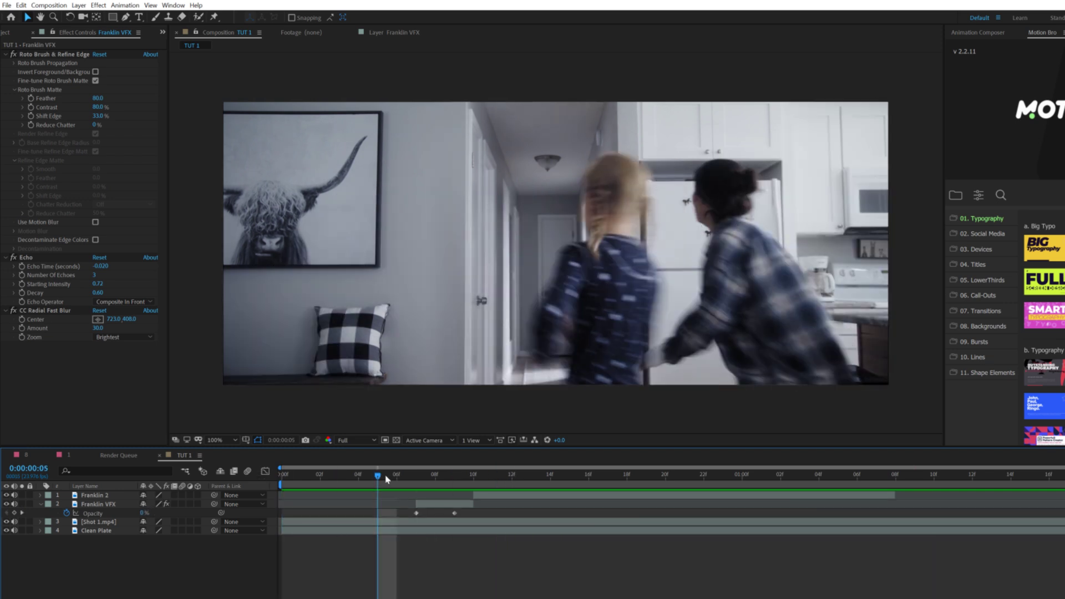
key("space")
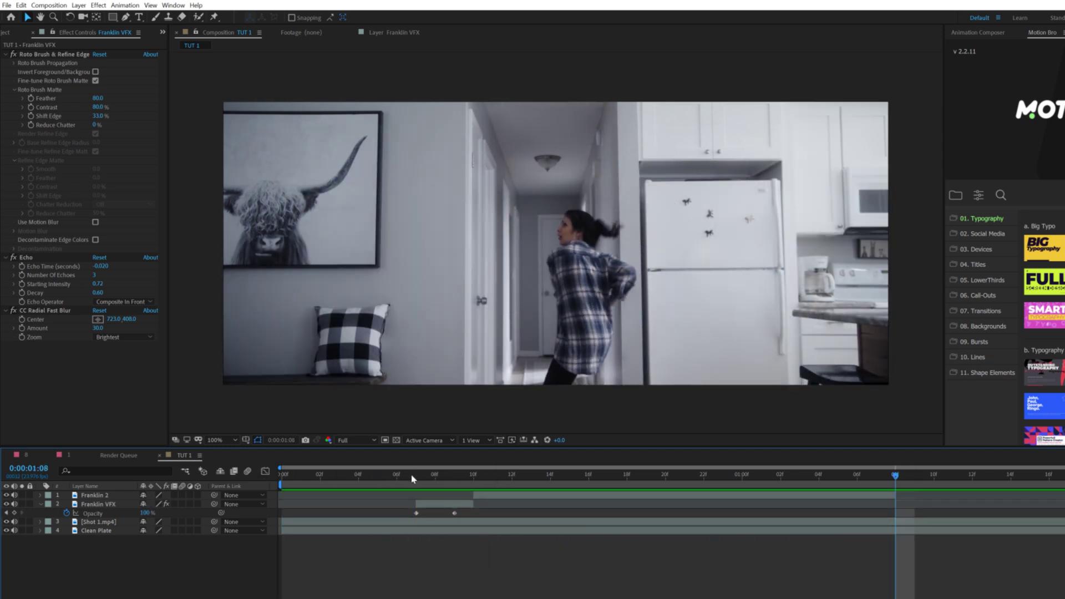
key("space")
key("space")
key("space")
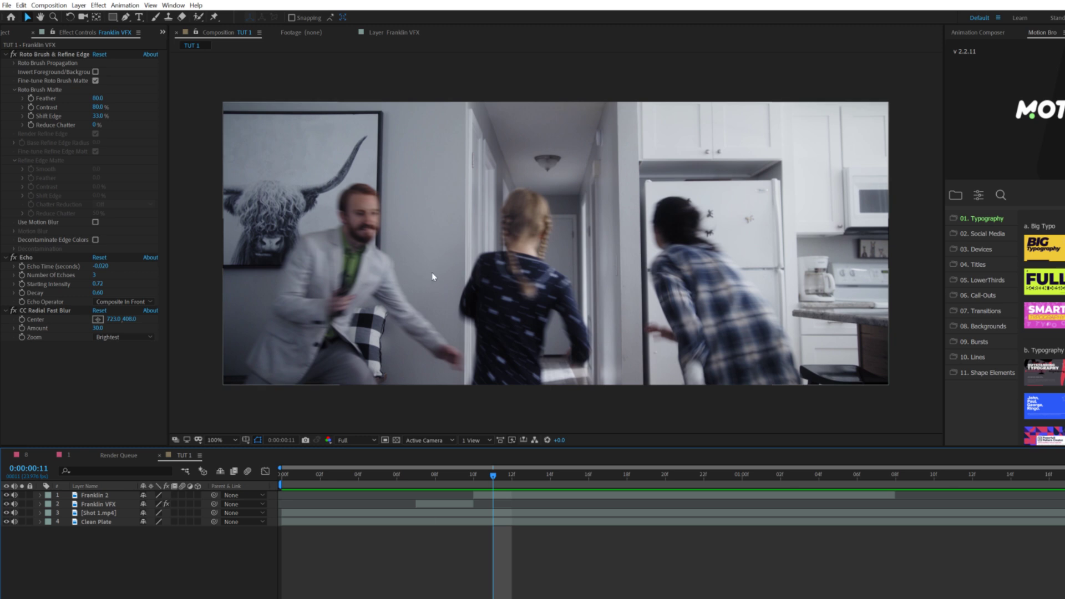
- Add a new adjustment layer on top of the composition
left_click(79, 5)
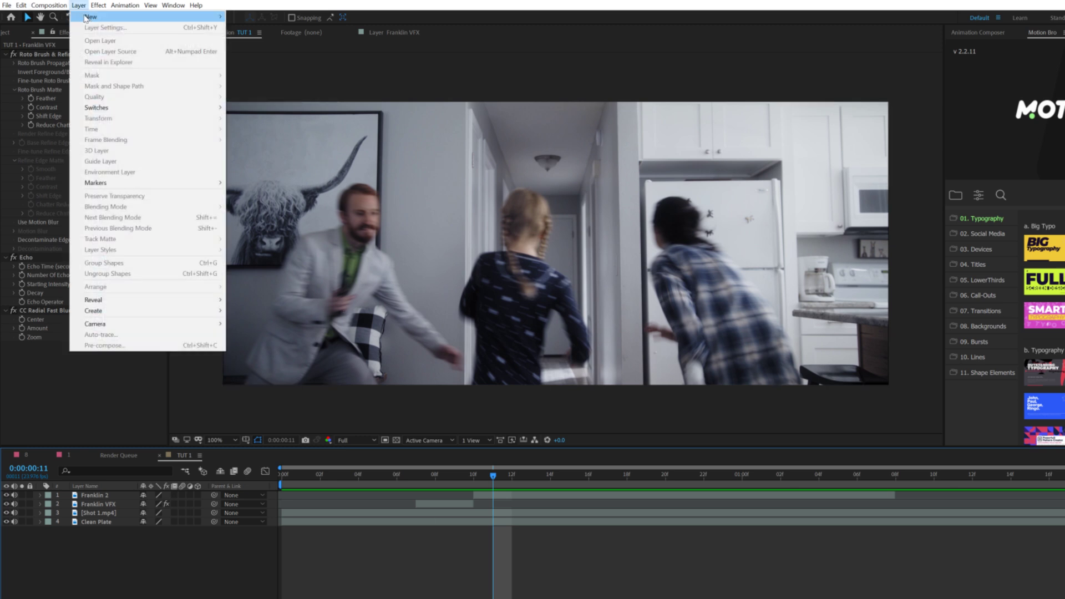
mouse_move(88, 17)
left_click(265, 81)
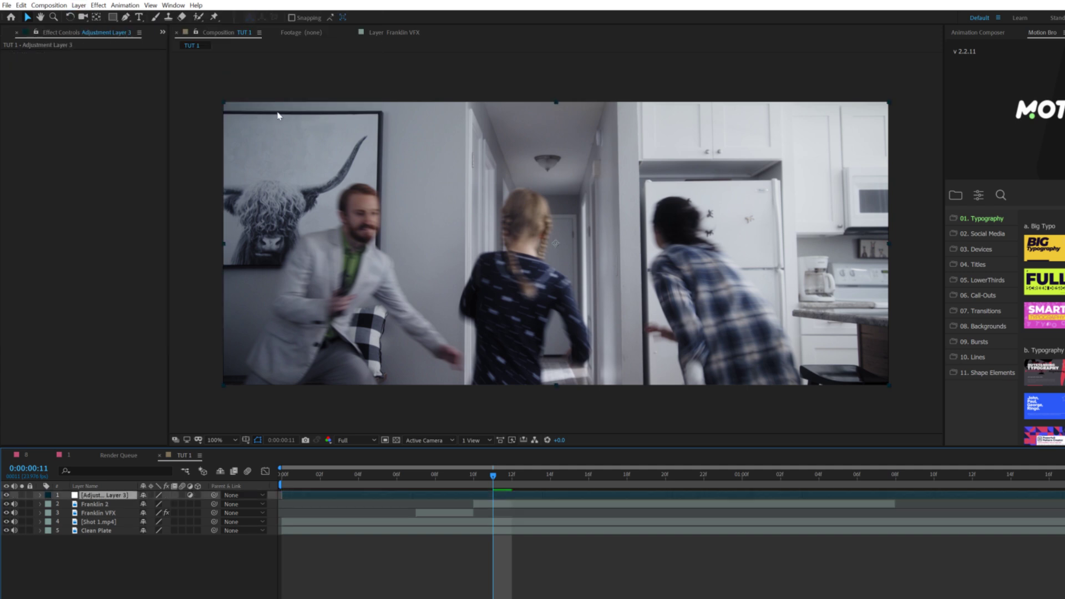
- Apply Mesh Warp to the adjustment layer with 4 rows and 4 columns
left_click(98, 5)
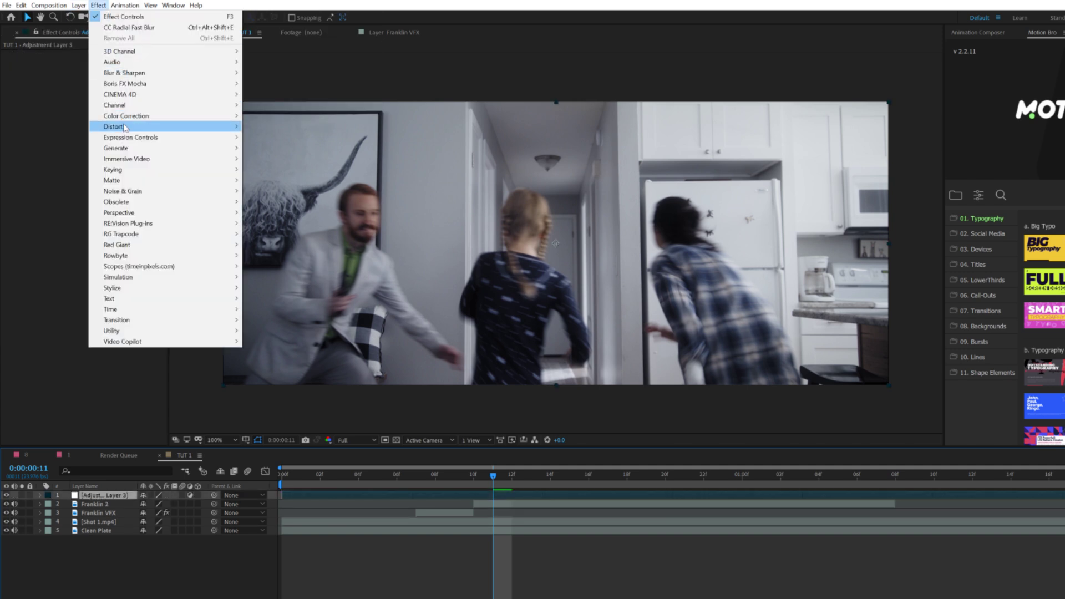
mouse_move(200, 133)
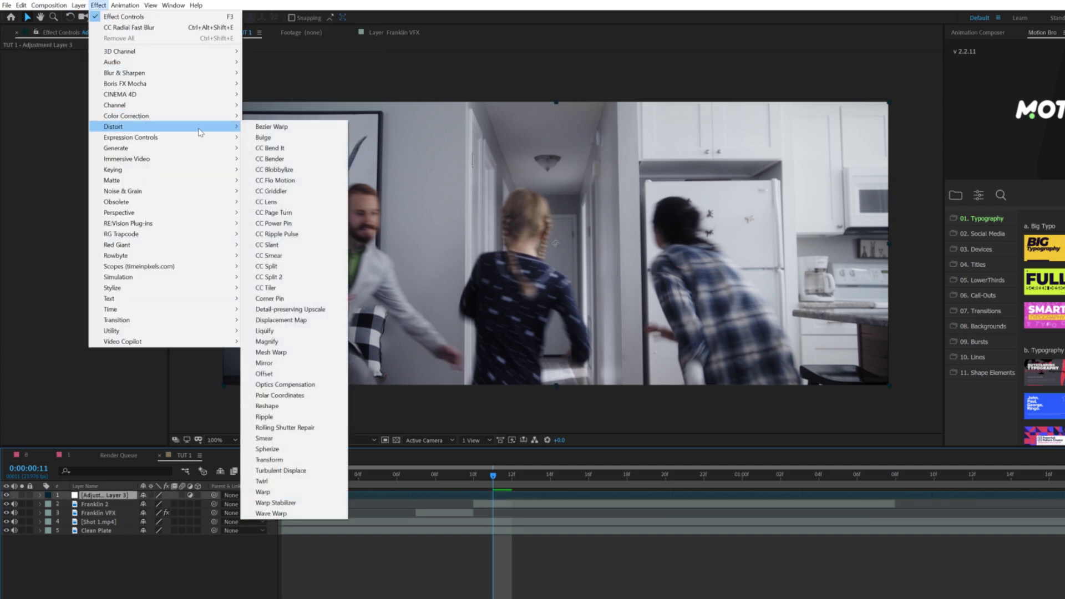
left_click(278, 352)
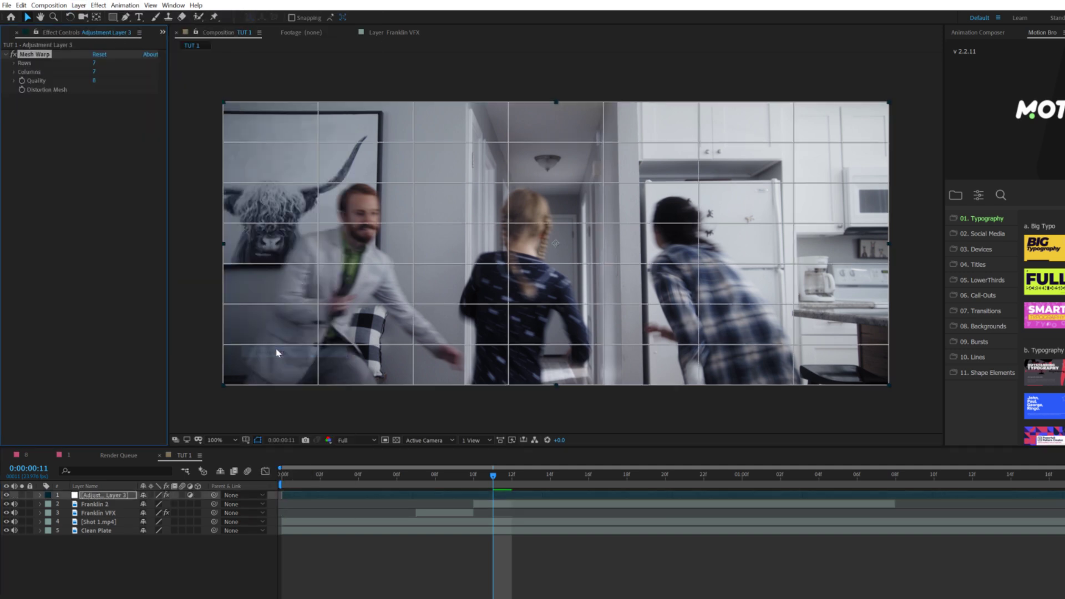
left_click(94, 67)
left_click(95, 63)
type("4")
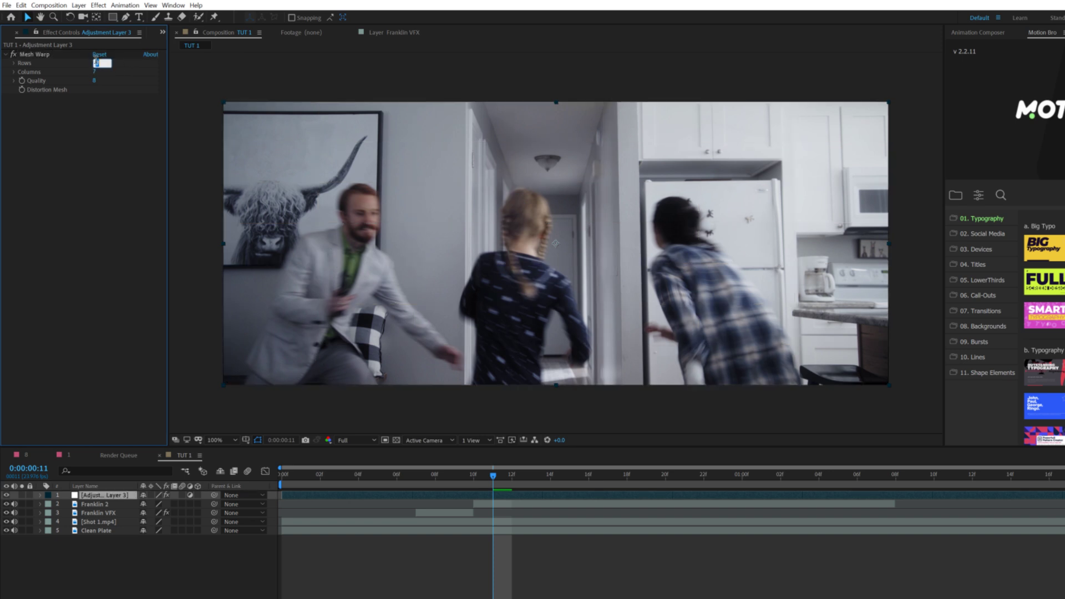
key("Return")
left_click(95, 71)
type("4")
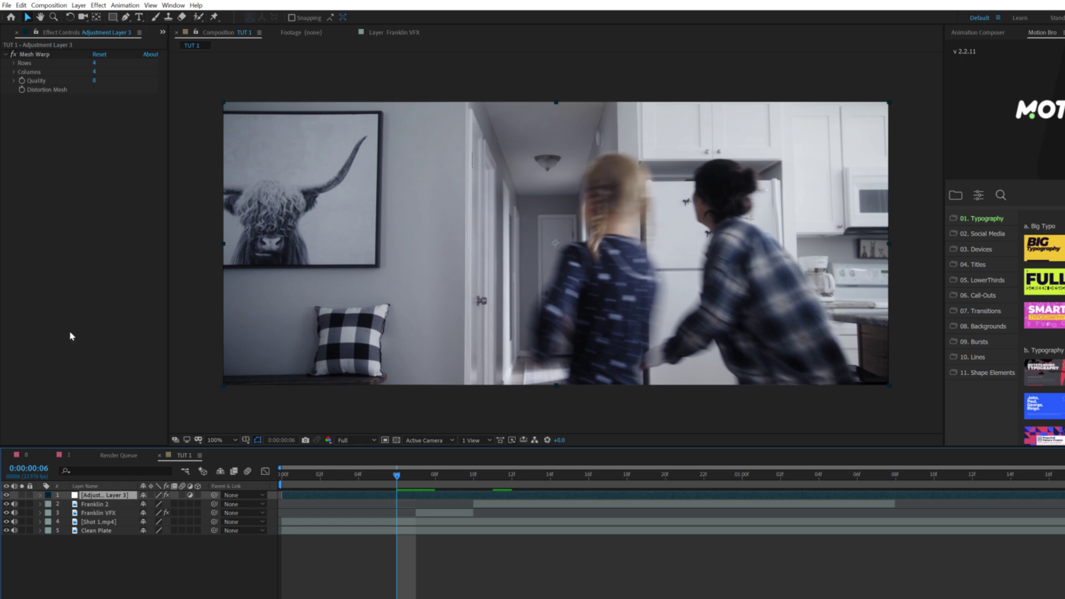
- Set a starting Distortion Mesh keyframe at frame 06, then move to frame 08
left_click(21, 91)
key("u")
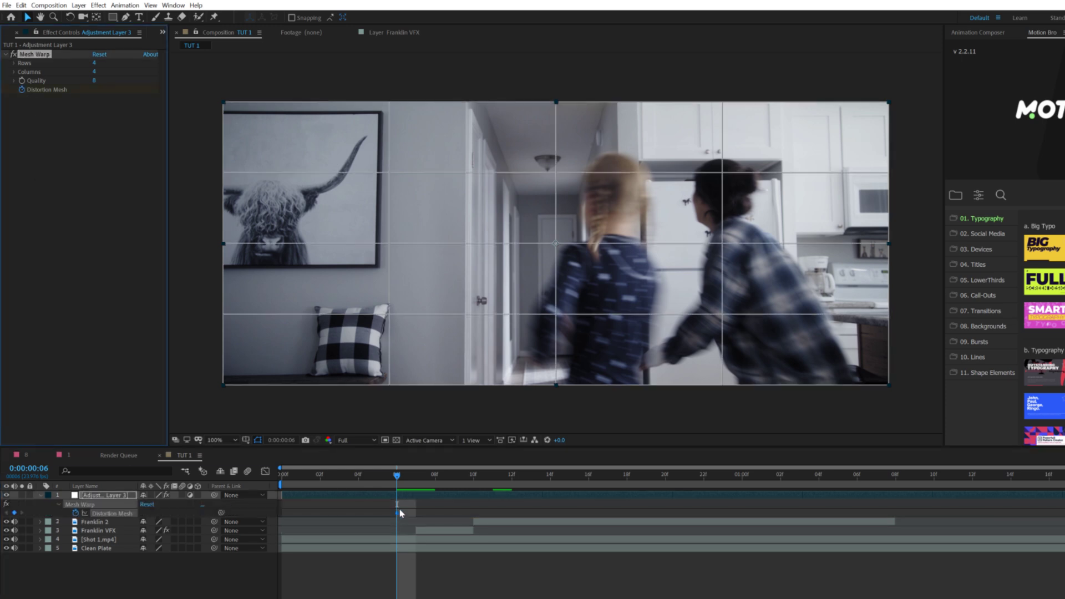
left_click(389, 516)
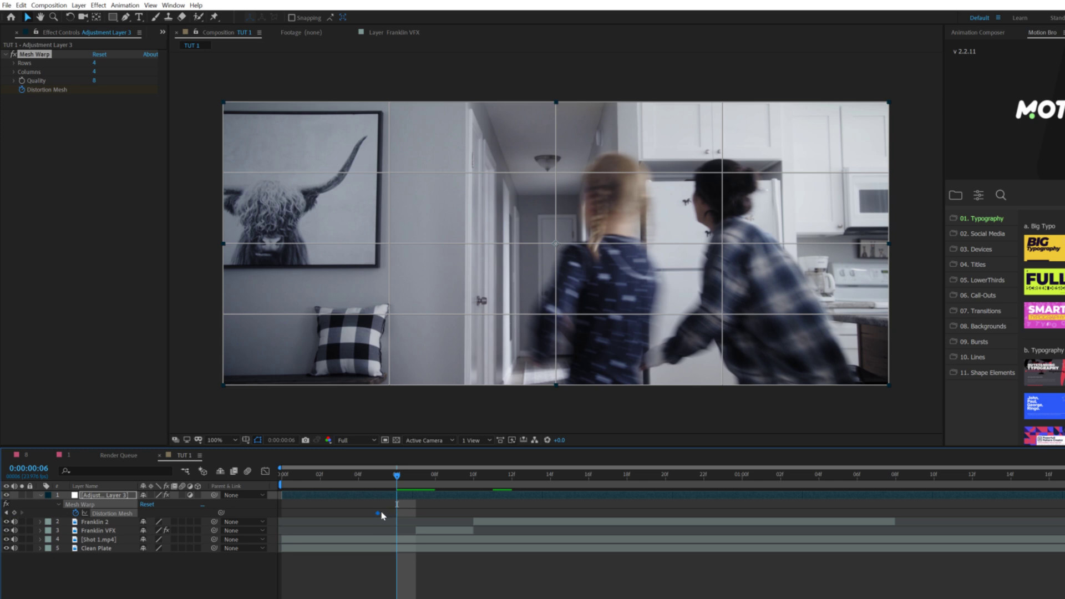
left_click(416, 476)
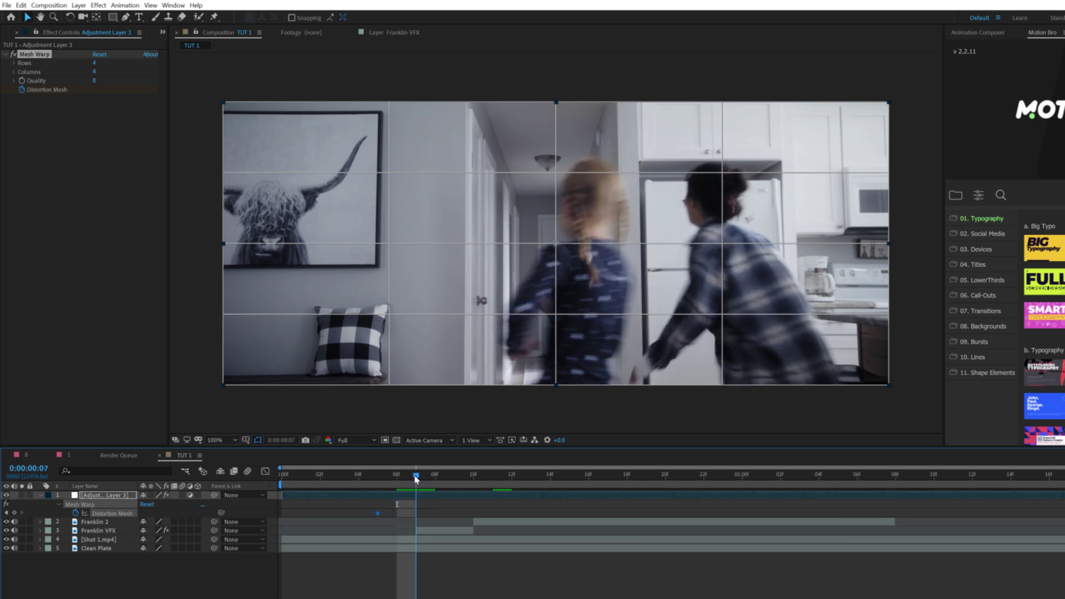
left_click(434, 476)
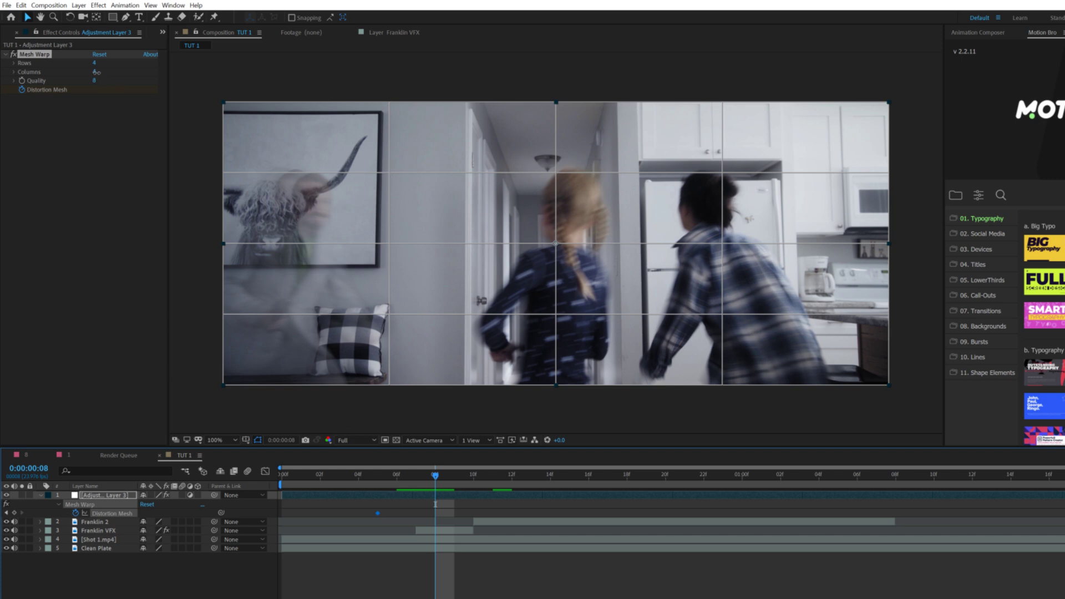
- At frame 08, use 7 columns and bend mesh points around the bull picture
left_click_drag(97, 72, 96, 73)
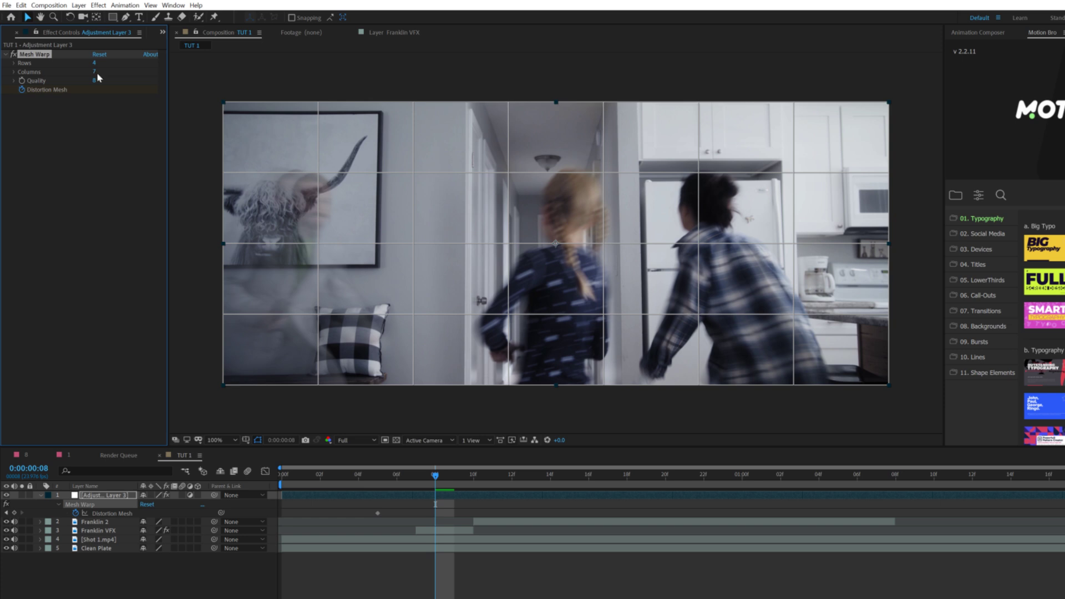
left_click_drag(317, 171, 310, 168)
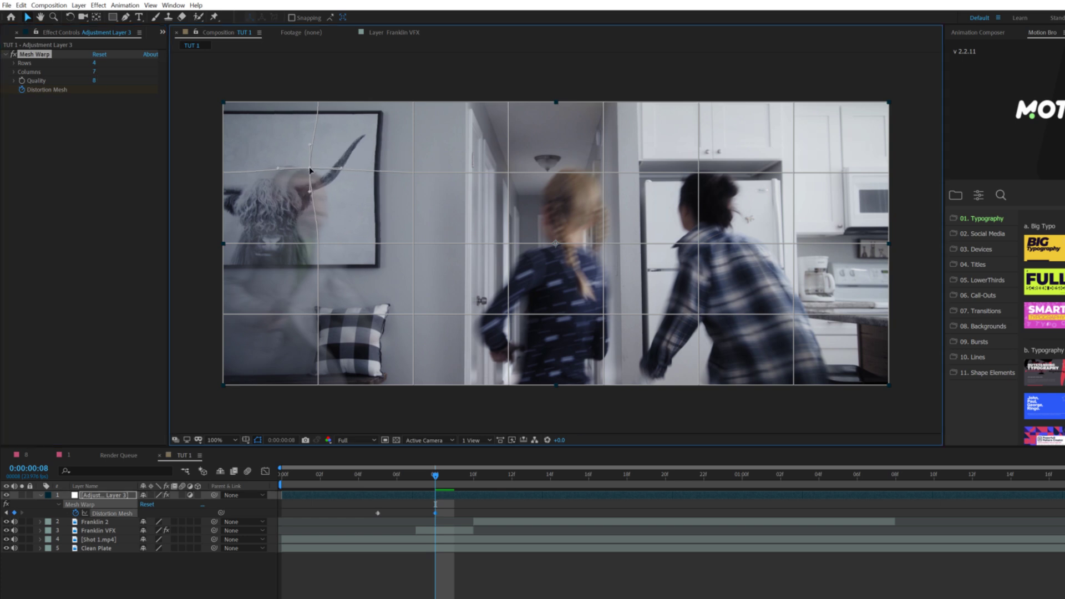
left_click_drag(318, 243, 313, 244)
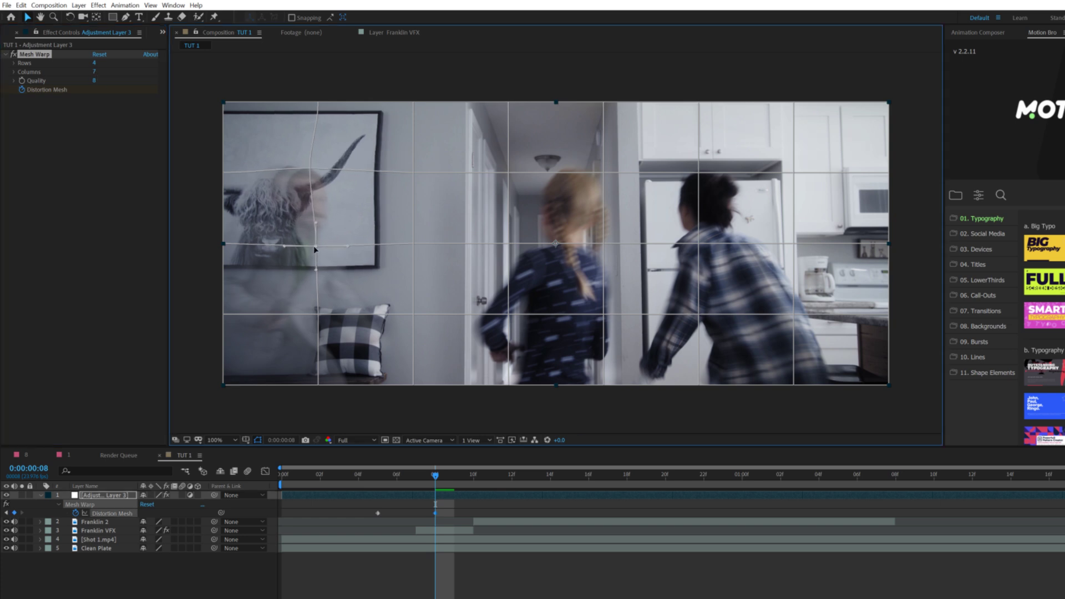
left_click(413, 244)
left_click_drag(414, 246, 418, 247)
left_click_drag(317, 314, 309, 317)
left_click_drag(414, 172, 418, 171)
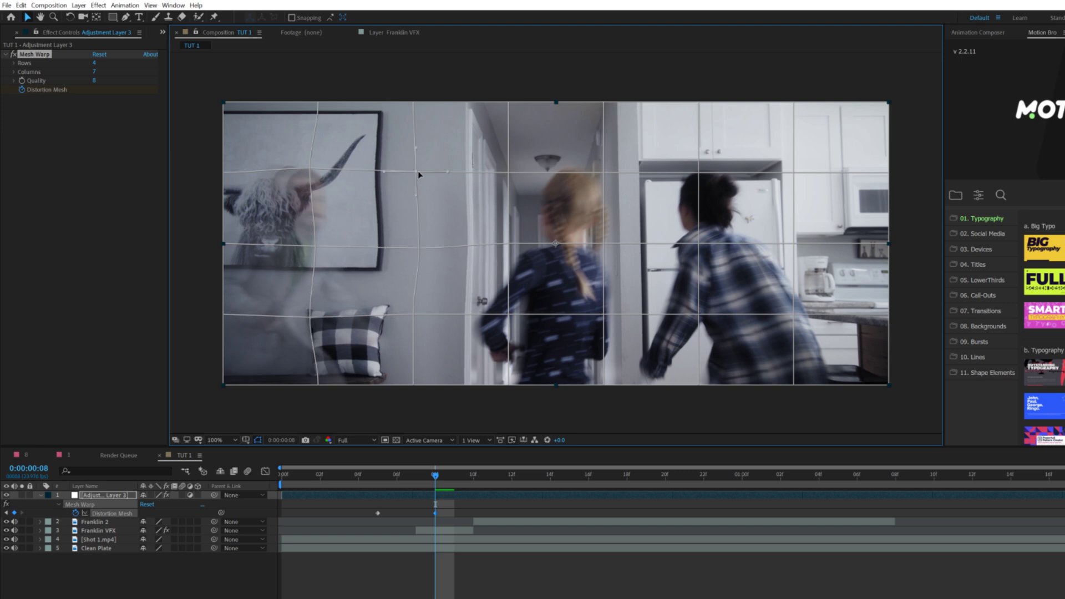
- Keep the mesh straight at frame 11 and preview the warp from the start
left_click(378, 513)
left_click(470, 478)
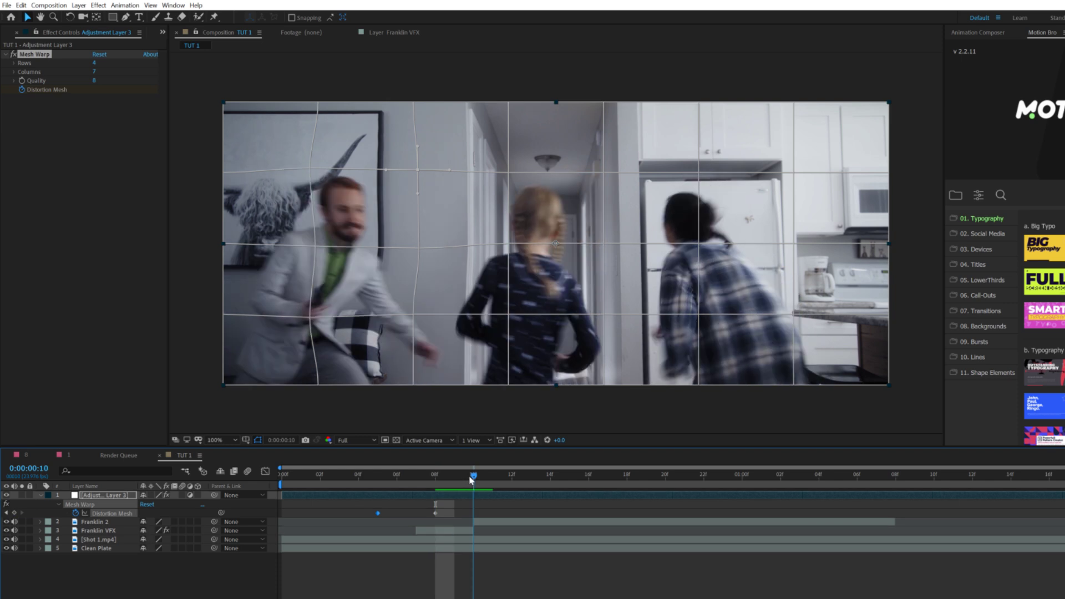
left_click(491, 477)
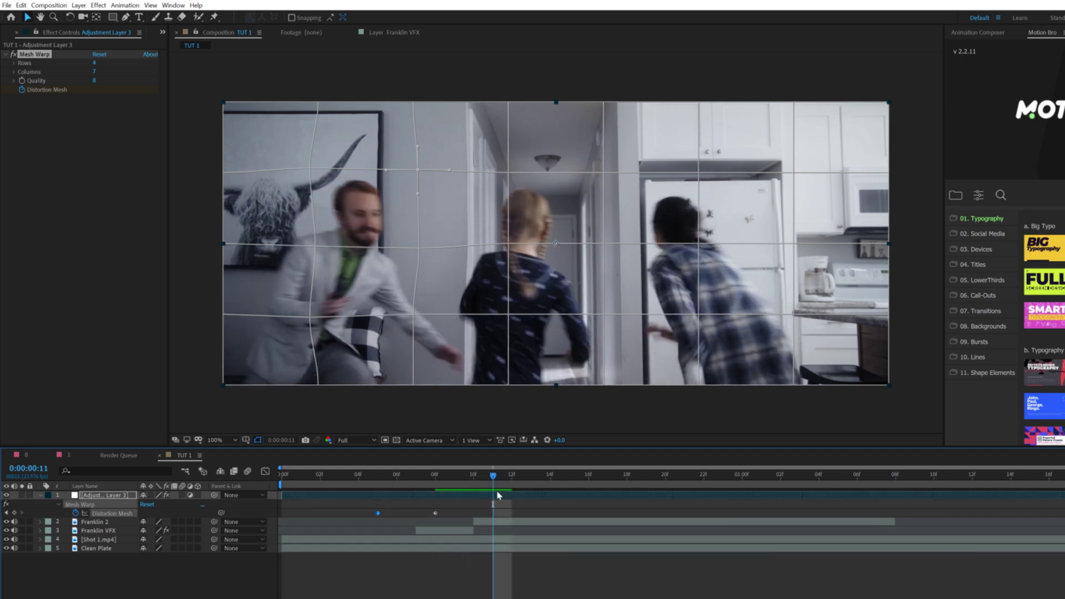
key("space")
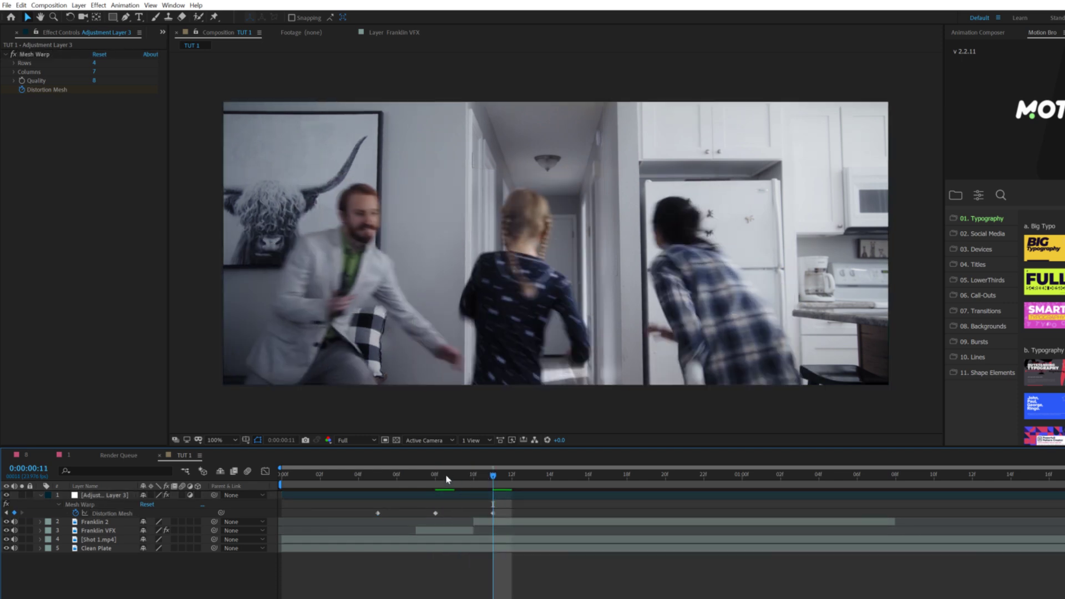
key("space")
left_click(436, 513)
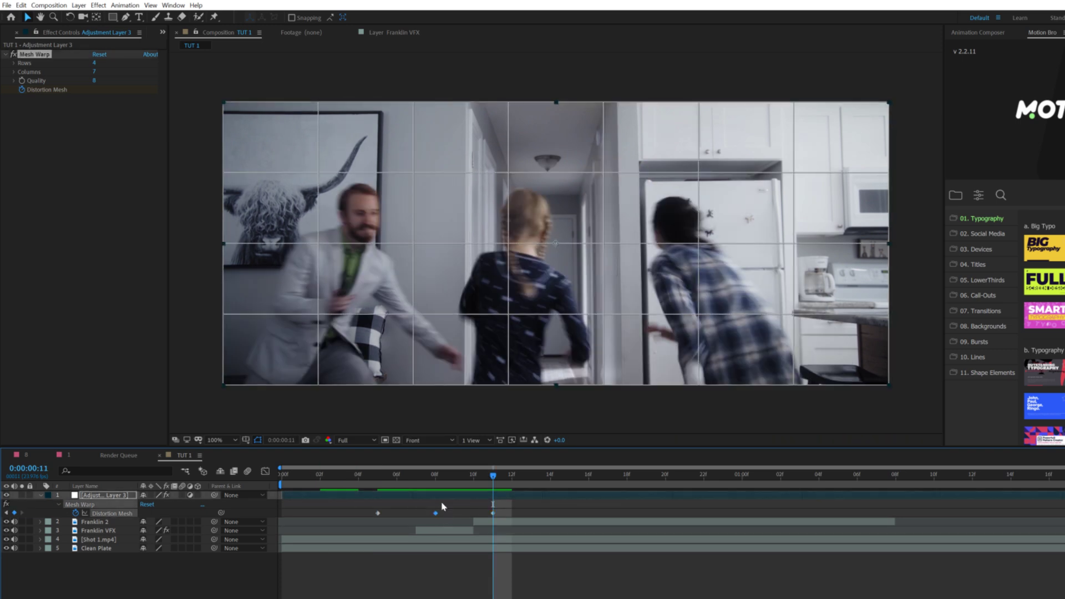
left_click_drag(400, 476, 247, 490)
key("space")
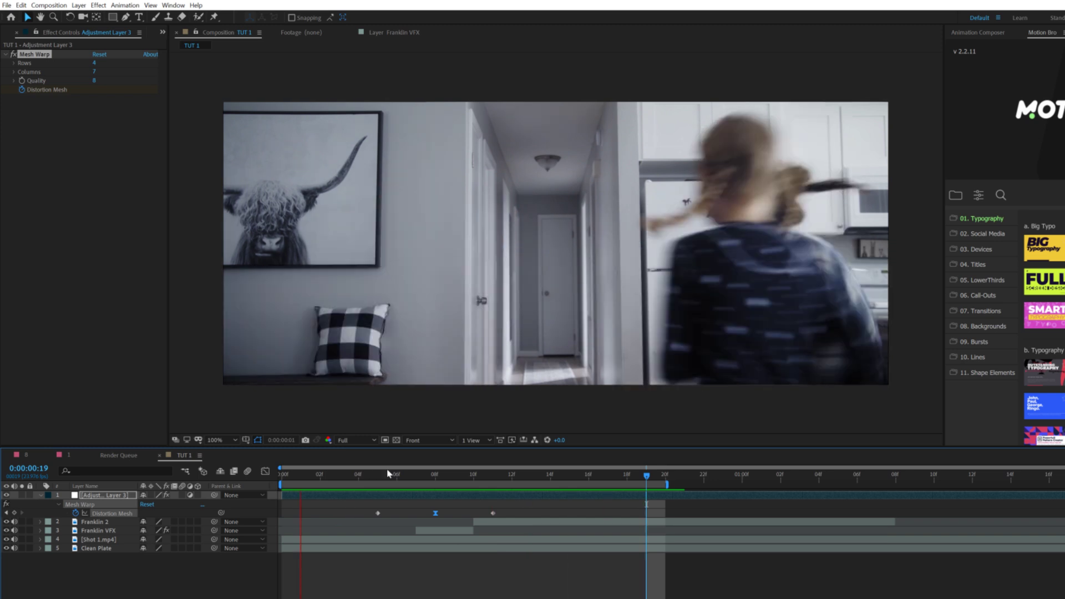
- Refine the frame 08 warp, undoing the horn bend and shifting the lower-left point
left_click(436, 475)
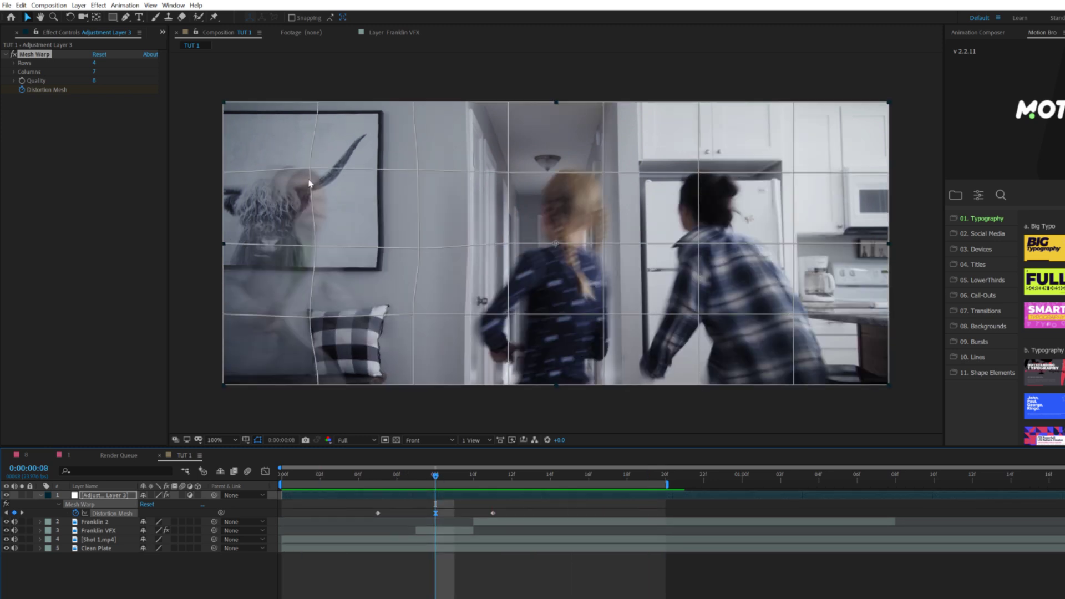
left_click_drag(309, 169, 314, 176)
key("ctrl+z")
left_click(314, 244)
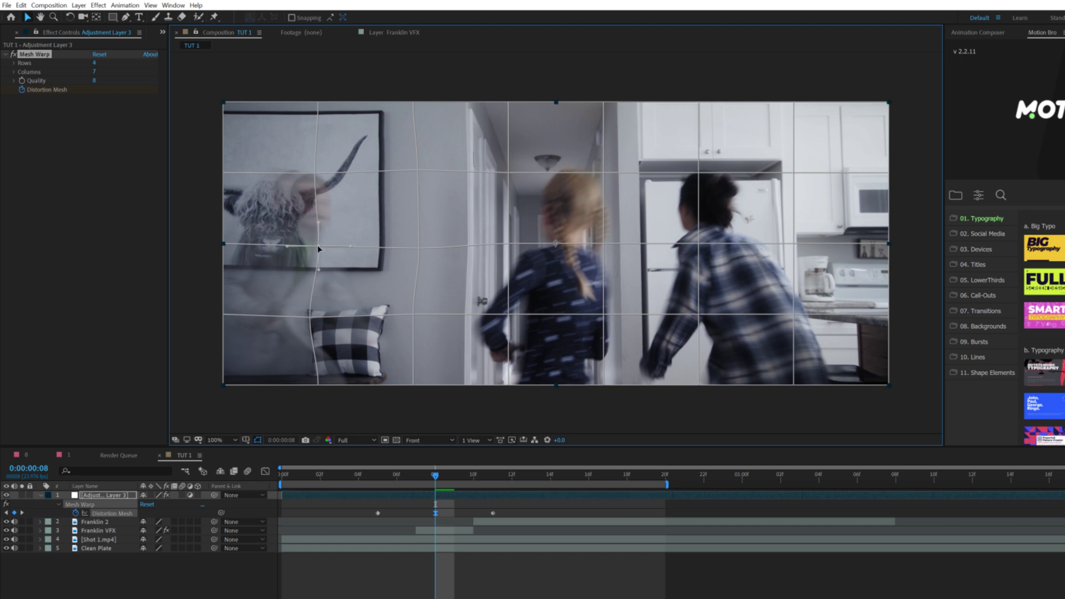
left_click_drag(312, 321, 316, 320)
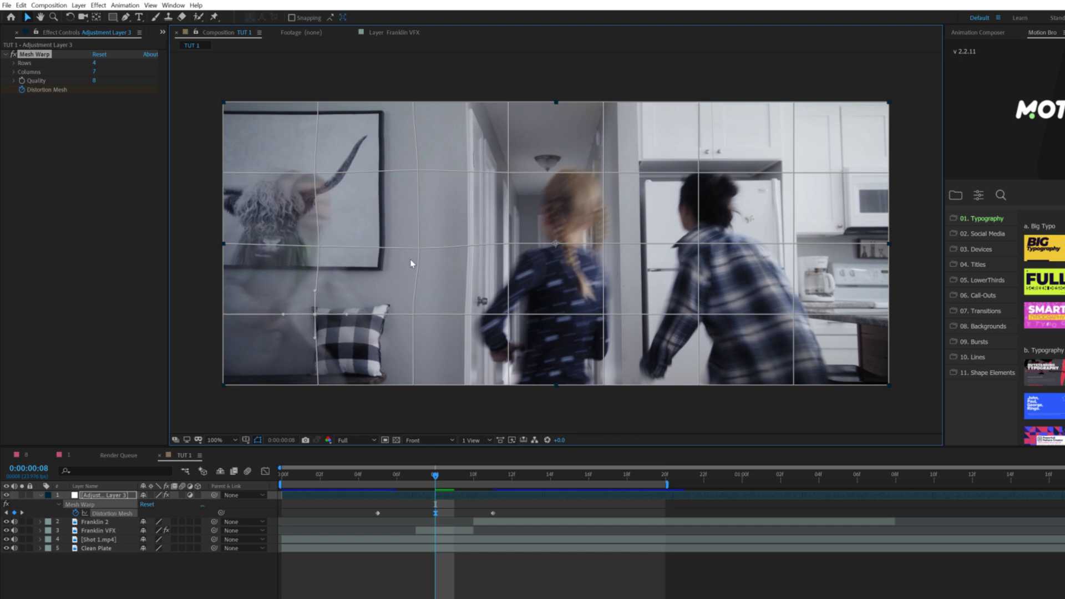
- Preview from the start, then place the playhead at 0:00:01:04
key("Home")
key("space")
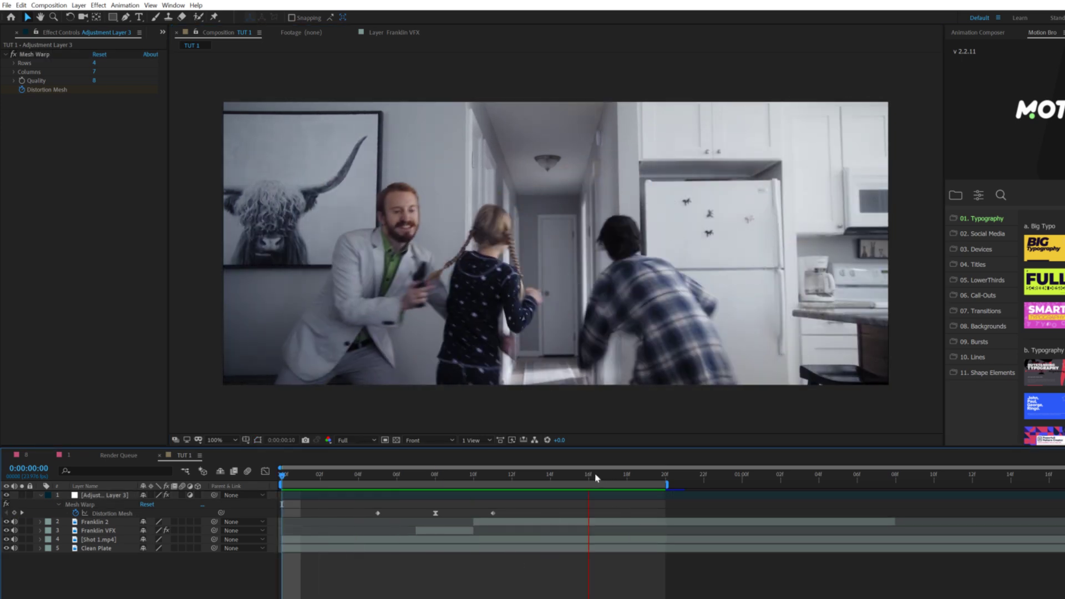
key("space")
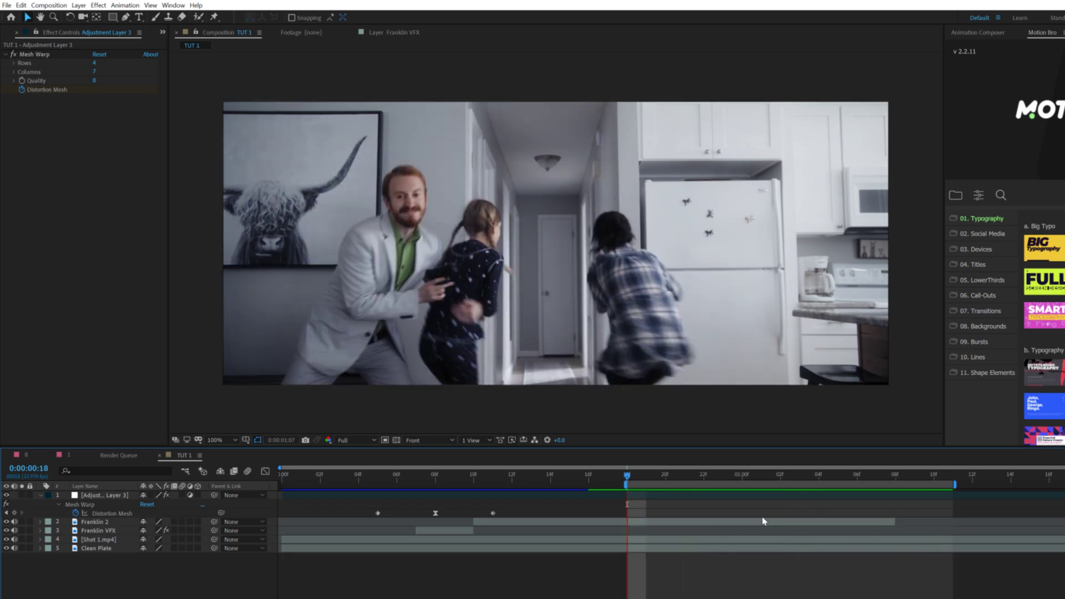
key("Page_Down")
left_click_drag(781, 481, 826, 483)
- Split Franklin 2 at the playhead and name the new layer 'Franklin VFX OUT'
left_click(820, 525)
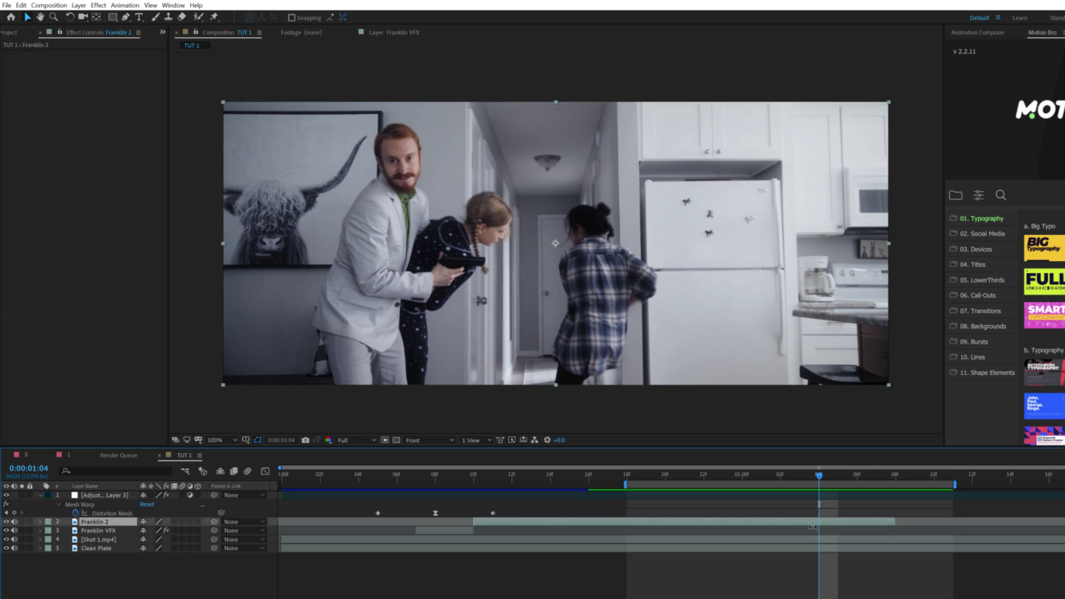
left_click(21, 5)
left_click(47, 139)
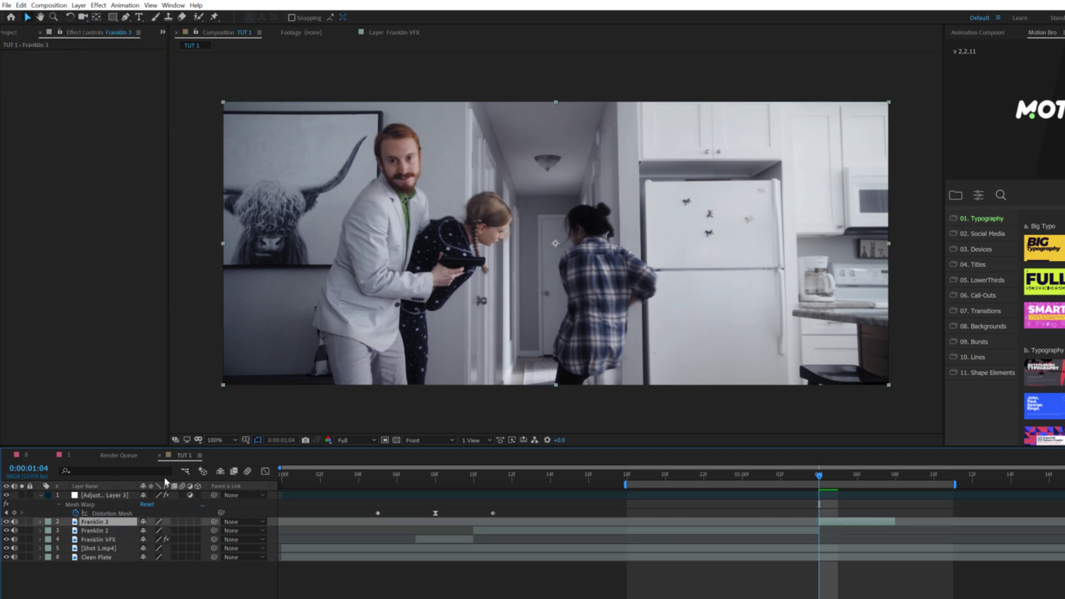
key("Return")
type("Franklin ")
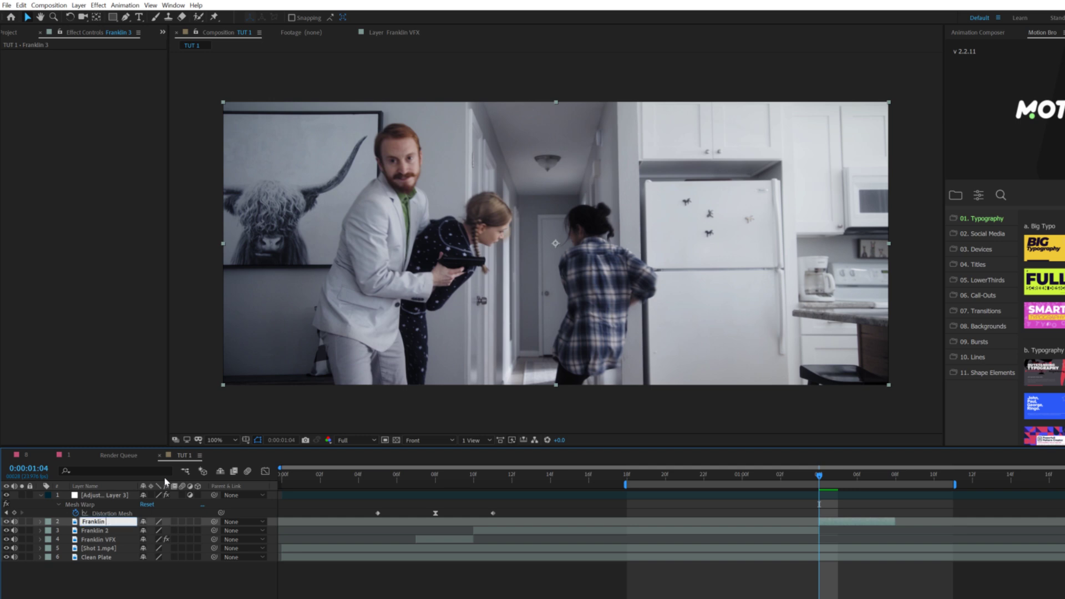
type("VFX OUT")
key("Return")
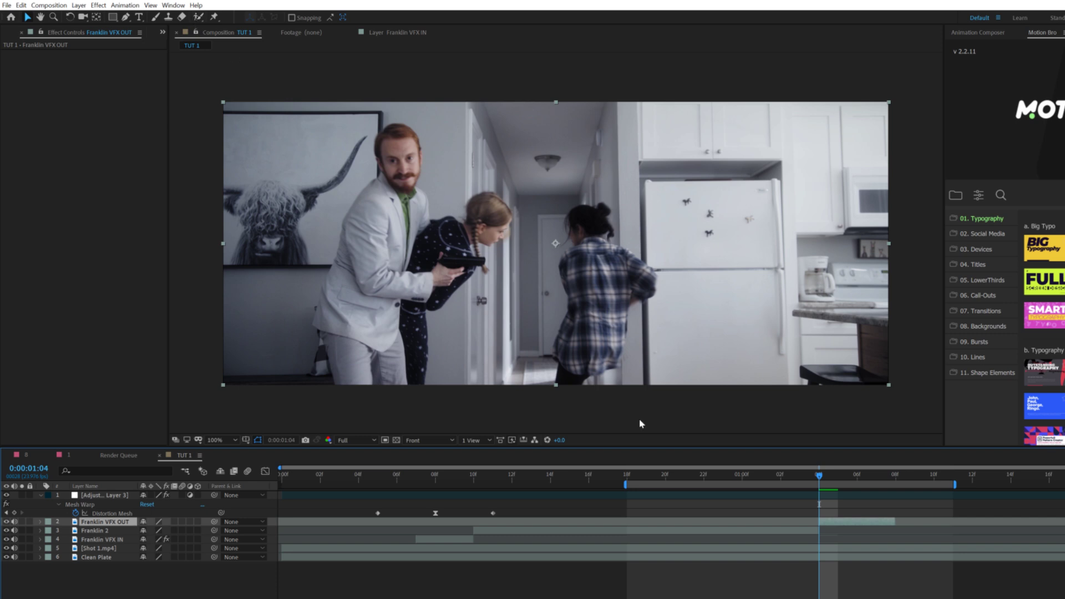
- Paint over the man with the Roto Brush in Franklin VFX OUT's Layer panel
left_click(198, 17)
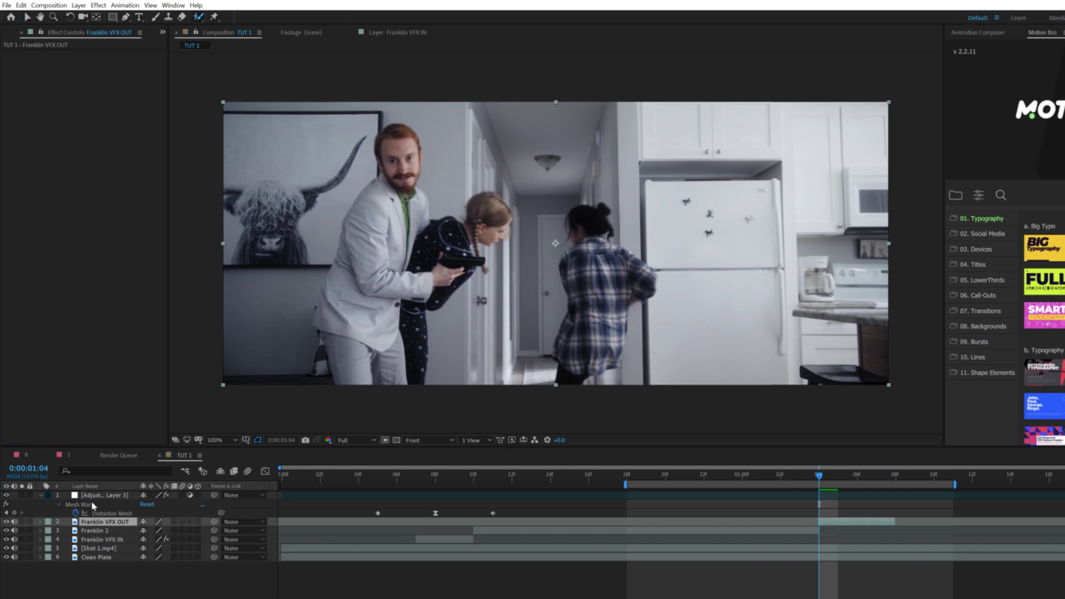
double_click(94, 521)
left_click_drag(399, 133, 411, 236)
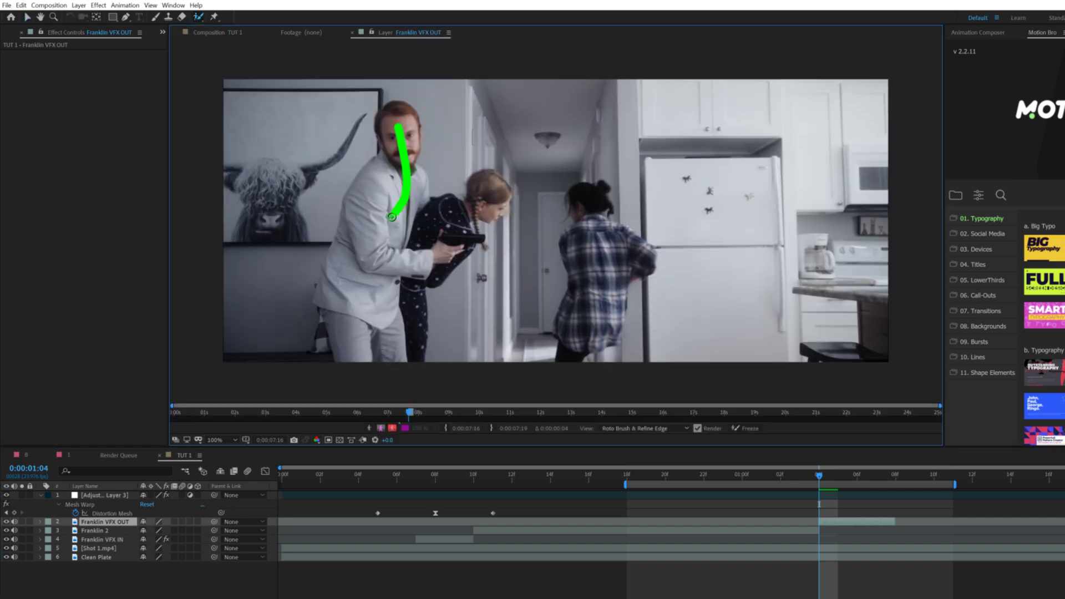
left_click_drag(392, 180, 363, 246)
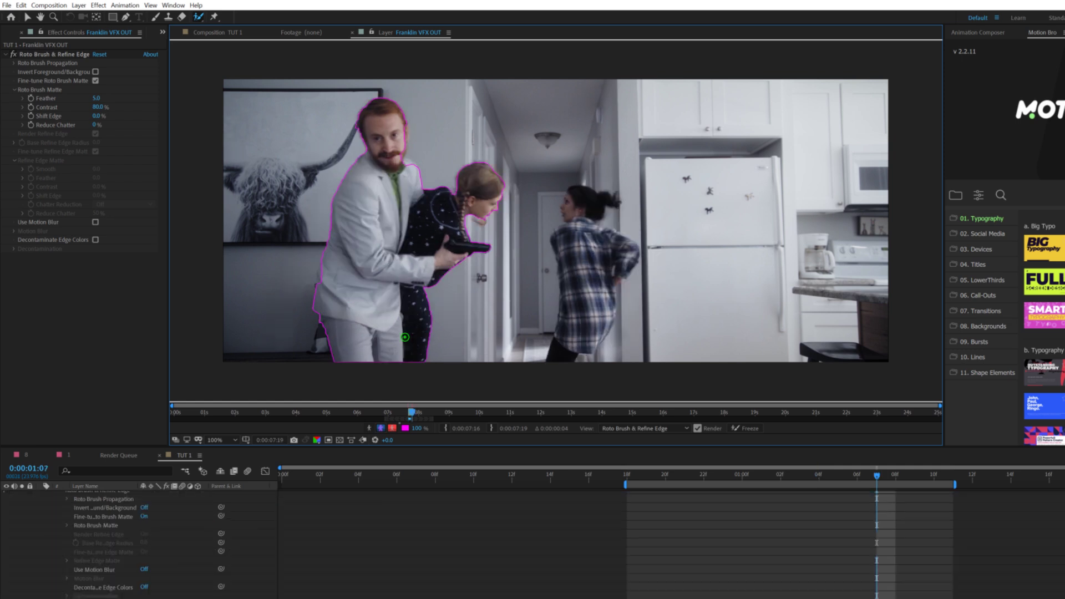
left_click(216, 36)
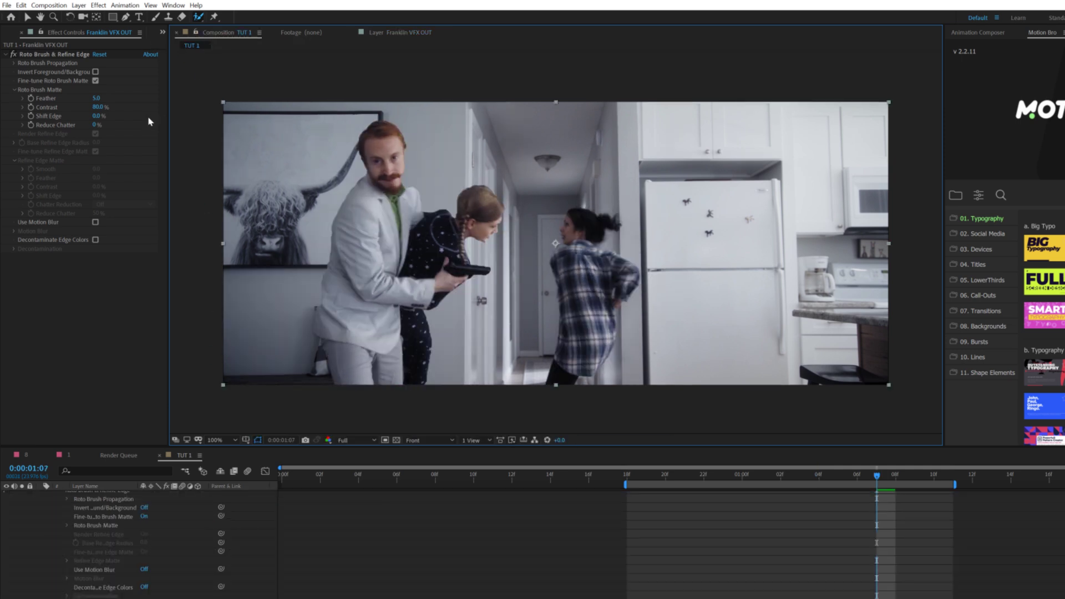
- Set the roto matte's Feather to 80 and Shift Edge to 46%
left_click(97, 98)
type("80")
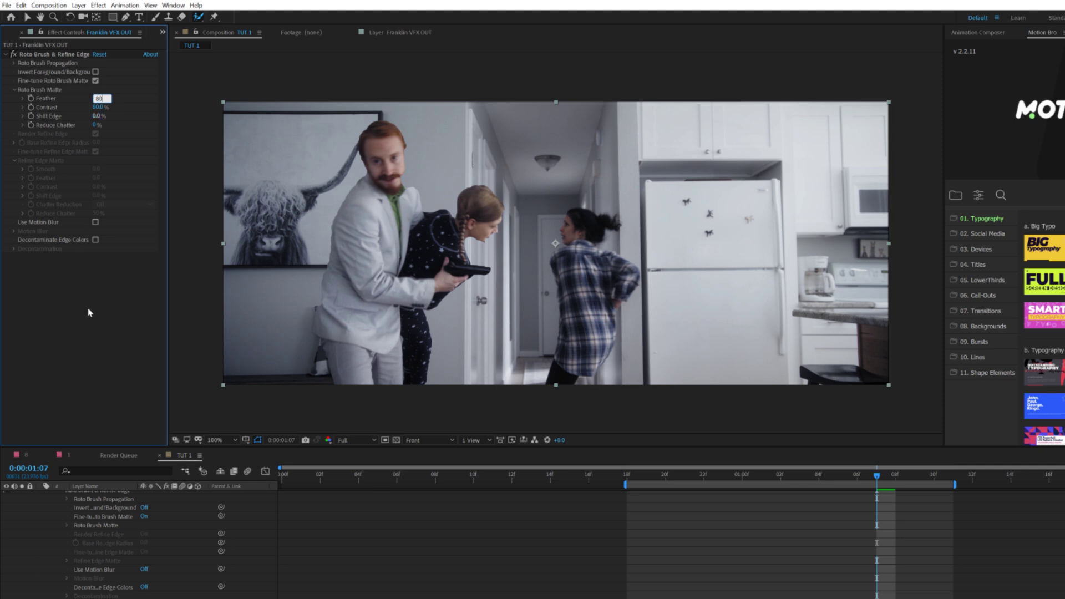
key("Return")
left_click_drag(98, 116, 132, 120)
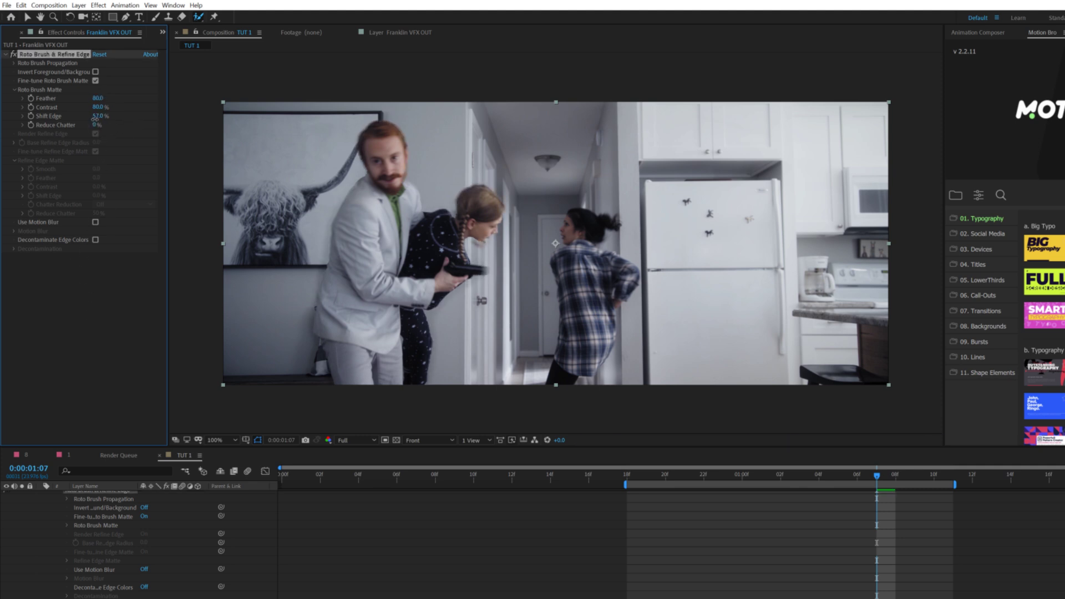
left_click_drag(98, 116, 90, 117)
scroll(123, 550, "up", 3)
left_click(40, 523)
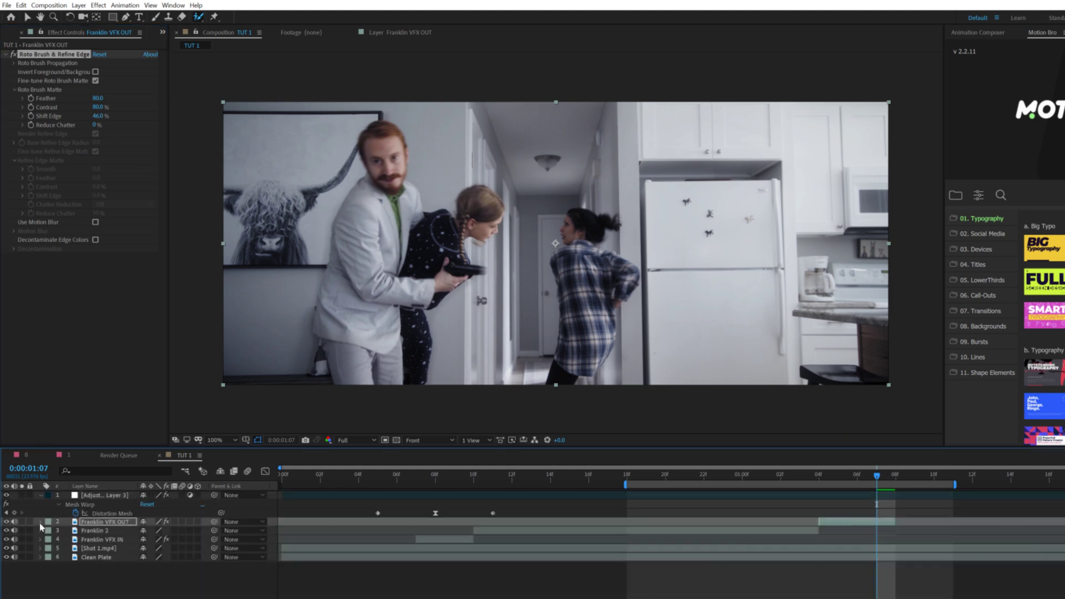
- Check Franklin VFX IN's Echo, reveal Franklin VFX OUT's opacity, and preview from the start
left_click(93, 541)
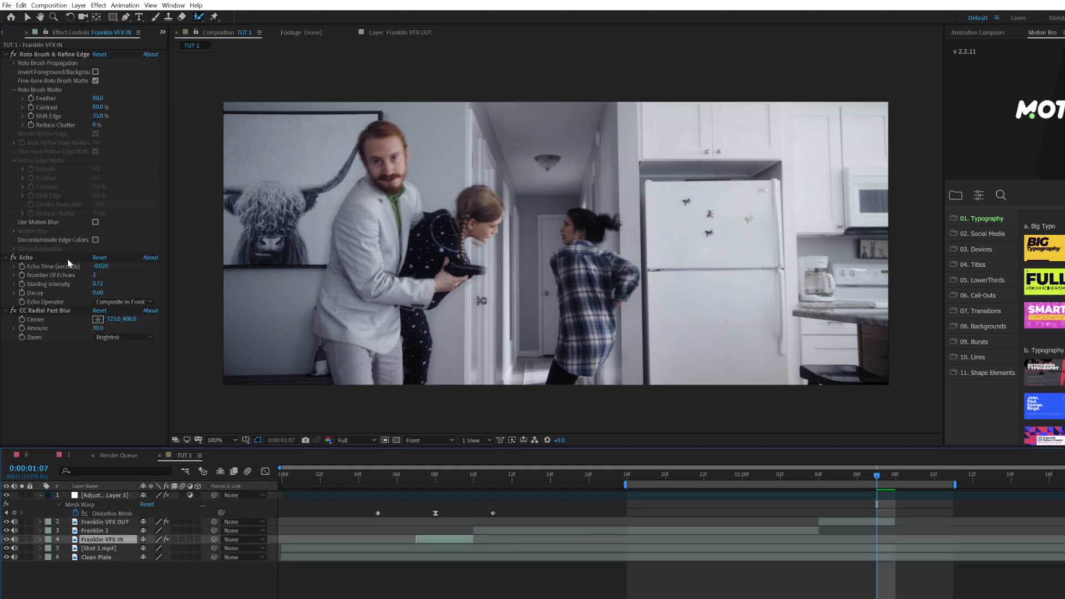
left_click(32, 263)
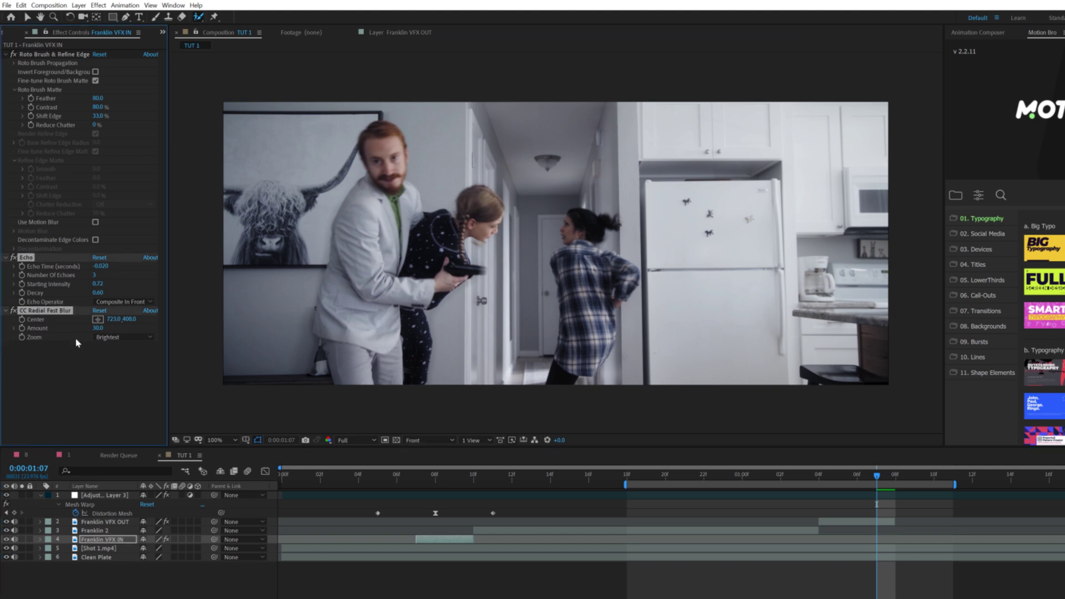
left_click(116, 524)
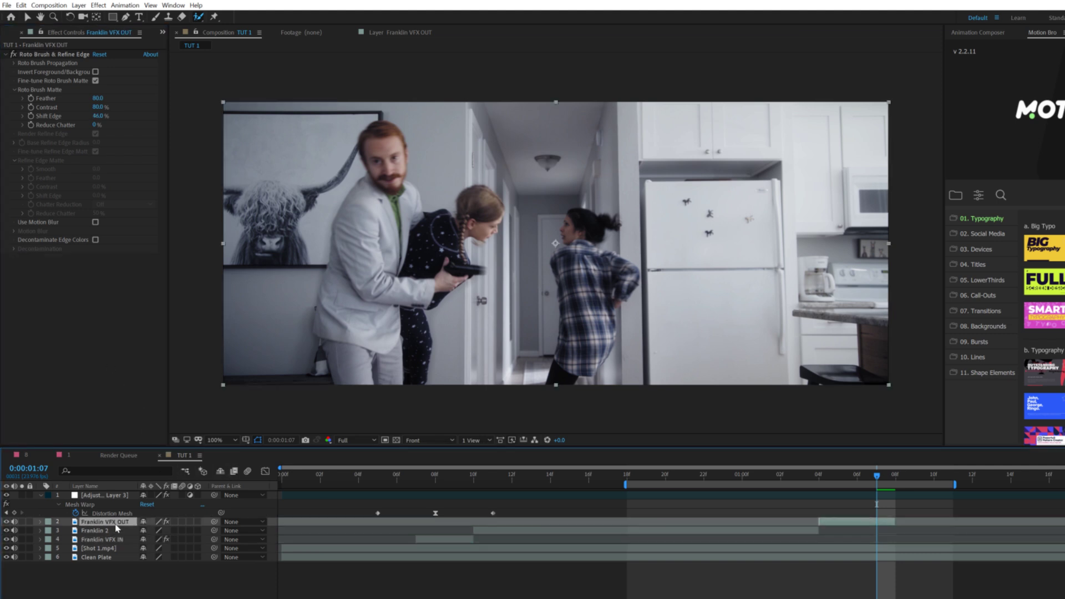
key("Page_Down")
key("t")
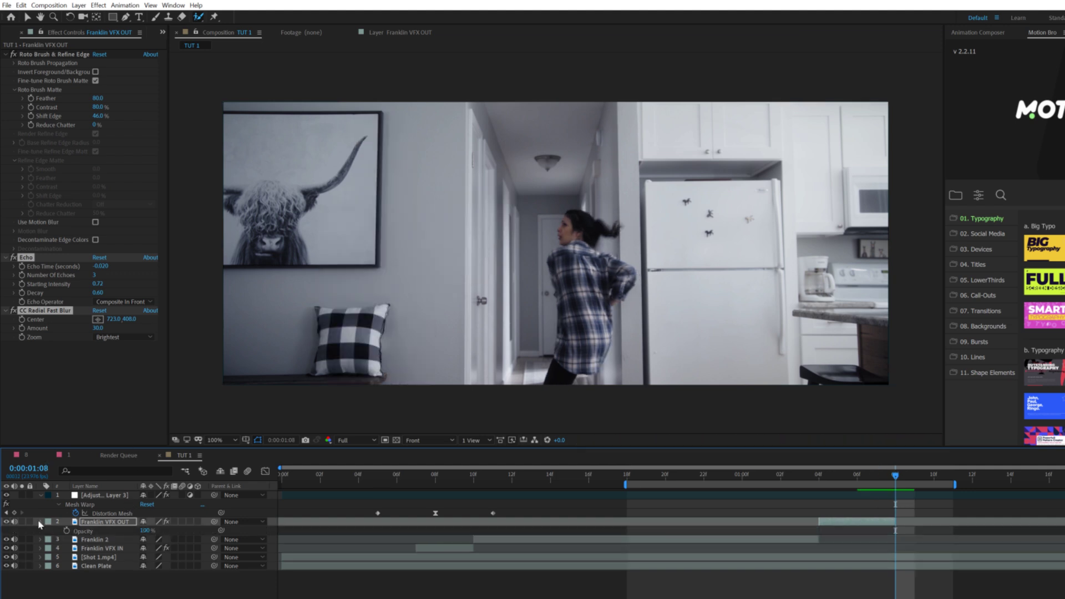
key("t")
key("t")
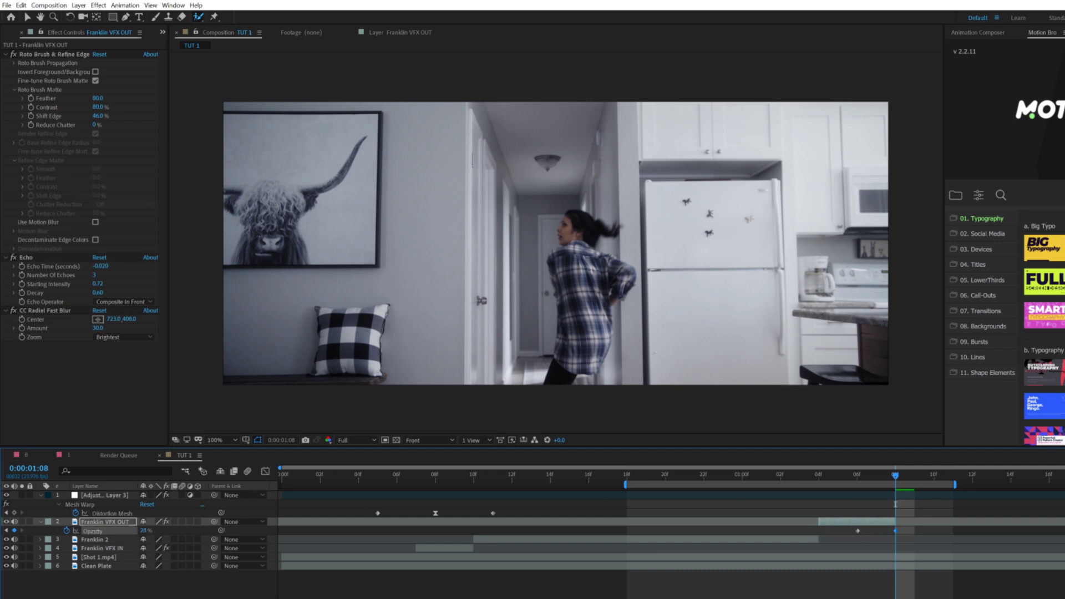
key("F2")
key("space")
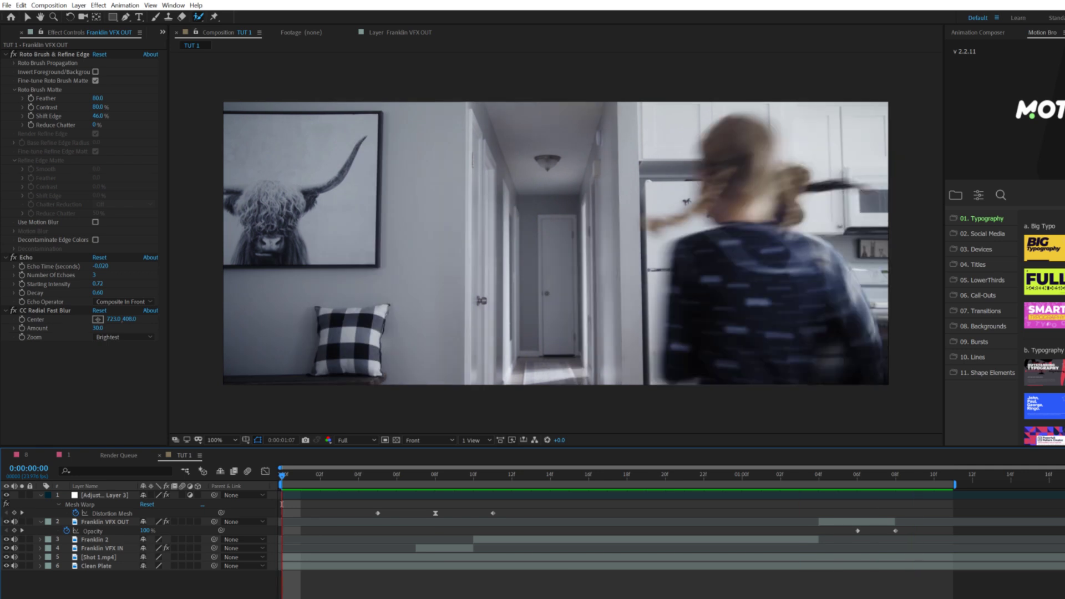
- At 0:00:01:07, lower CC Radial Fast Blur Amount to 6.0 and check Mesh Warp
key("space")
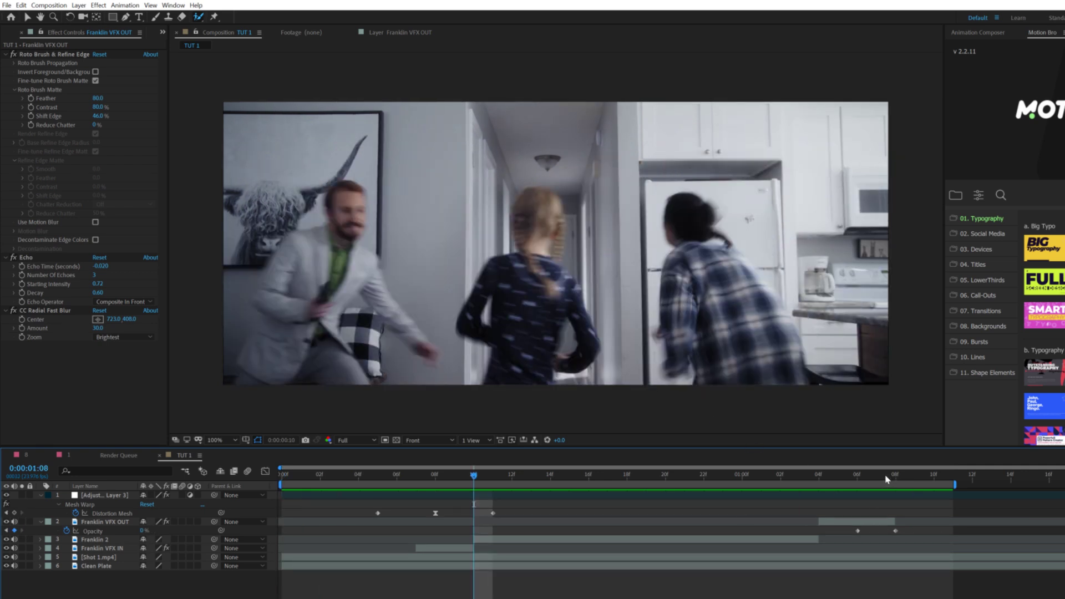
left_click_drag(886, 480, 876, 478)
left_click_drag(98, 328, 91, 329)
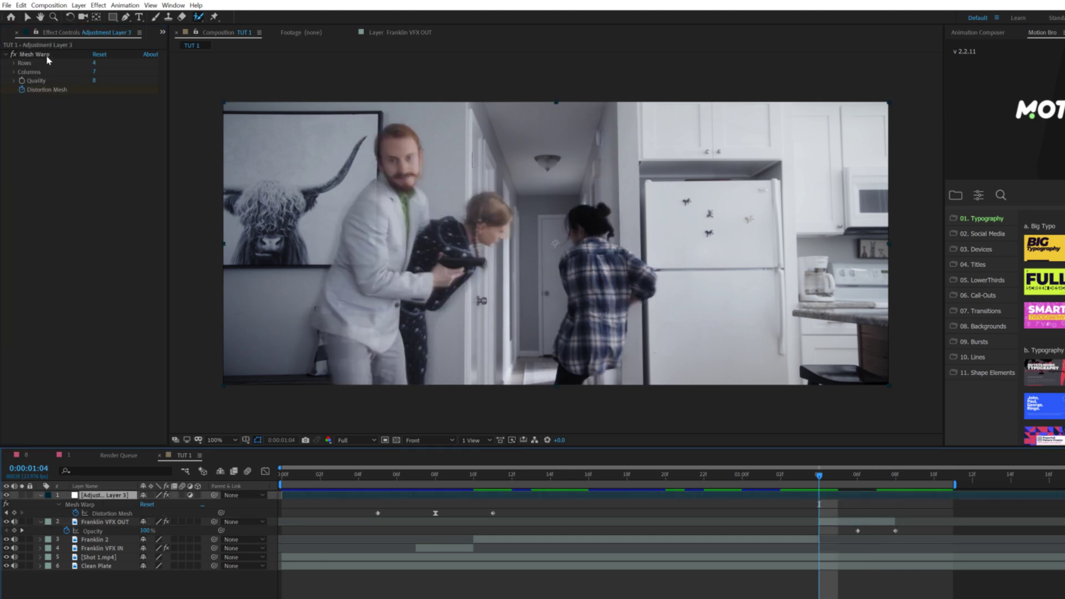
left_click(45, 55)
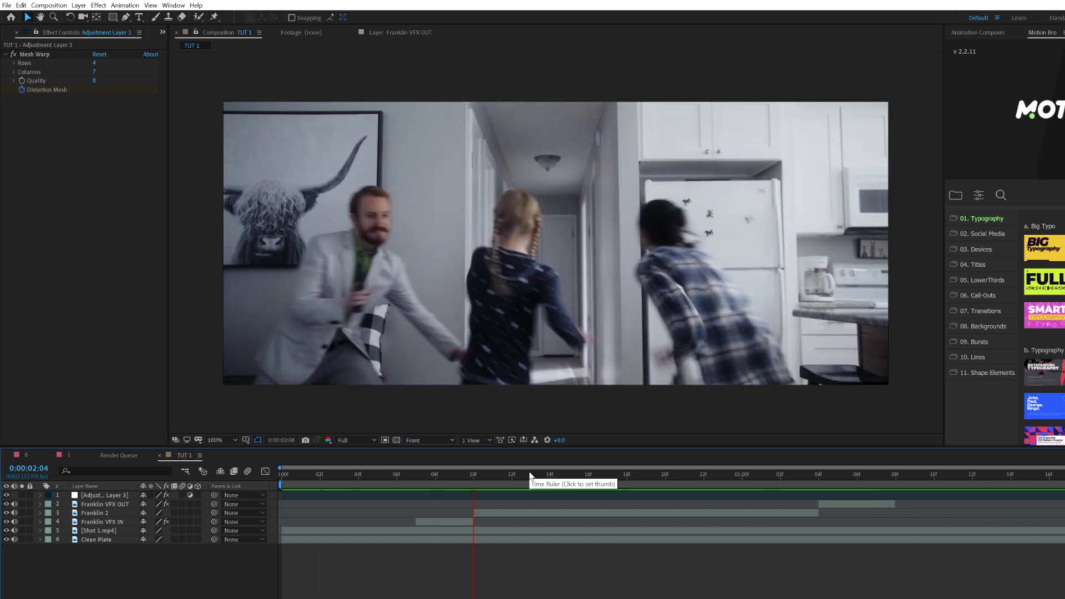
- Preview the teleport from frame 15, then select all six layers
left_click(573, 417)
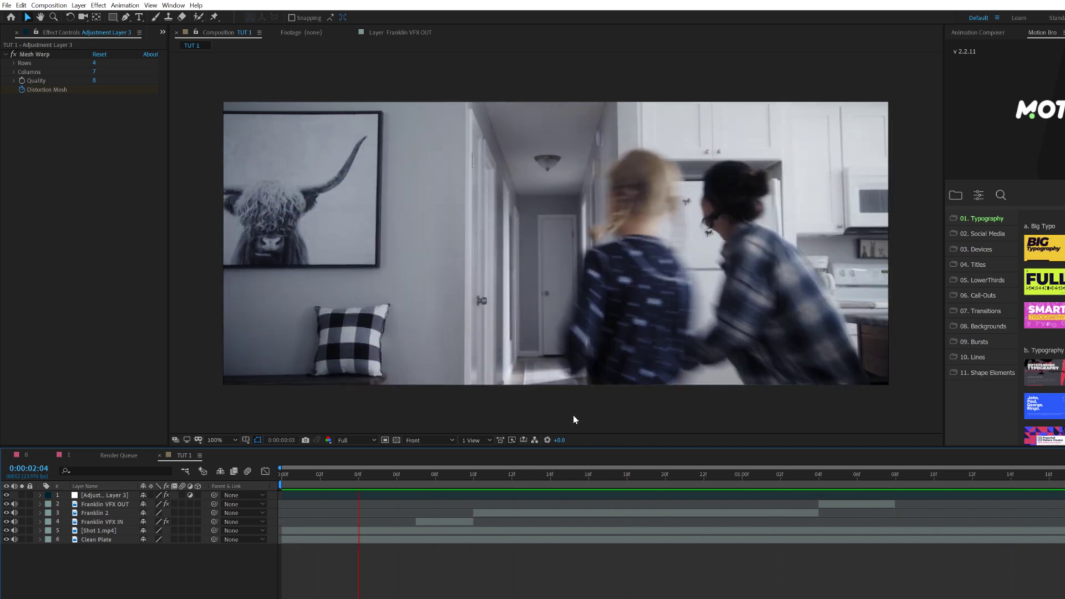
left_click(569, 476)
key("space")
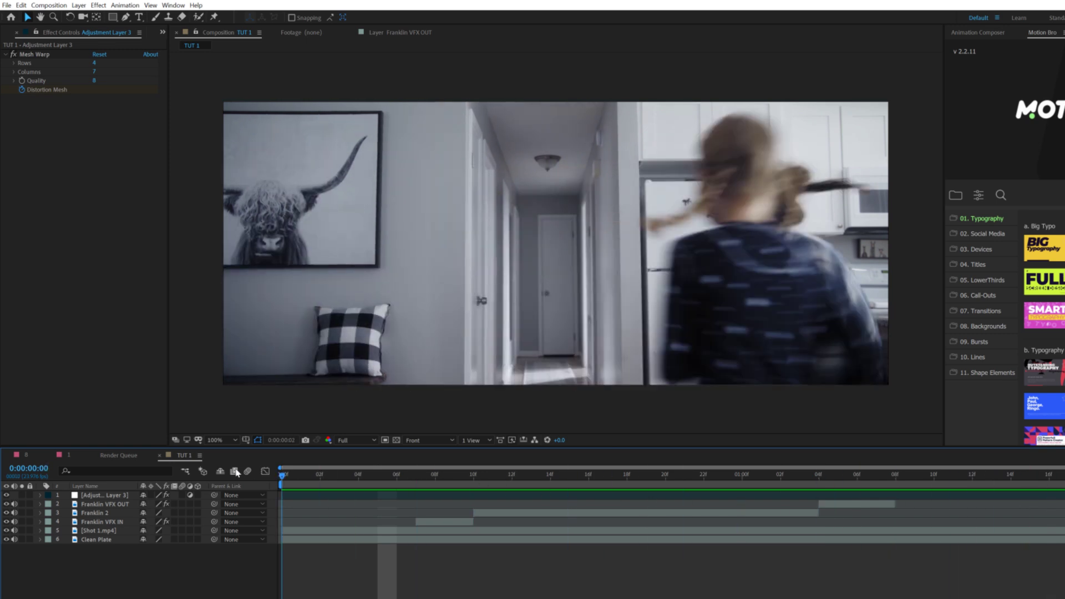
key("space")
left_click_drag(579, 475, 557, 509)
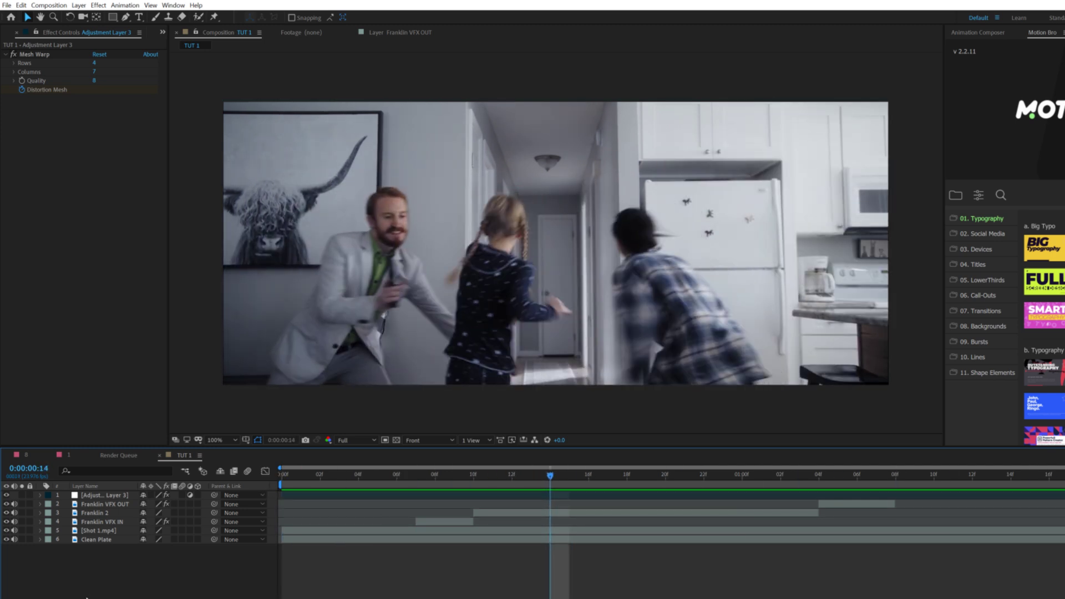
key("ctrl+a")
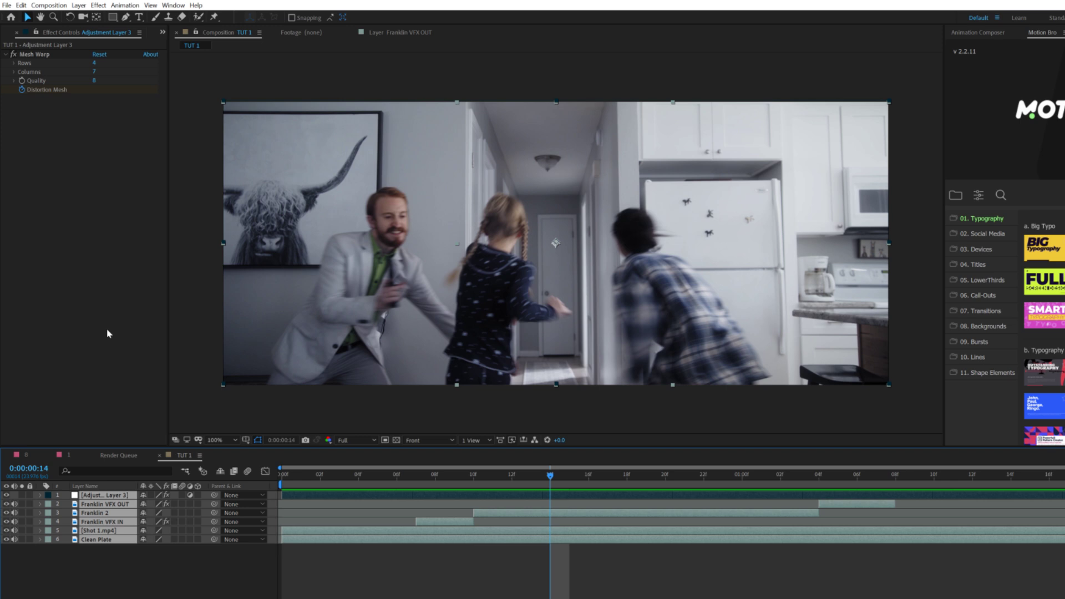
- Pre-compose all six layers into a pre-comp named Tele 1
left_click(79, 5)
left_click(135, 349)
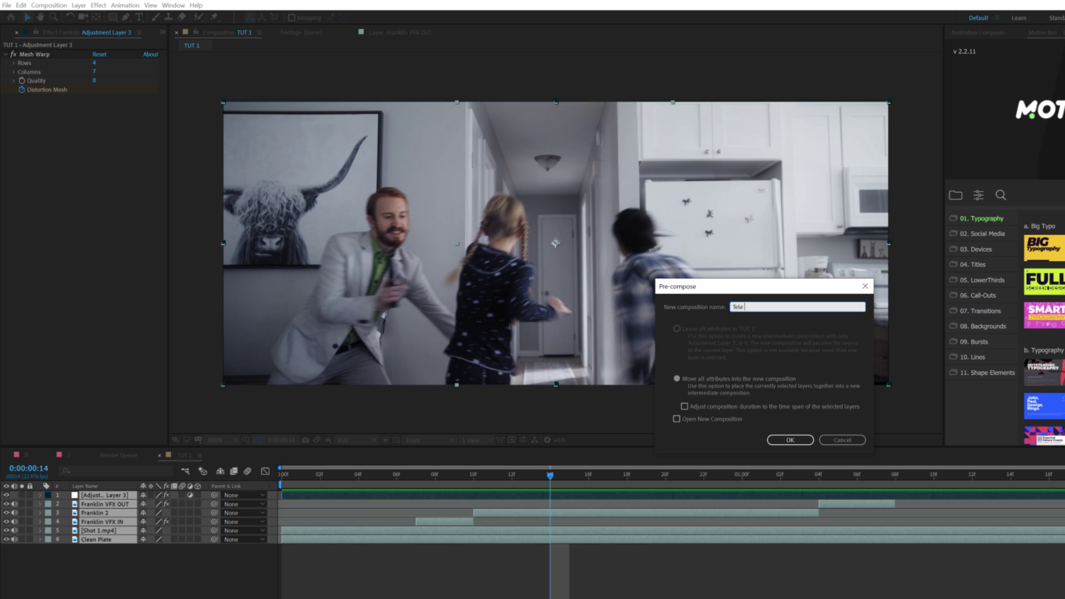
key("Return")
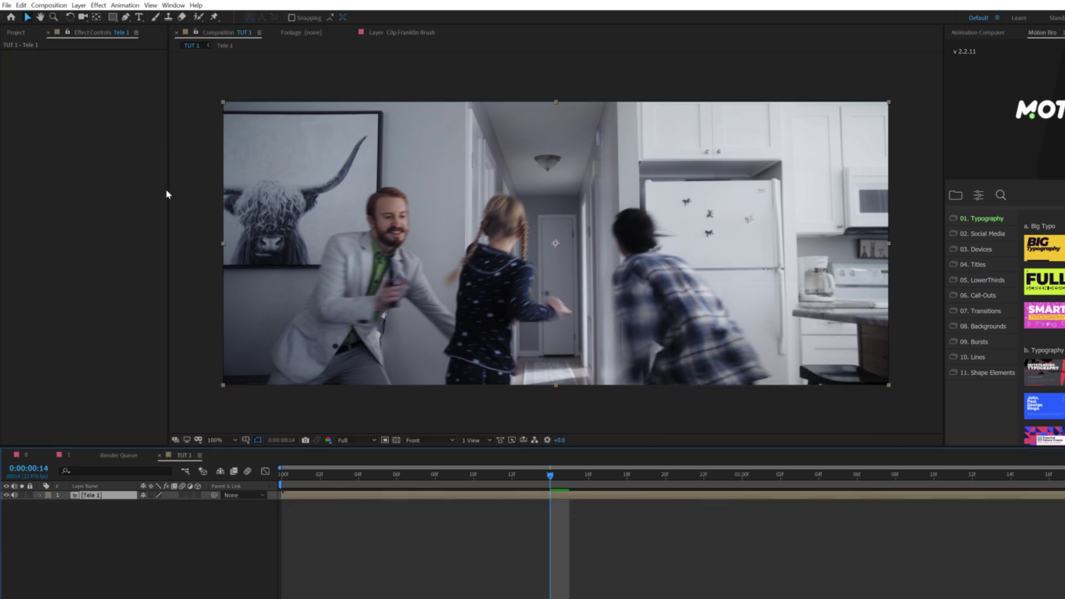
- Add the expression wiggle(2,100) to Tele 1's Position
key("p")
key("Page_Up")
key("Page_Up")
key("Page_Up")
key("Page_Up")
key("Page_Up")
key("Page_Up")
key("Page_Up")
key("Page_Up")
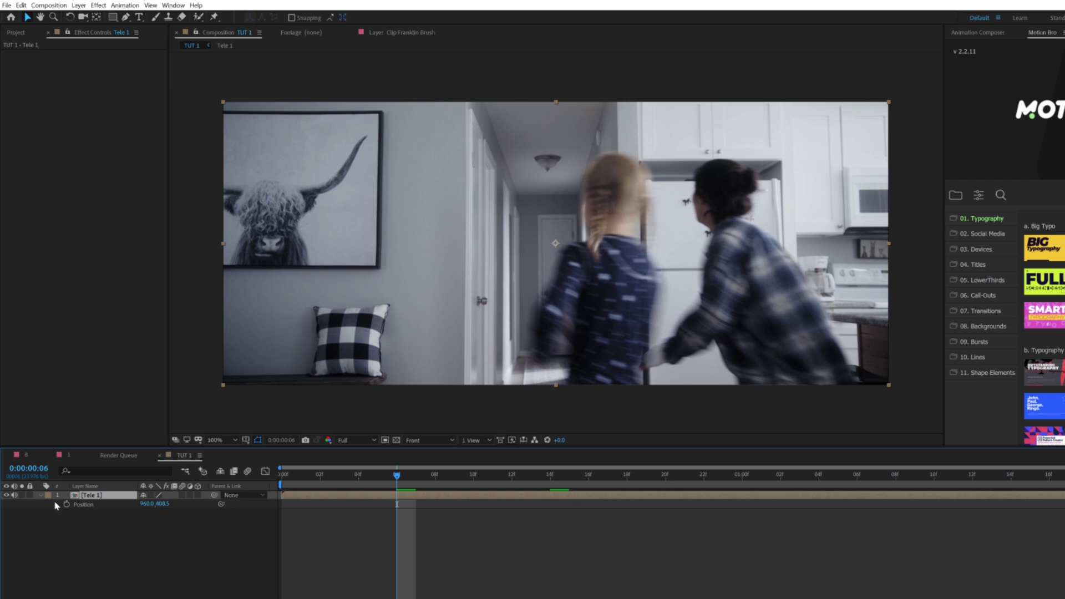
left_click(66, 505, "alt")
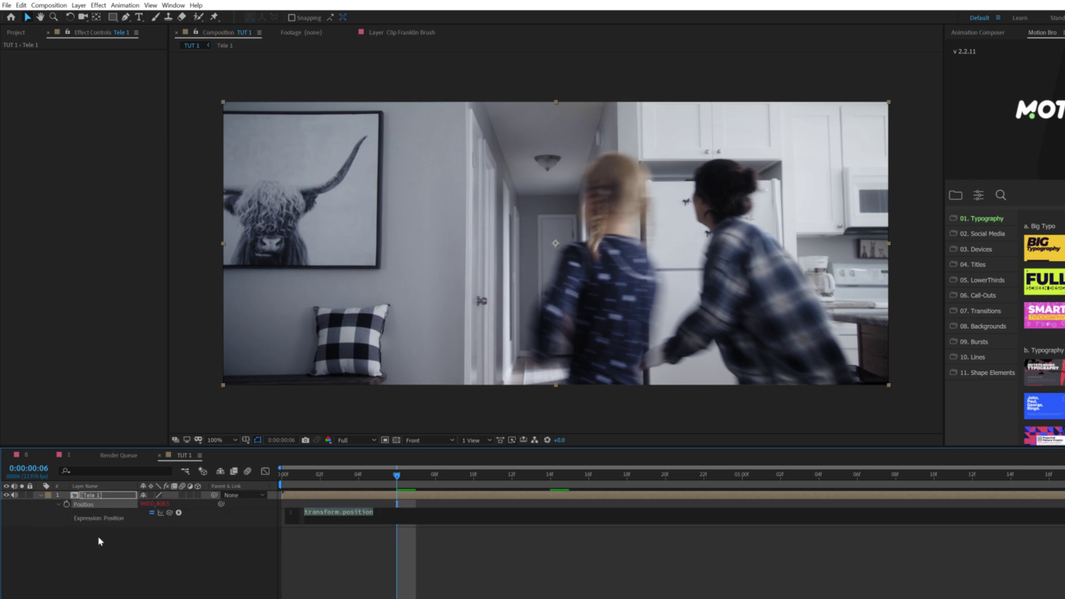
type("wigg")
left_click(166, 572)
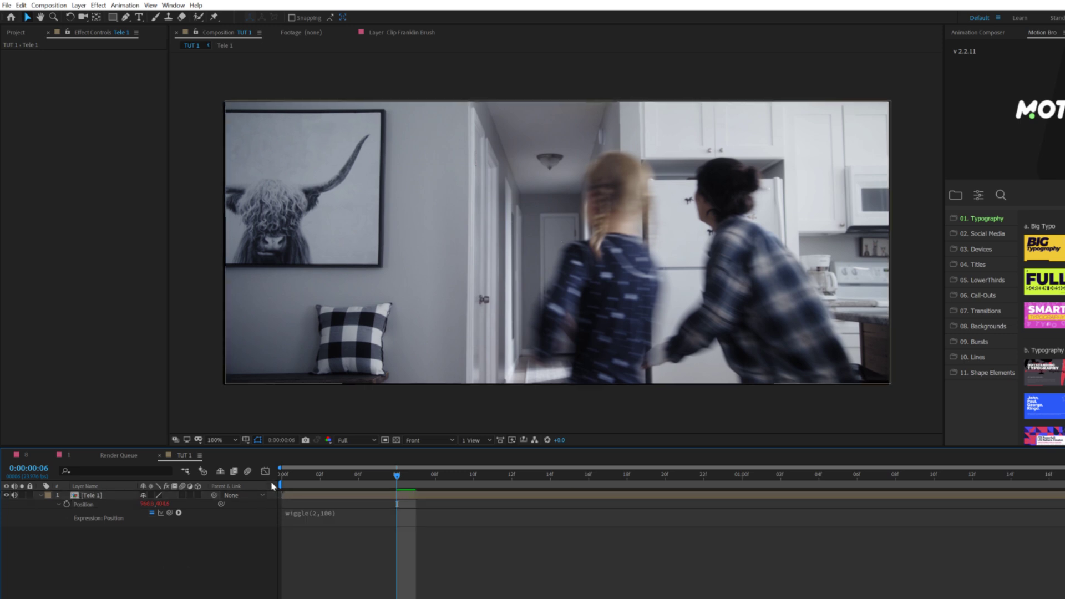
- Scale Tele 1 to 103% to hide the shaking edges
left_click(101, 495)
key("s")
left_click_drag(152, 506, 154, 506)
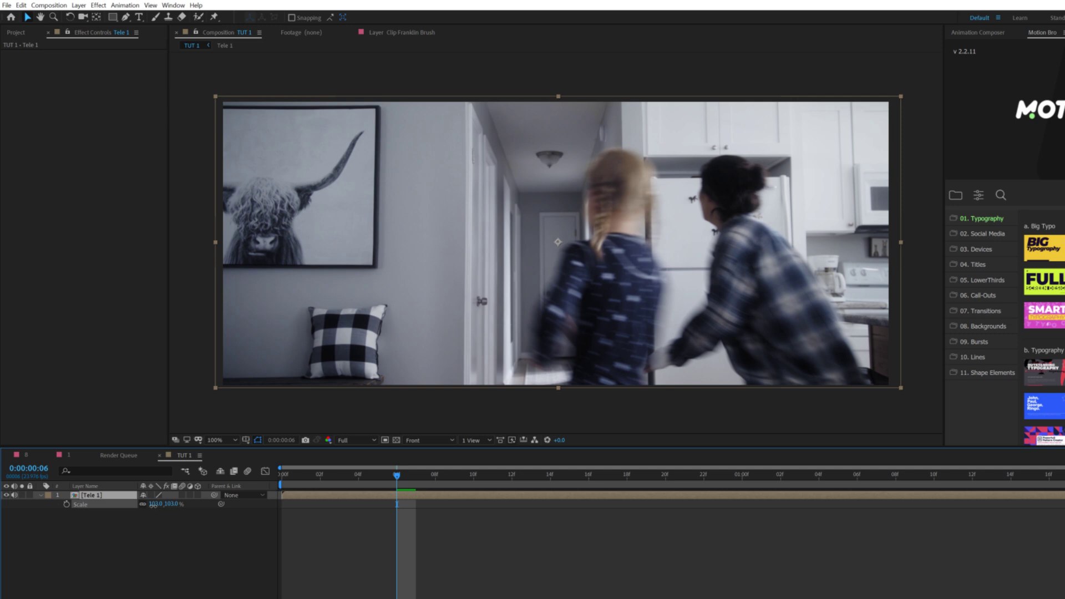
- From the start of the timeline, add a Transform effect to Tele 1
left_click(204, 563)
left_click_drag(306, 478, 265, 479)
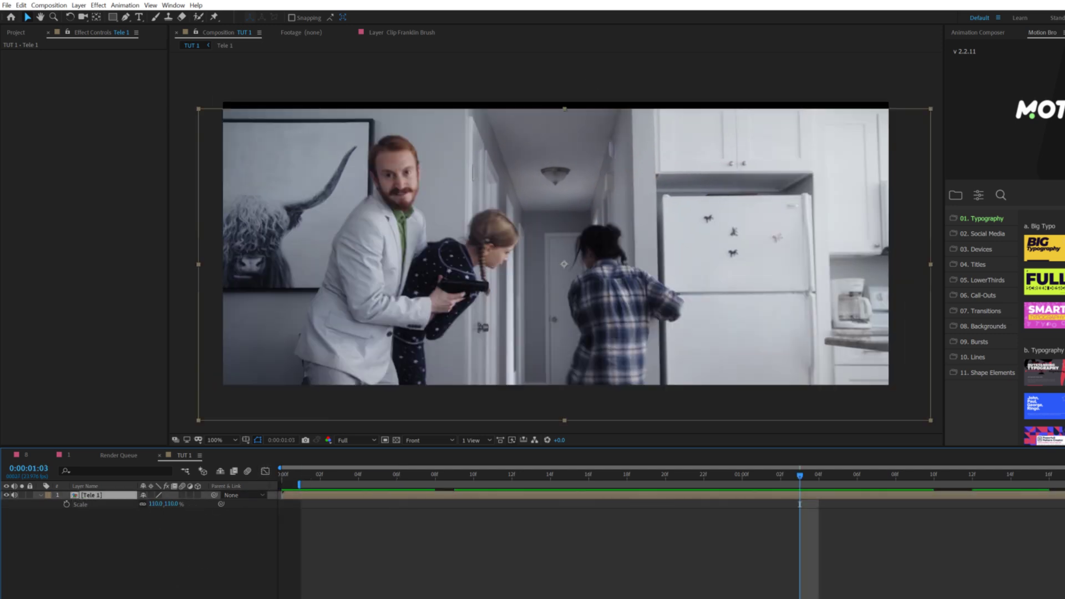
left_click(94, 6)
mouse_move(117, 127)
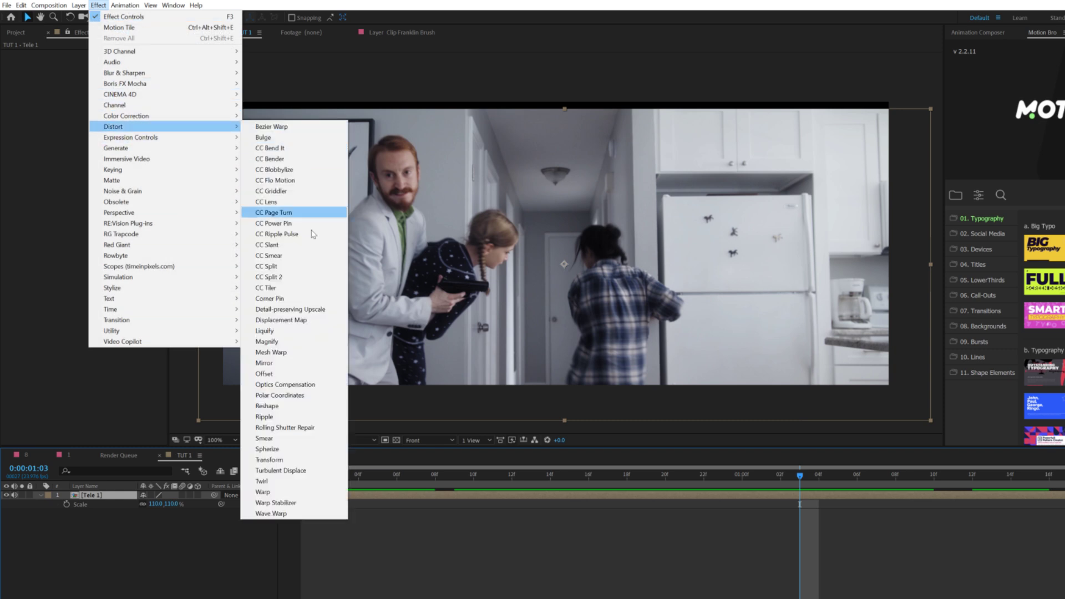
left_click(270, 460)
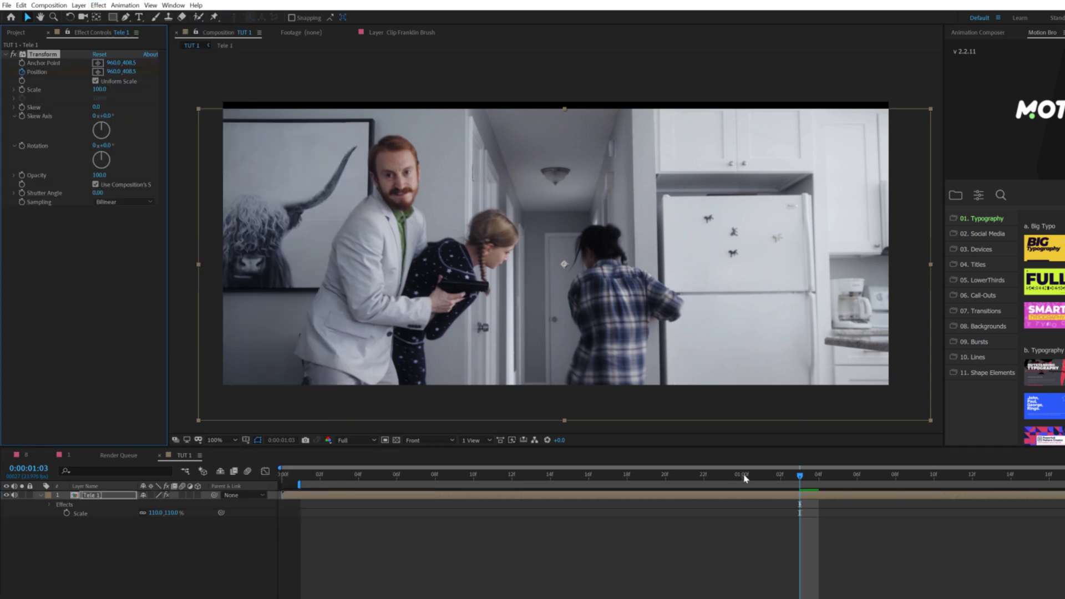
- One frame later, raise the image with Anchor Point Y 437.5 and preview the jolt
key("Page_Down")
key("u")
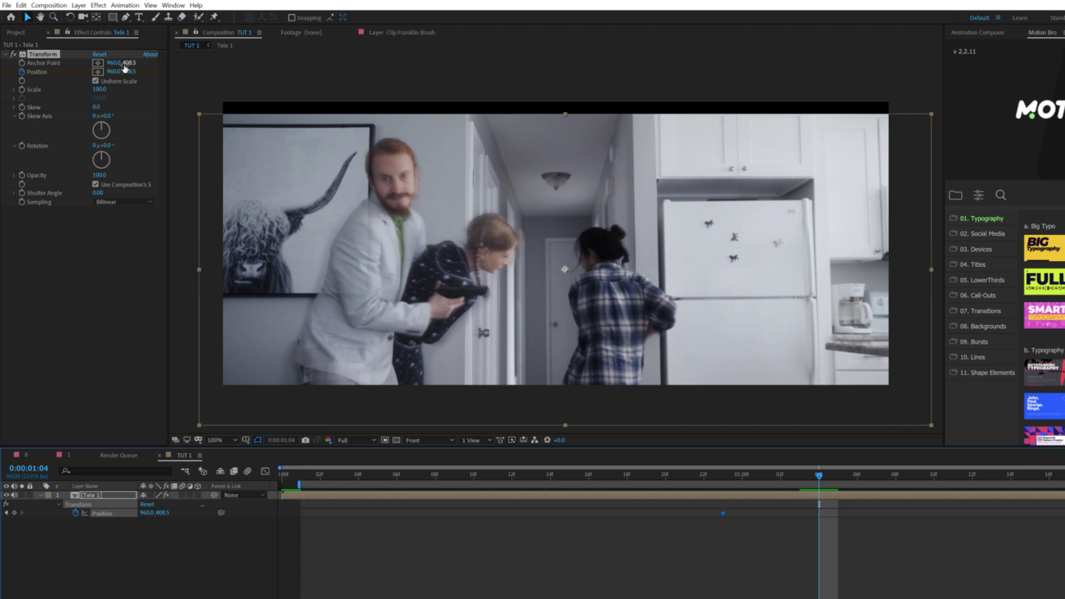
left_click_drag(125, 68, 127, 81)
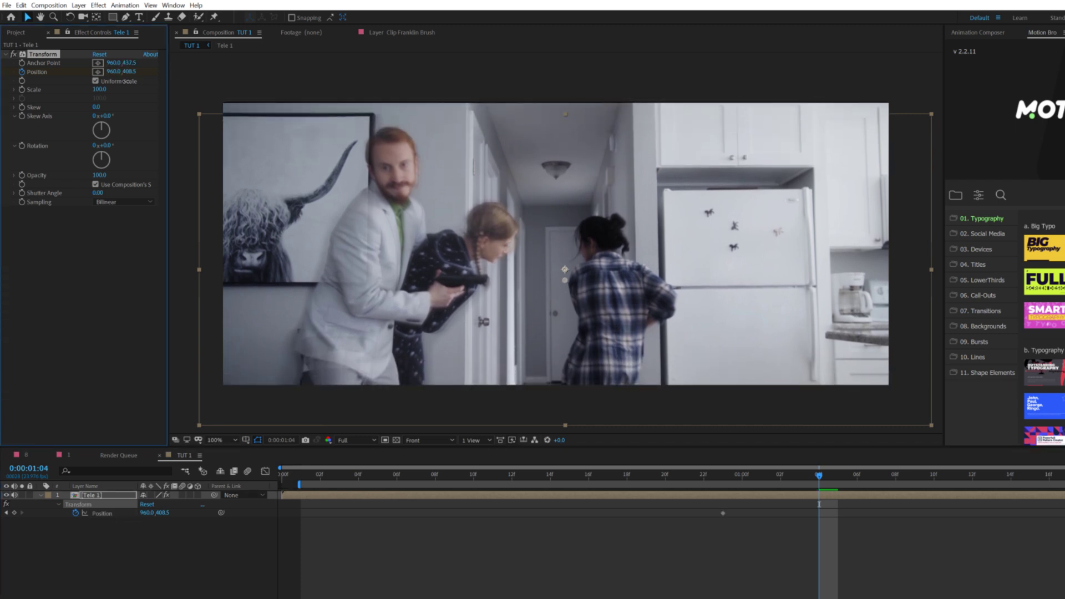
key("space")
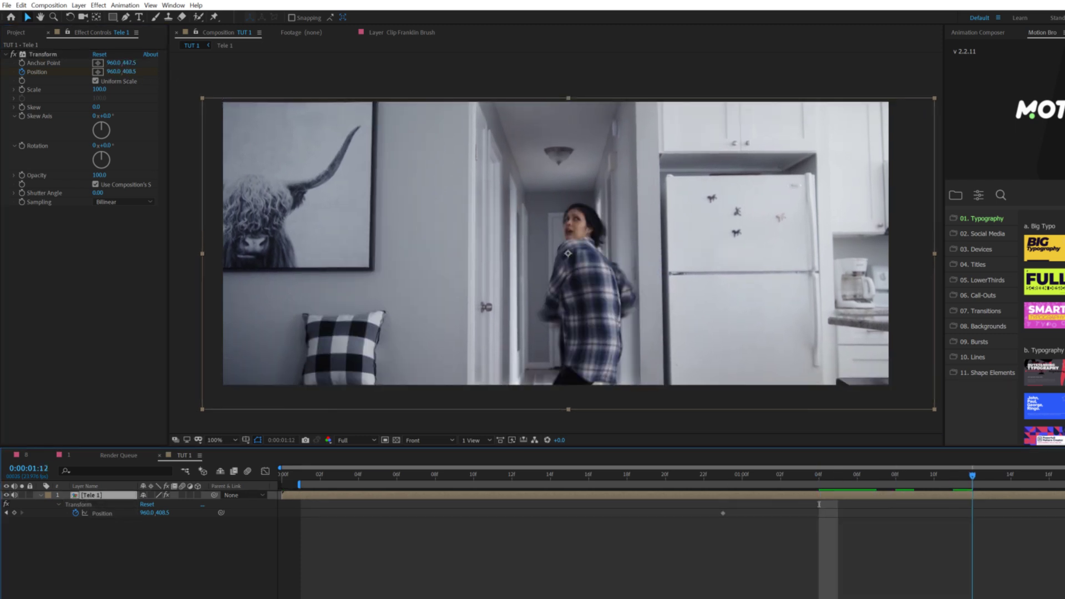